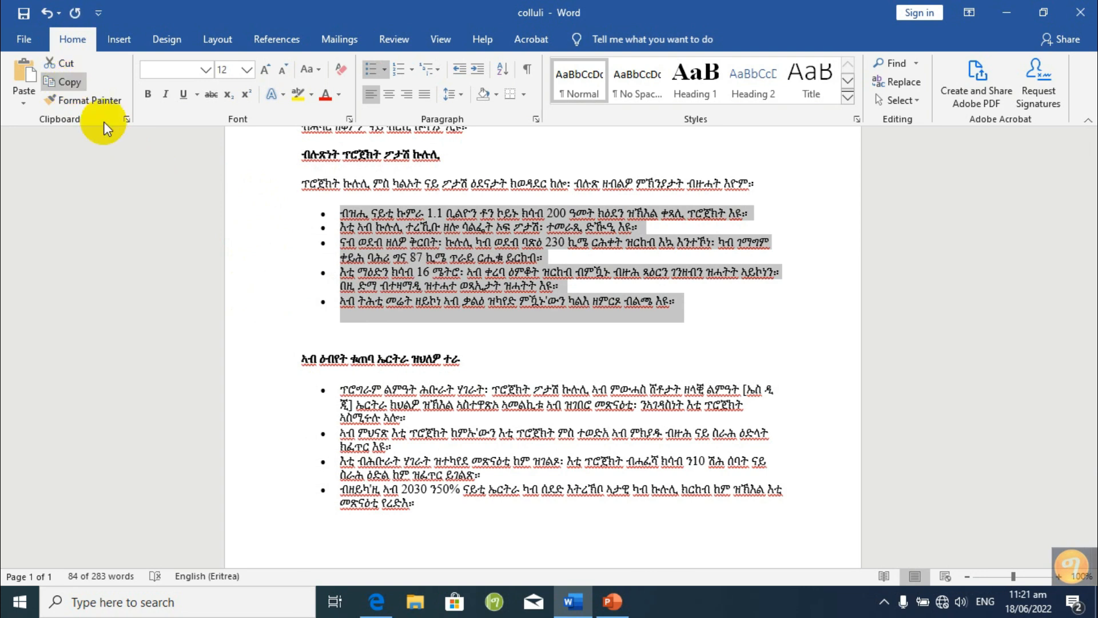
# - Switch to PowerPoint and paste the copied bullet list below the introductory paragraph on slide 5
pyautogui.click(610, 602)
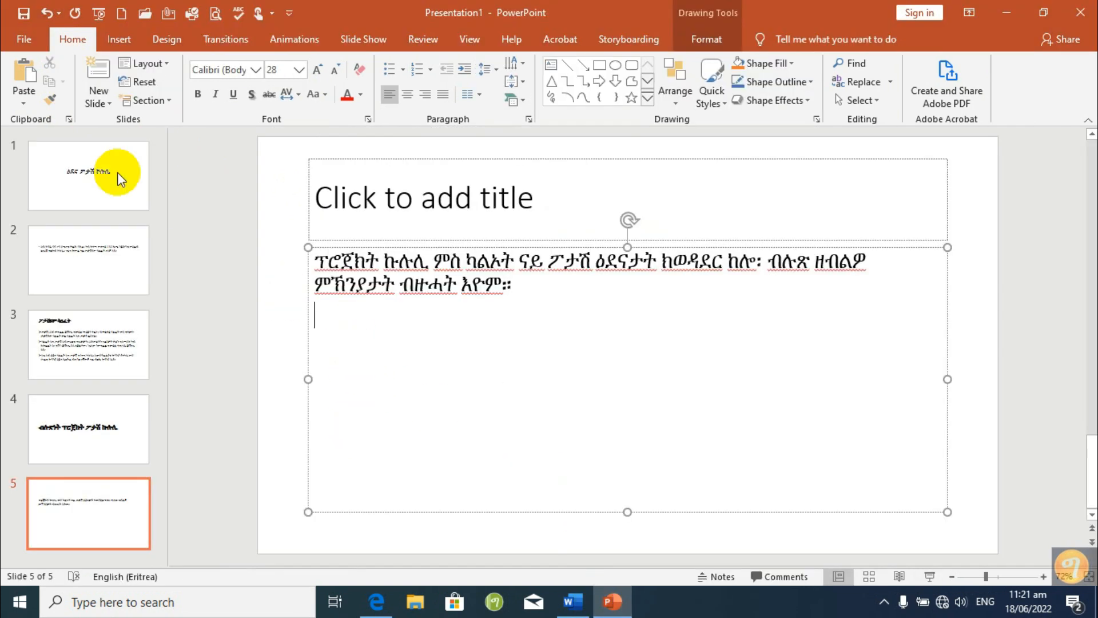
pyautogui.click(33, 87)
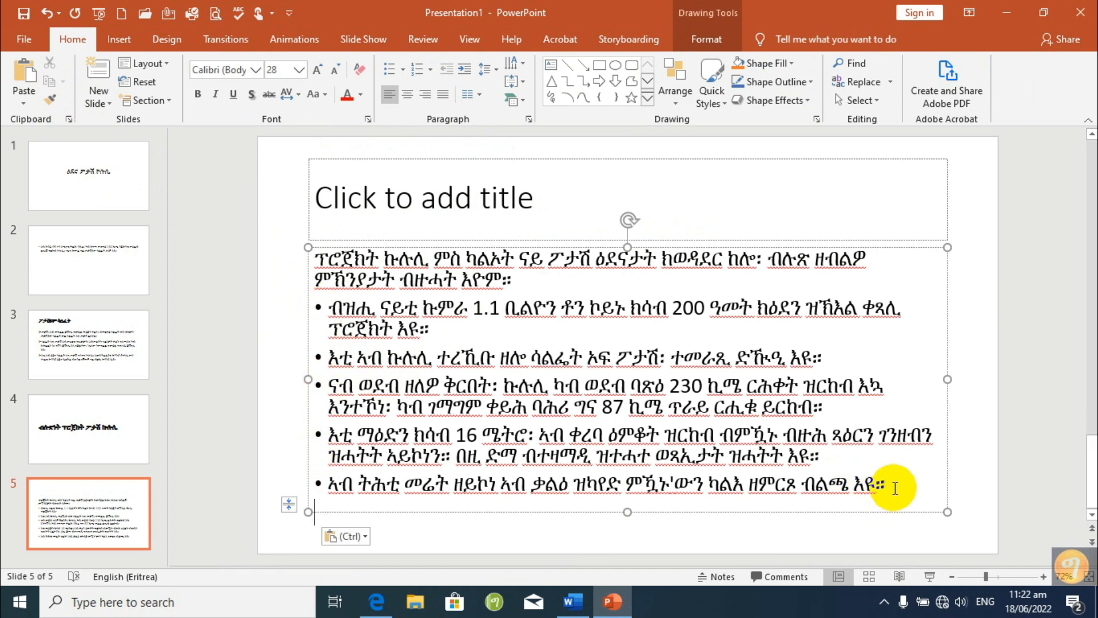
pyautogui.tripleClick(326, 310)
pyautogui.click(327, 388)
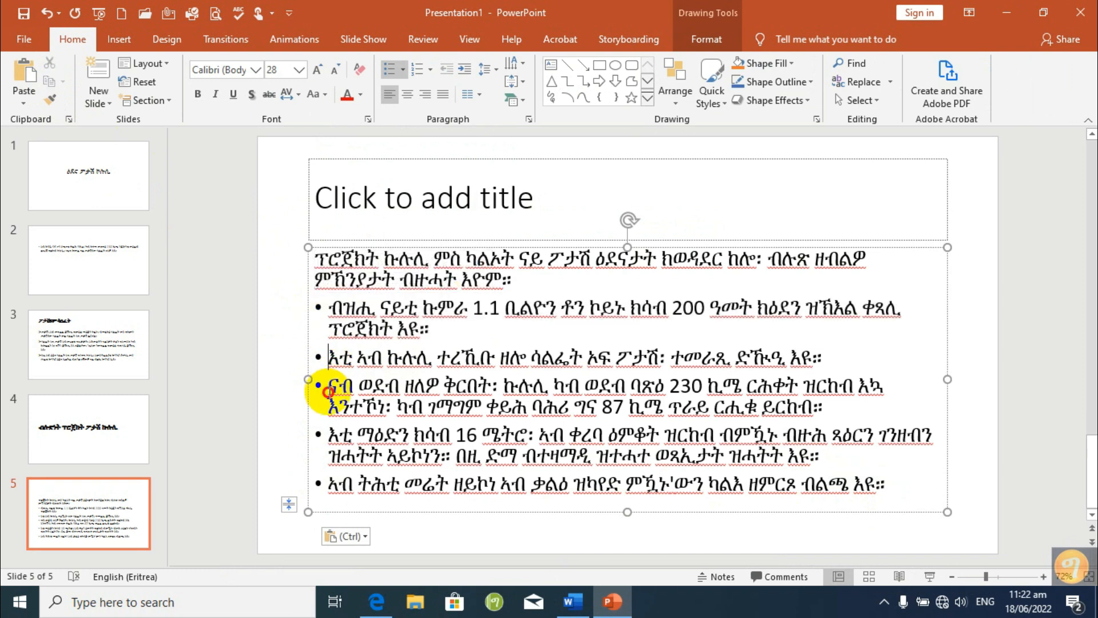
pyautogui.click(330, 435)
pyautogui.click(329, 483)
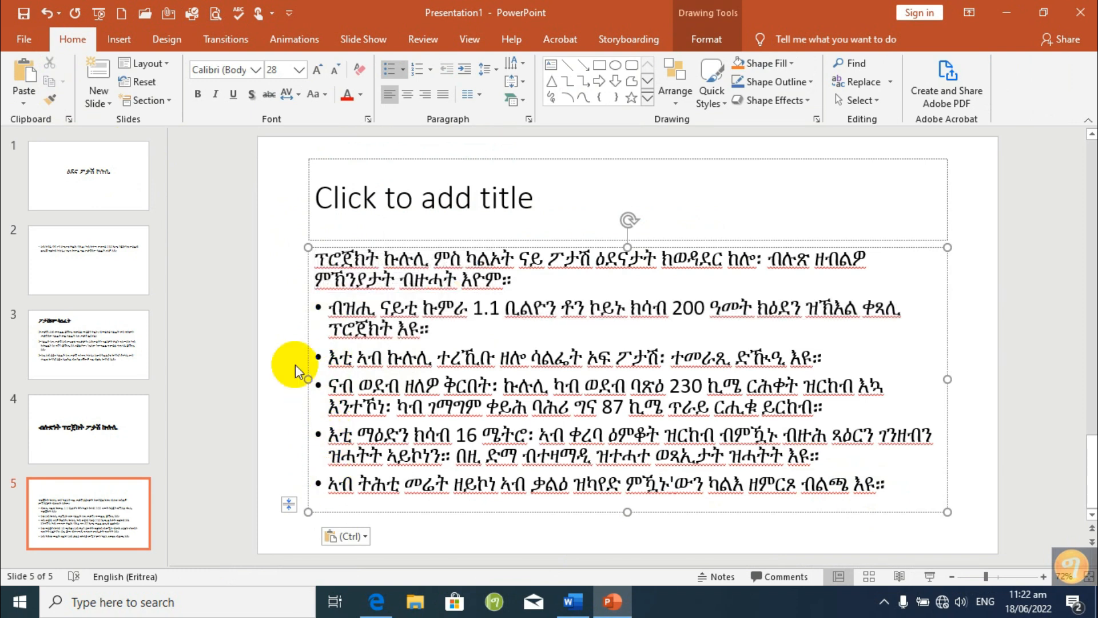
pyautogui.click(225, 317)
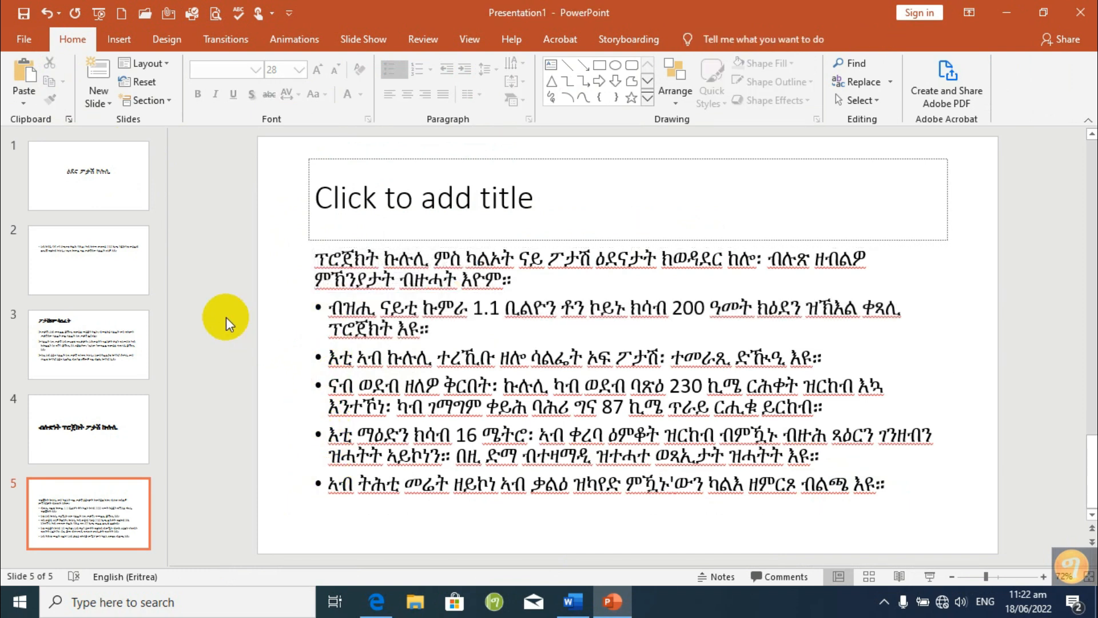
pyautogui.click(329, 312)
pyautogui.click(328, 357)
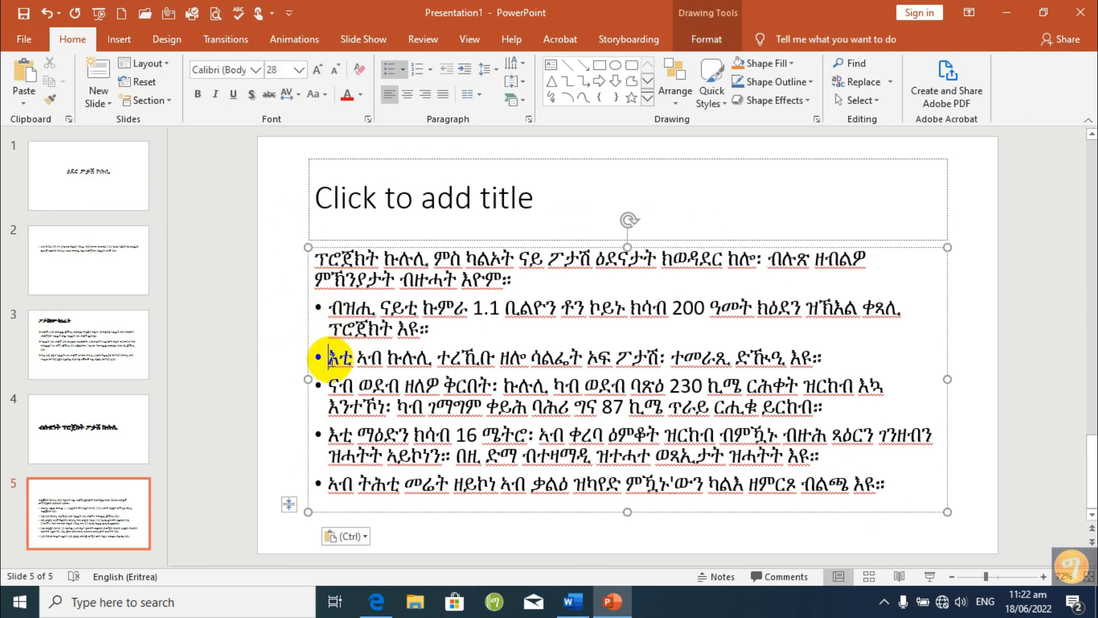
# - Add a new Title and Content slide after slide 5
pyautogui.click(121, 461)
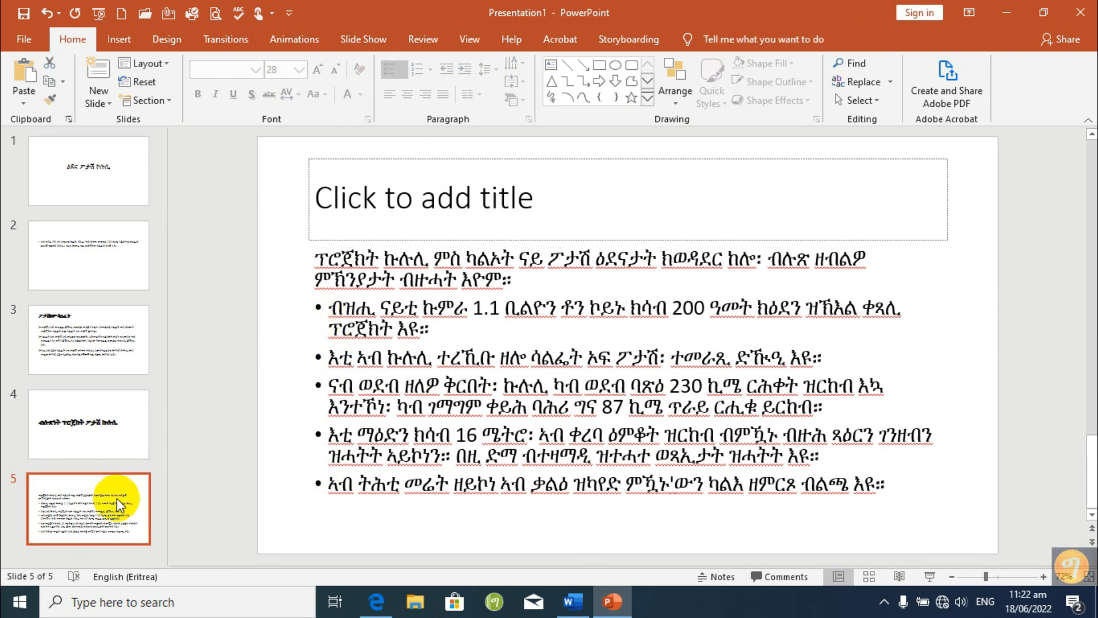
pyautogui.click(91, 554)
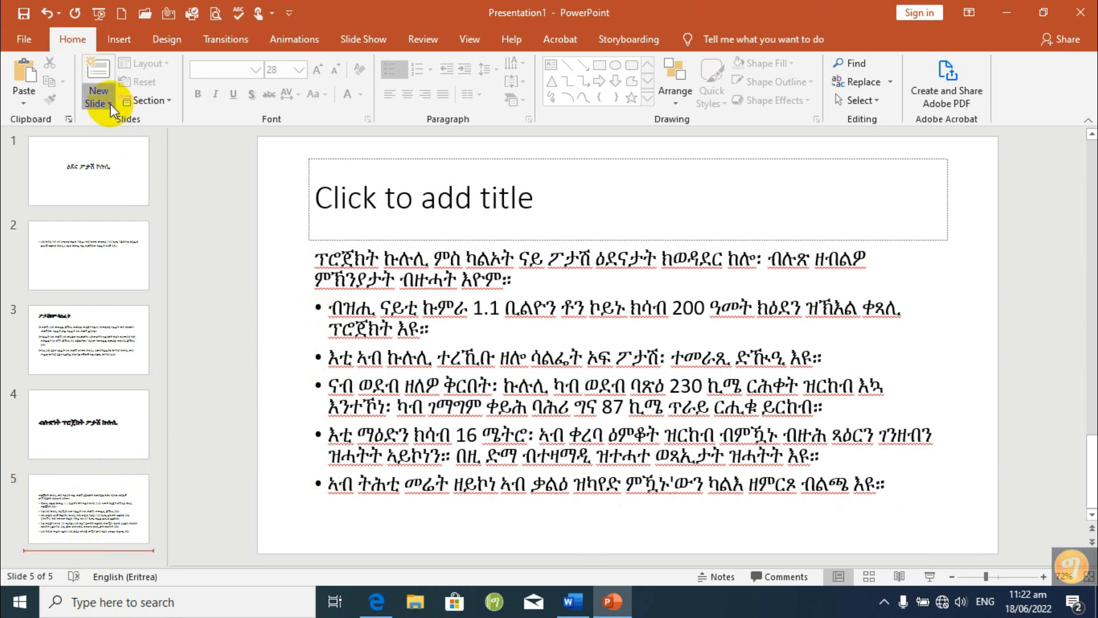
pyautogui.click(109, 104)
pyautogui.click(201, 159)
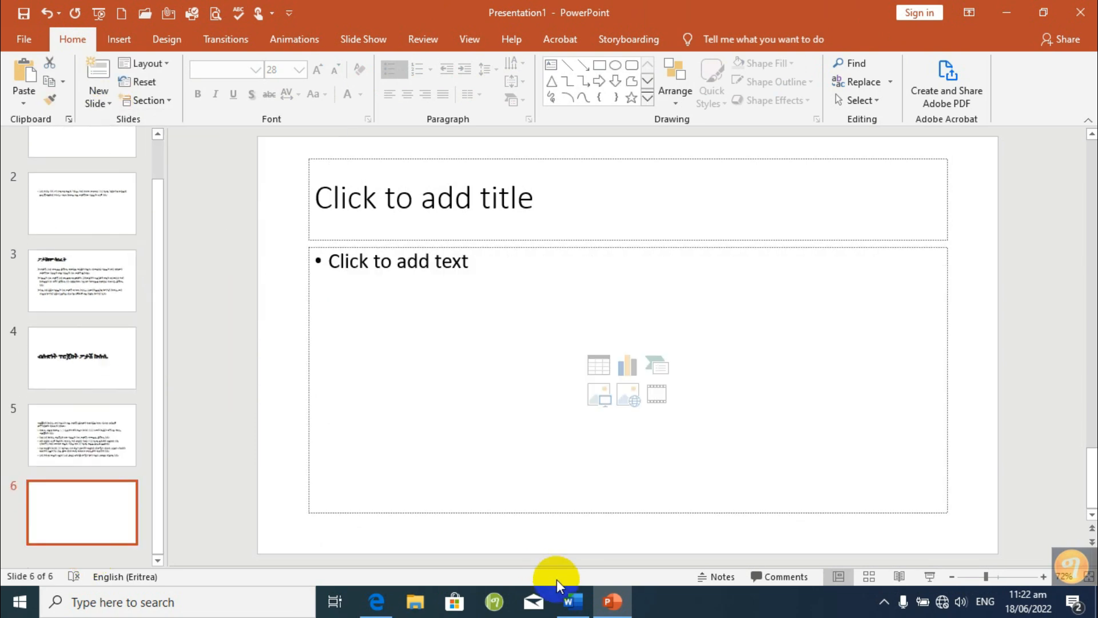
# - Switch to Word and copy the bold heading "ኣብ ዕብየት ቁጠባ ኤርትራ ዝህለዎ ተራ" from the colluli document
pyautogui.click(573, 603)
pyautogui.scroll(-2, 323, 350)
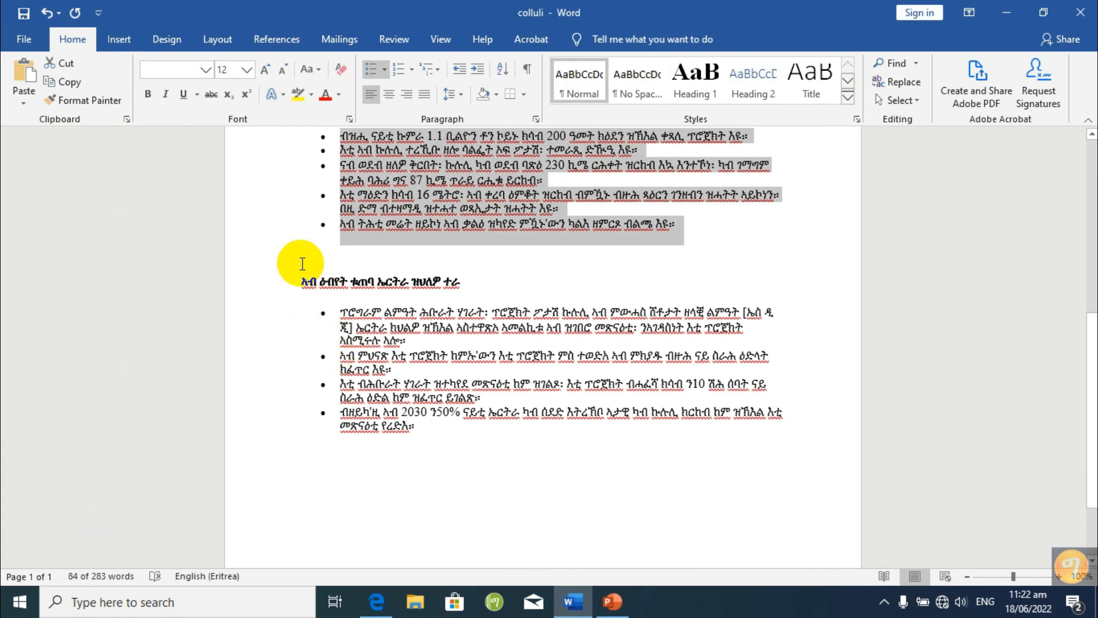
pyautogui.click(257, 284)
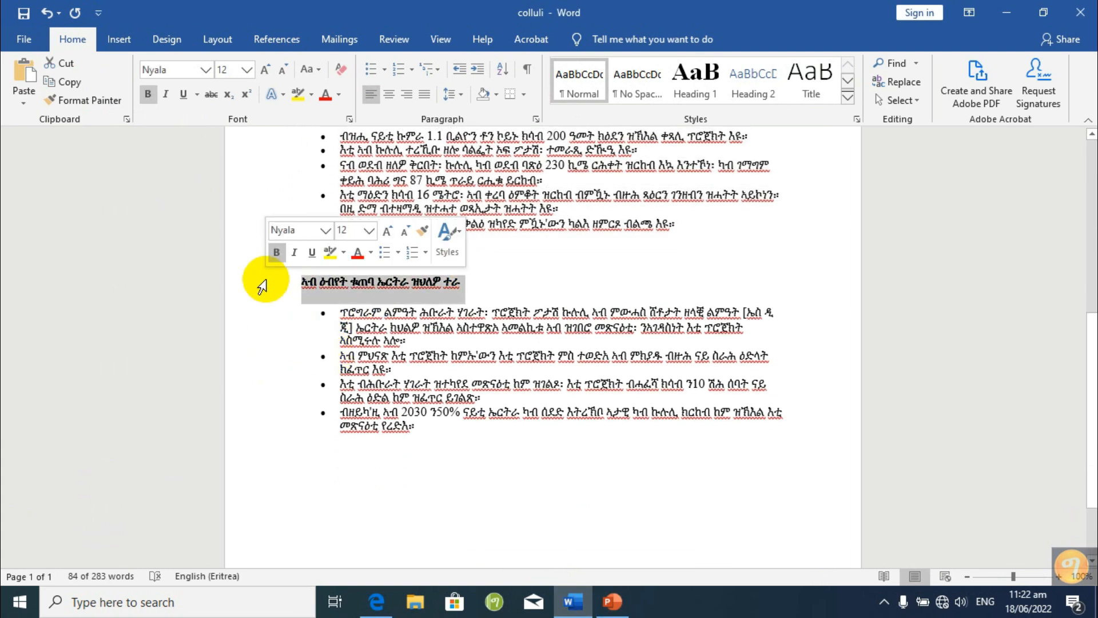
pyautogui.click(64, 82)
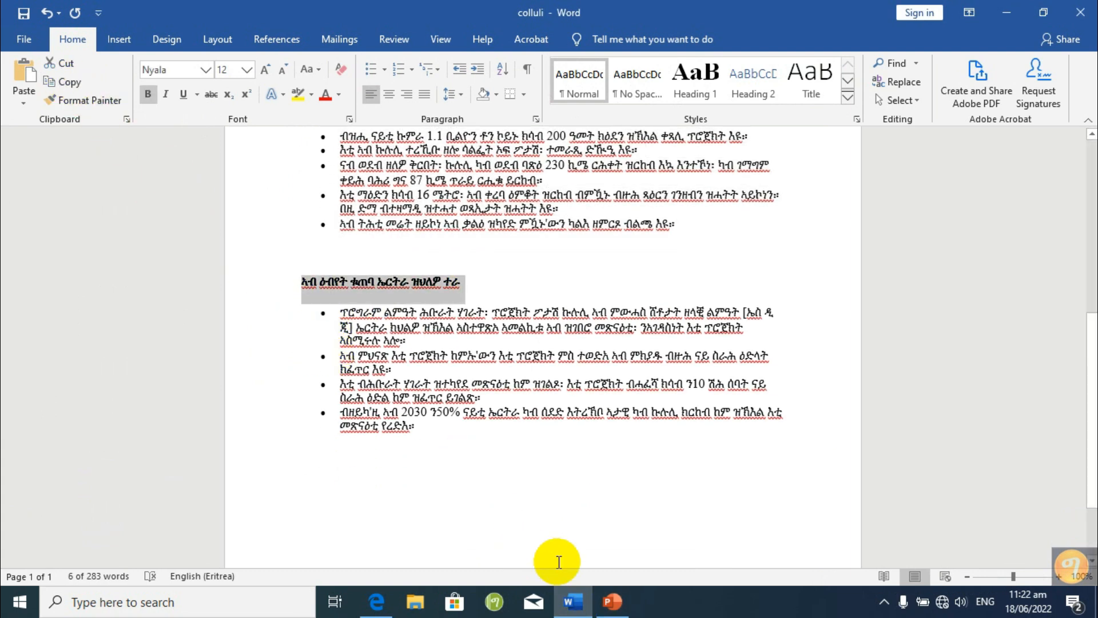
# - Switch to PowerPoint and insert a Section Header slide between slide 5 and the blank slide 6
pyautogui.click(611, 602)
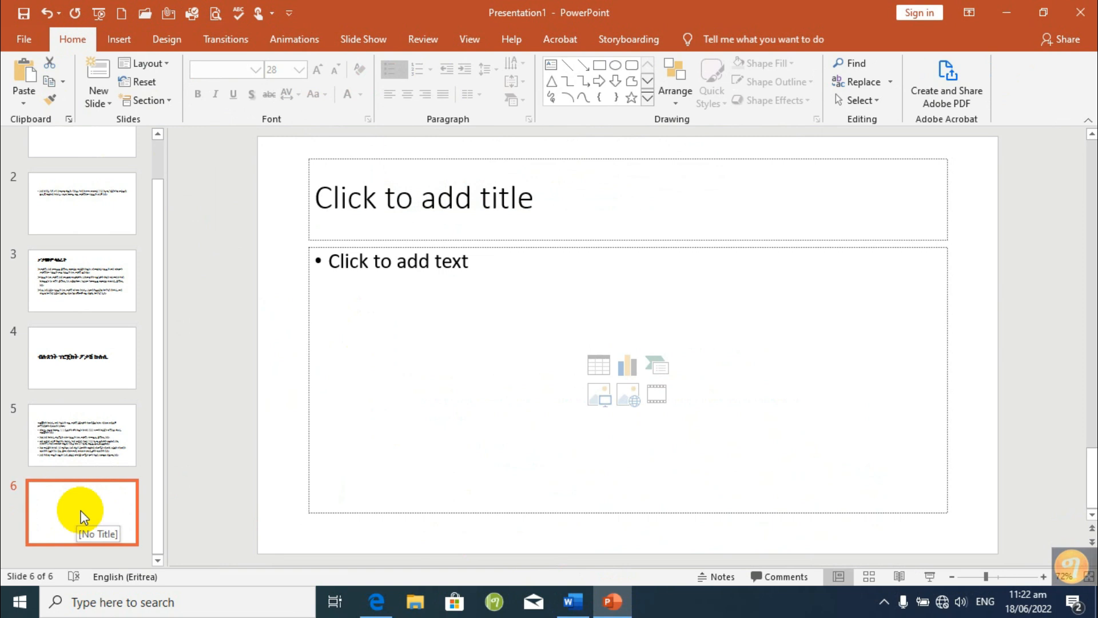
pyautogui.click(87, 472)
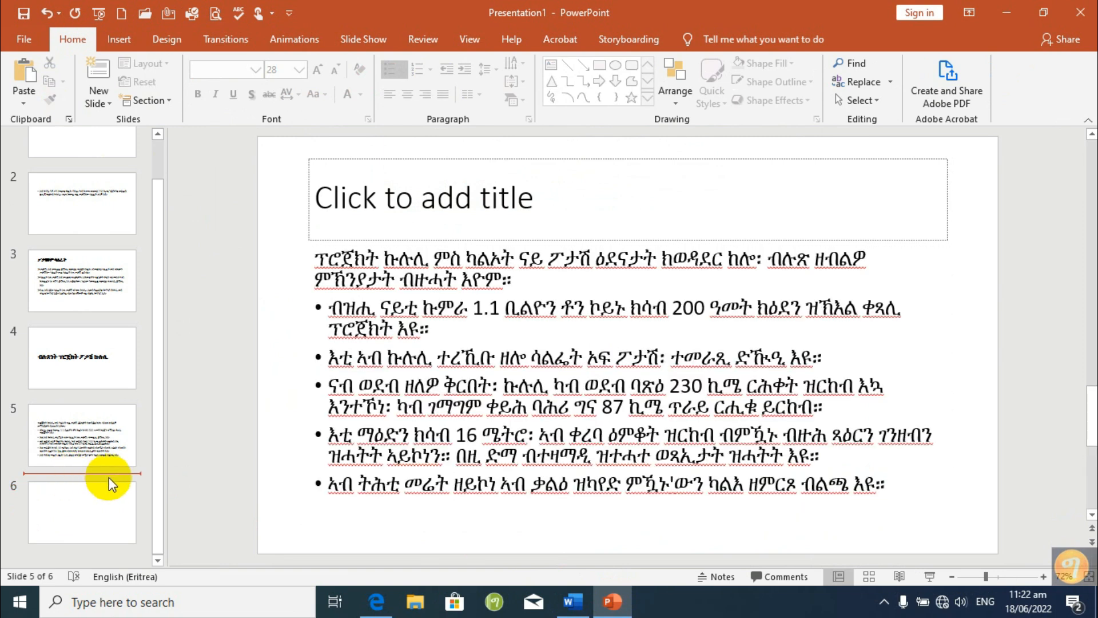
pyautogui.click(109, 103)
pyautogui.click(301, 157)
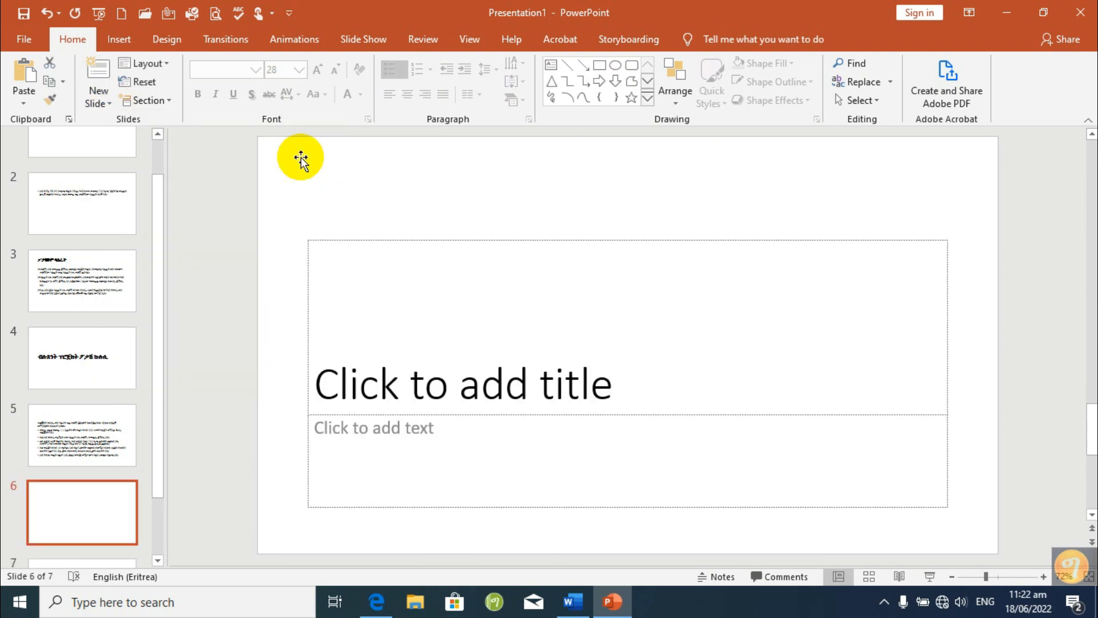
# - Paste the copied heading into the title placeholder of the new Section Header slide
pyautogui.scroll(-1, 86, 468)
pyautogui.click(92, 509)
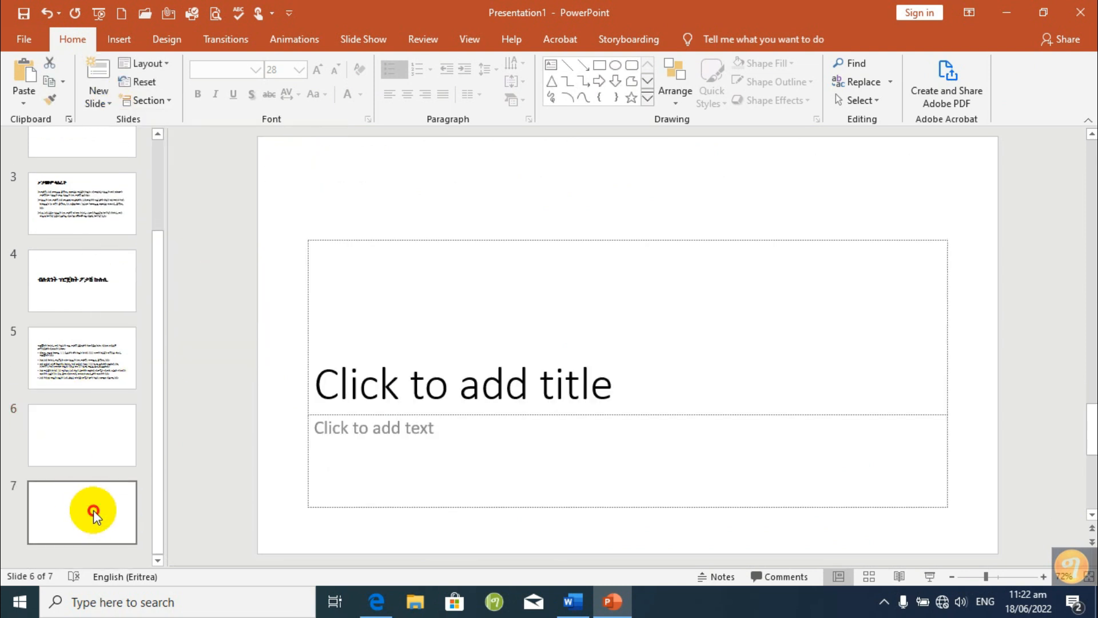
pyautogui.click(85, 432)
pyautogui.click(383, 380)
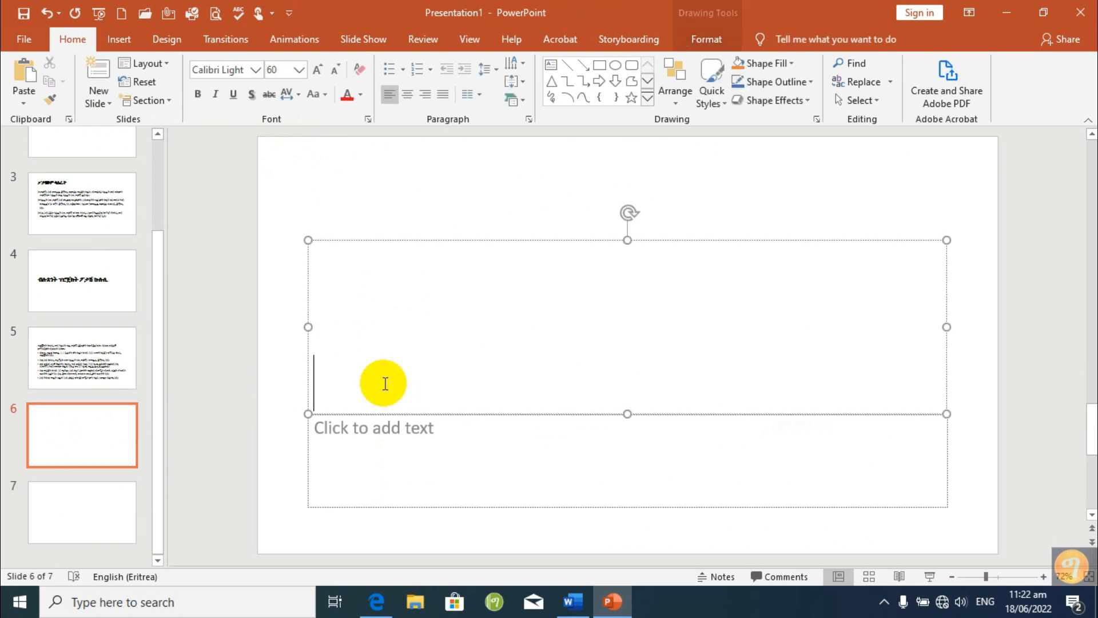
pyautogui.hotkey('ctrl', 'v')
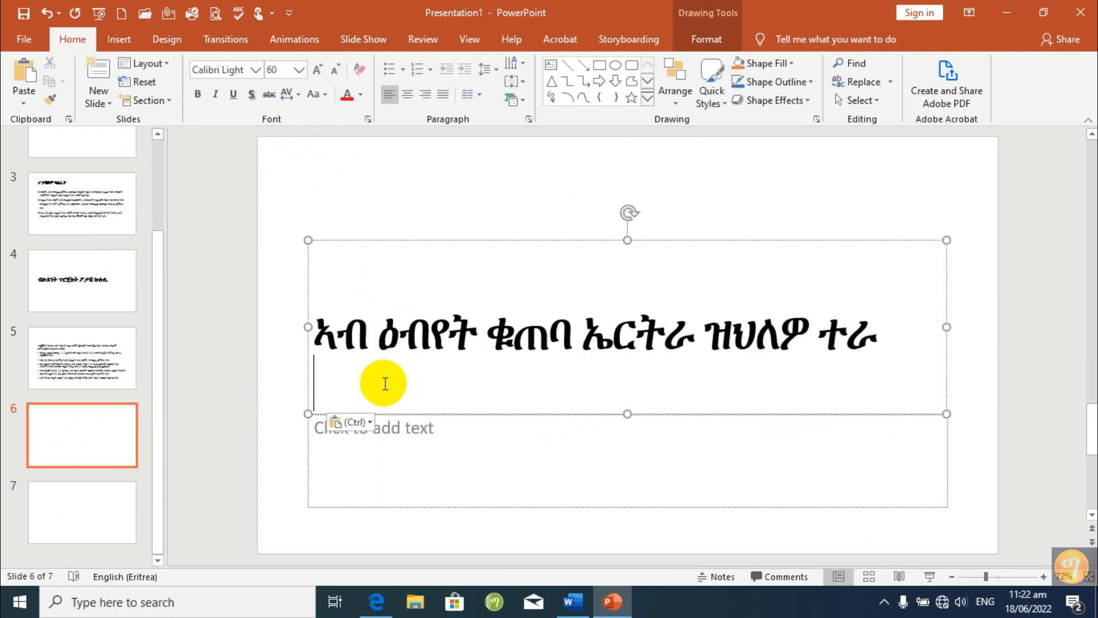
# - Select blank slide 7, then switch to Word and copy the four bullet points under the last heading
pyautogui.click(100, 513)
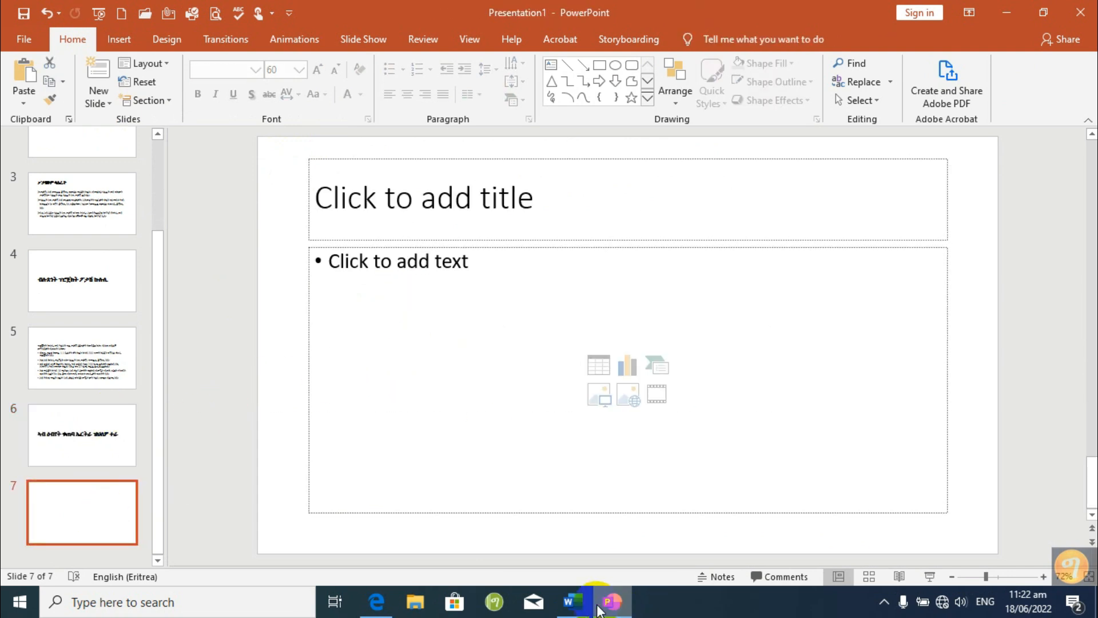
pyautogui.click(572, 601)
pyautogui.moveTo(301, 281); pyautogui.dragTo(282, 422)
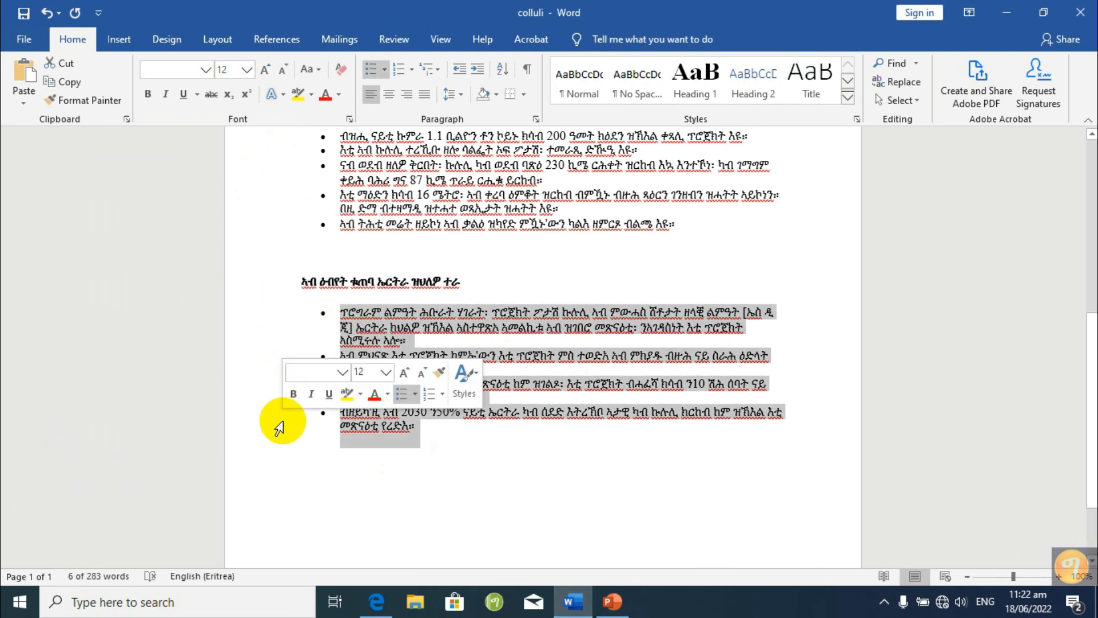
pyautogui.click(63, 79)
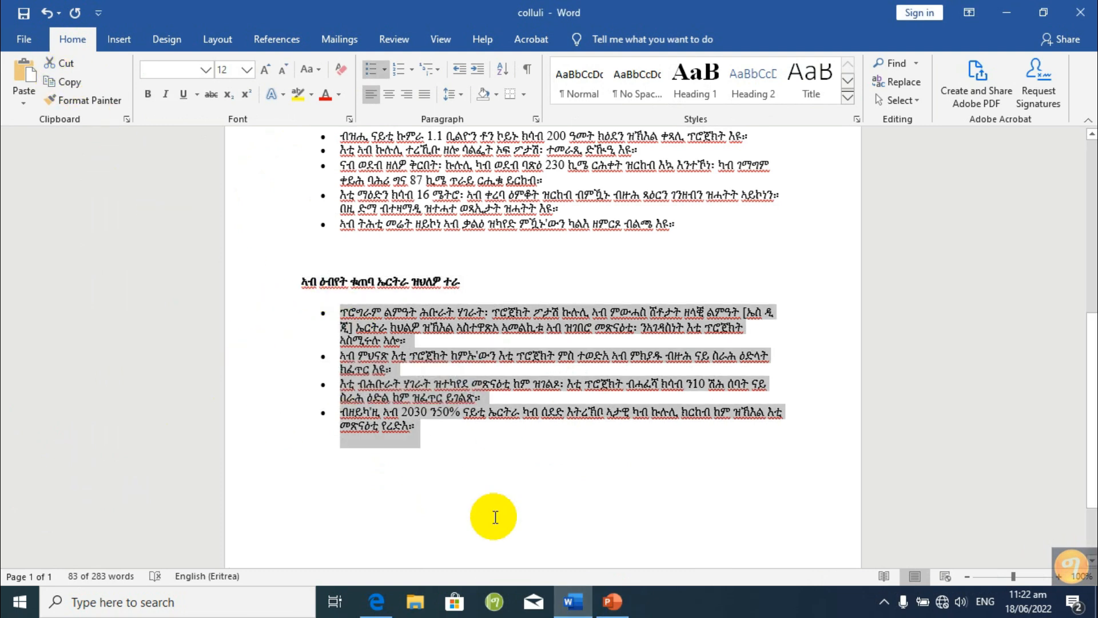
# - Switch to PowerPoint and paste the copied bullet points into slide 7's content placeholder
pyautogui.click(626, 600)
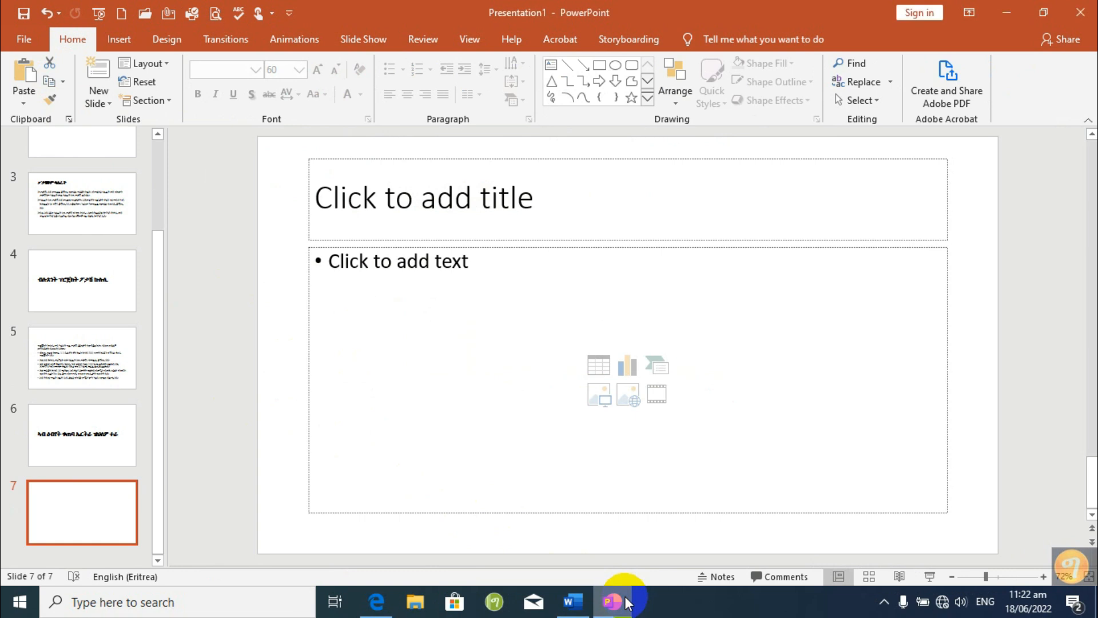
pyautogui.click(370, 273)
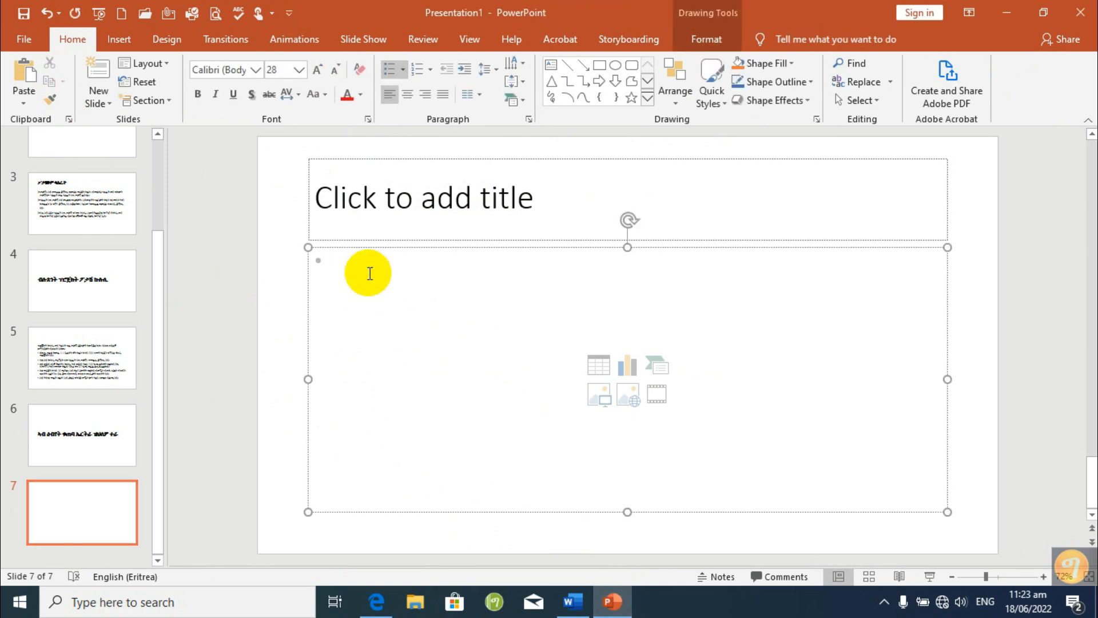
pyautogui.click(23, 71)
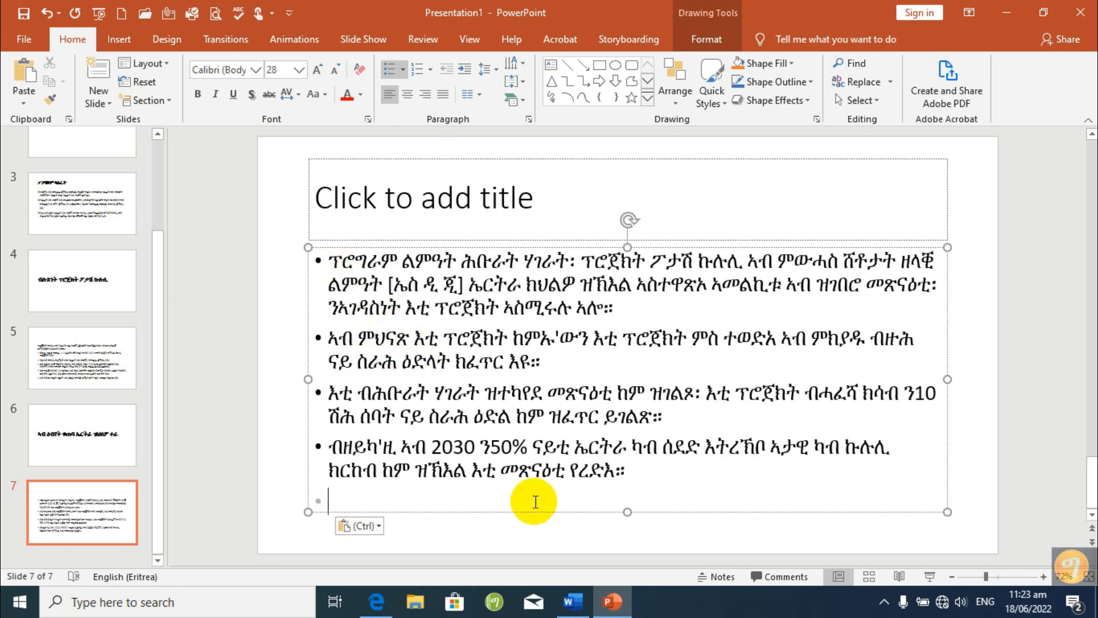
pyautogui.click(572, 601)
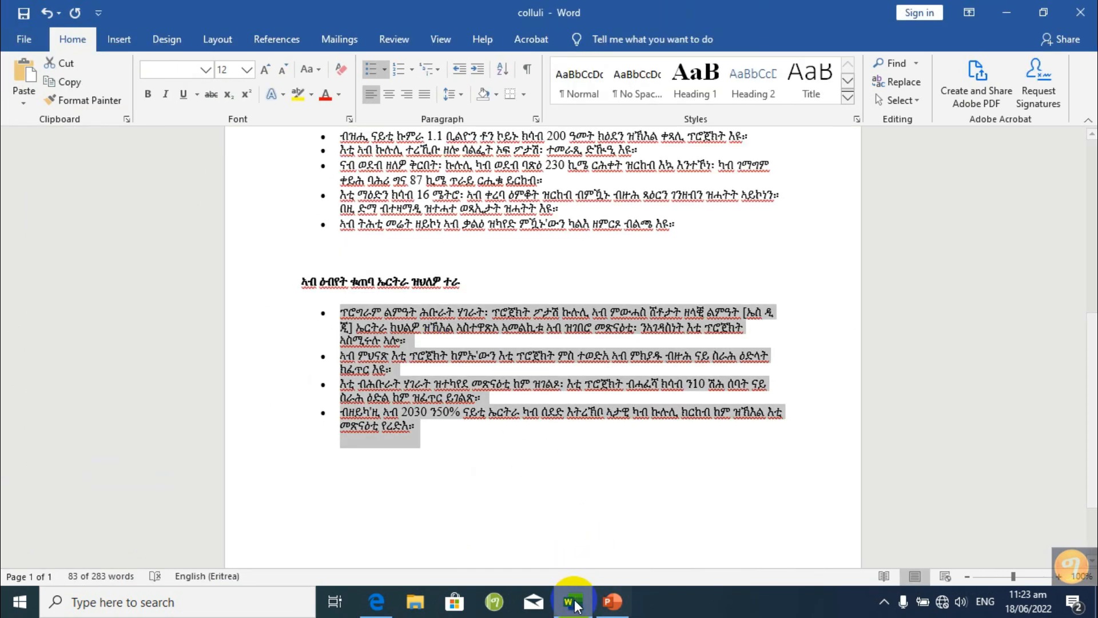
pyautogui.click(573, 603)
pyautogui.click(572, 601)
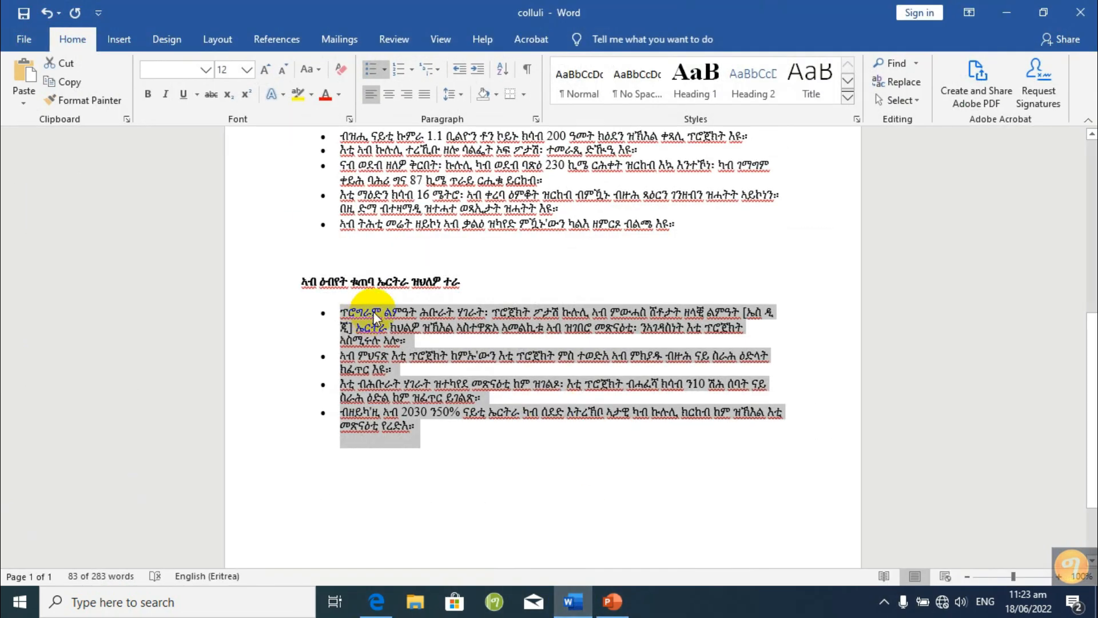
# - Switch to PowerPoint and change slide 7's bulleted list to 1. 2. 3. numbering
pyautogui.click(607, 599)
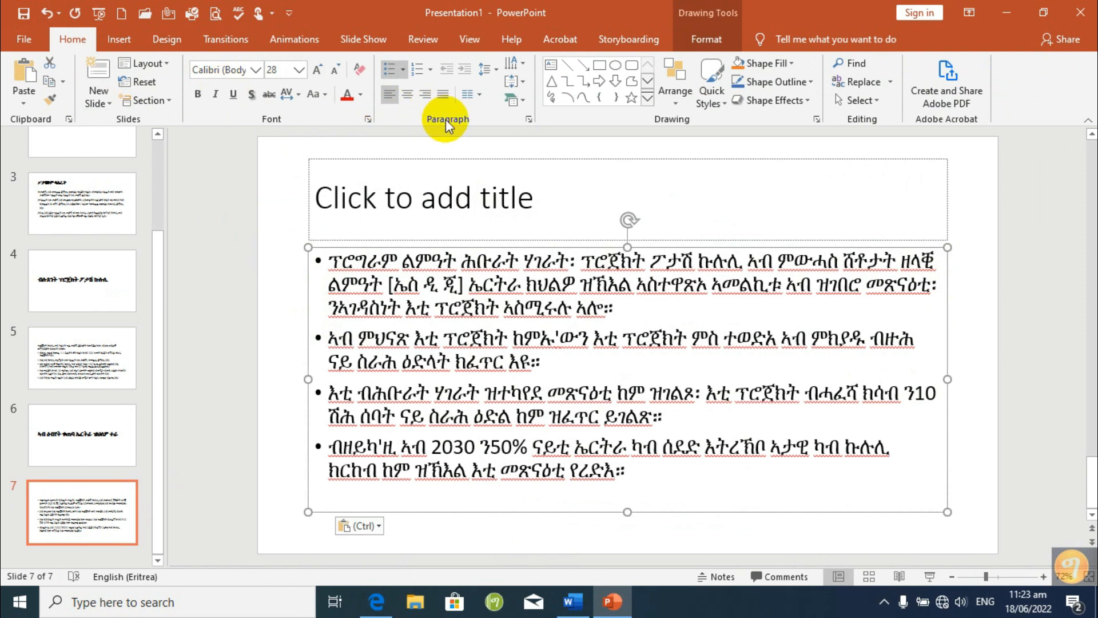
pyautogui.click(430, 70)
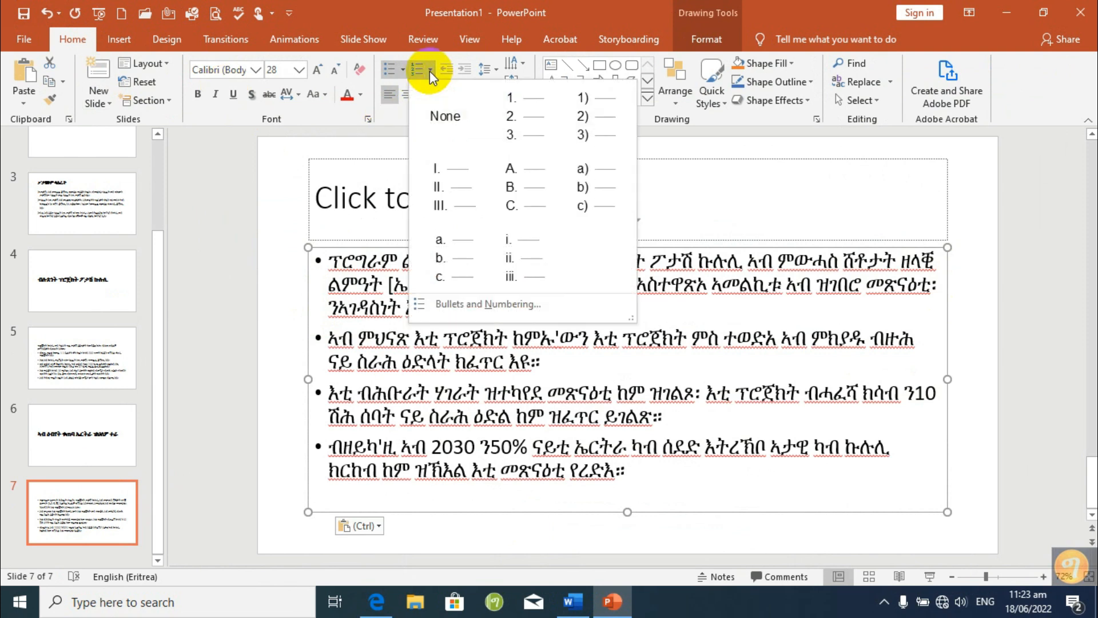
pyautogui.click(527, 114)
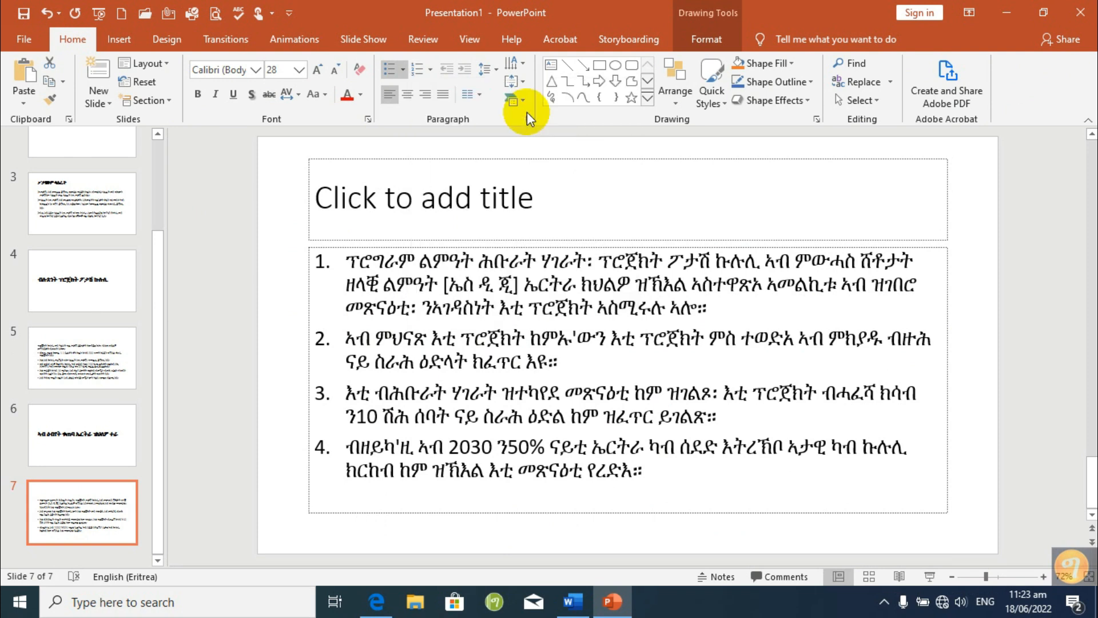
# - Try adding a fifth numbered item containing "ፍ" to slide 7's list and remove it again
pyautogui.click(651, 470)
pyautogui.press('Return')
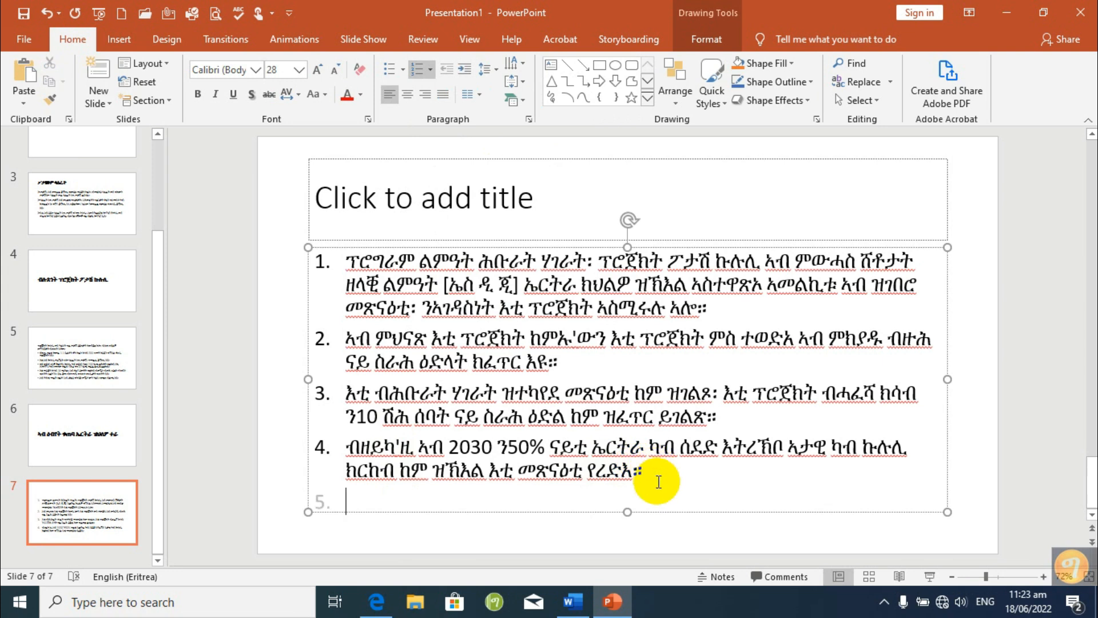
pyautogui.write('ፍ')
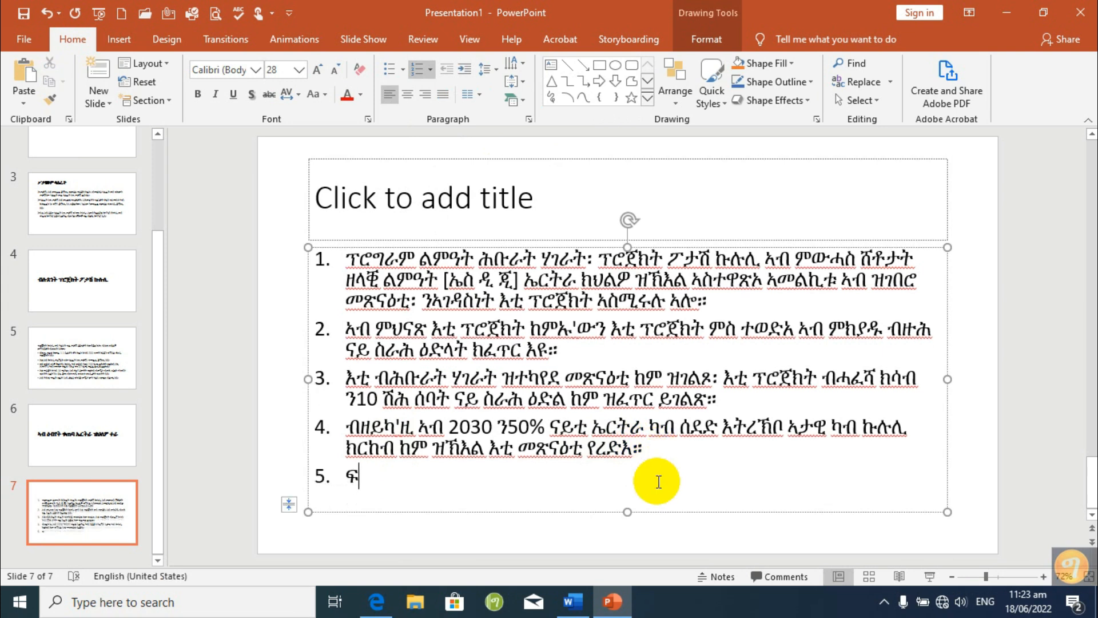
pyautogui.press('BackSpace')
pyautogui.press('BackSpace')
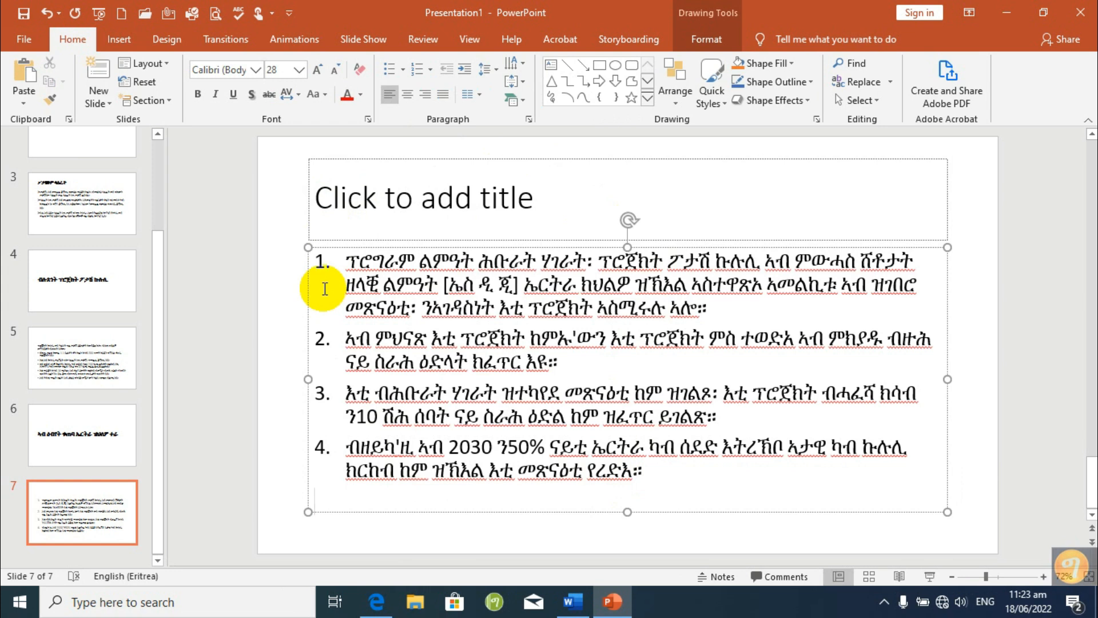
pyautogui.click(342, 260)
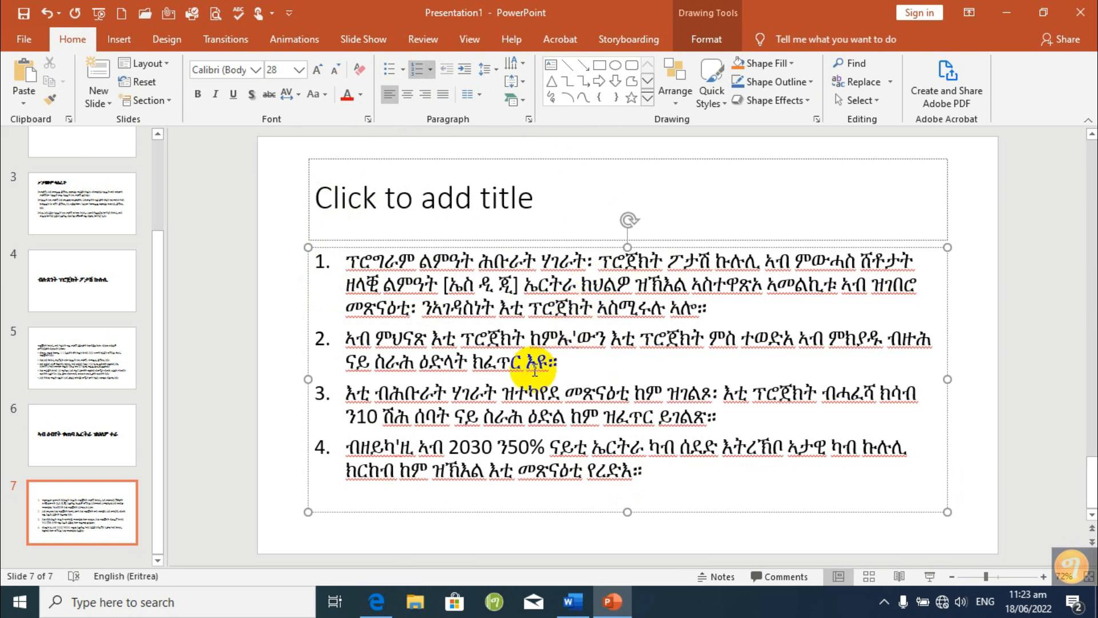
pyautogui.click(573, 601)
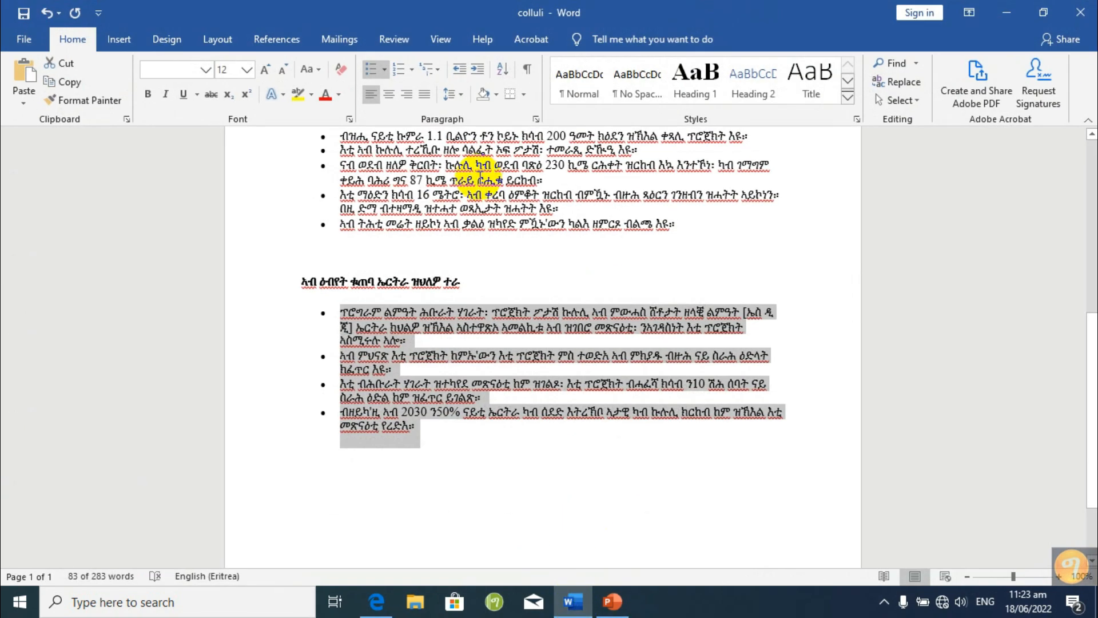
pyautogui.hotkey('alt', 'Tab')
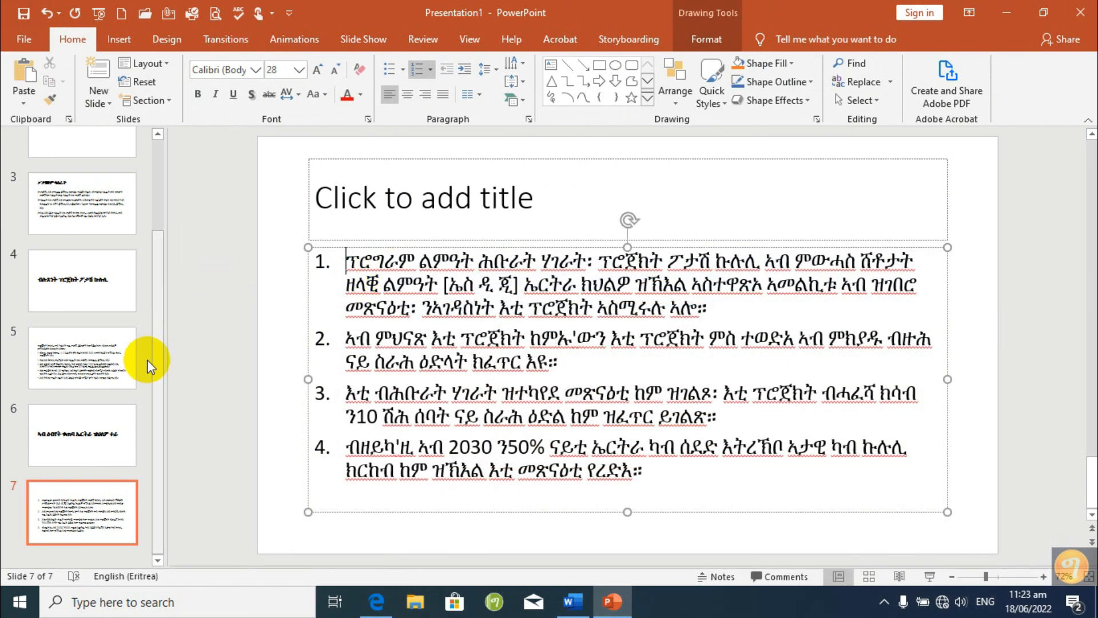
# - Save the presentation in the Documents folder as a PowerPoint Presentation named "ዕደና ፖታሽ ኮሉሊ"
pyautogui.click(157, 207)
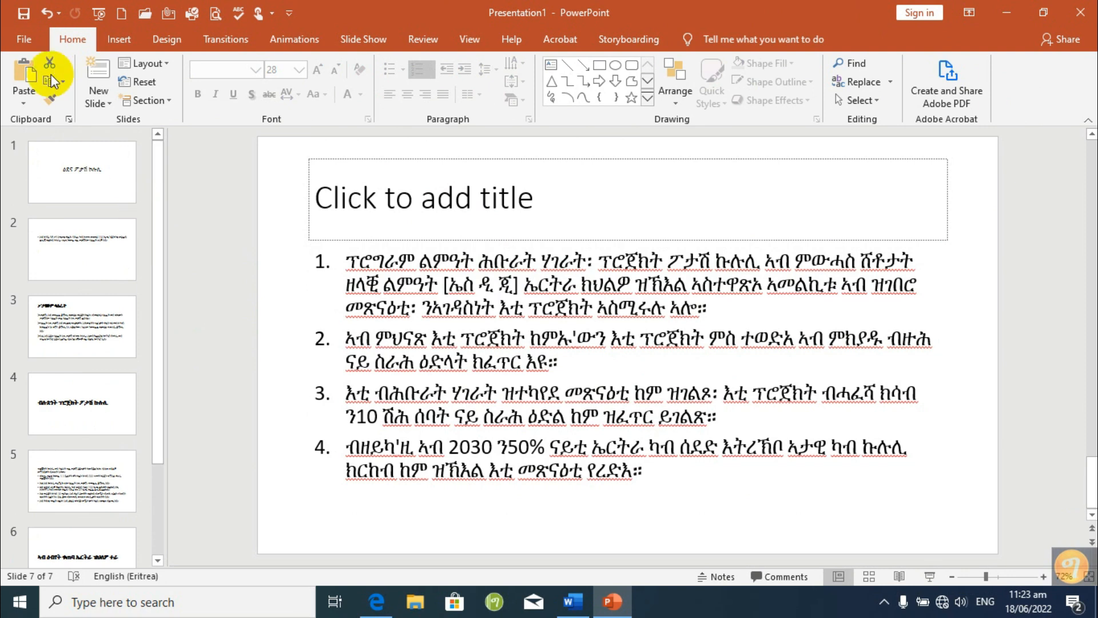
pyautogui.click(23, 16)
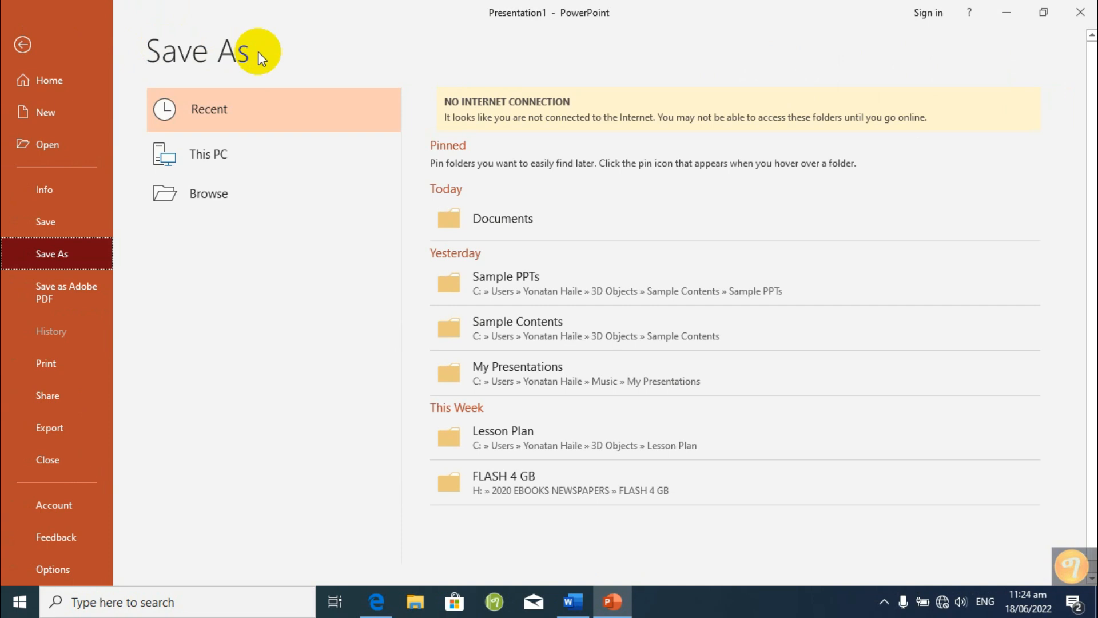
pyautogui.click(210, 198)
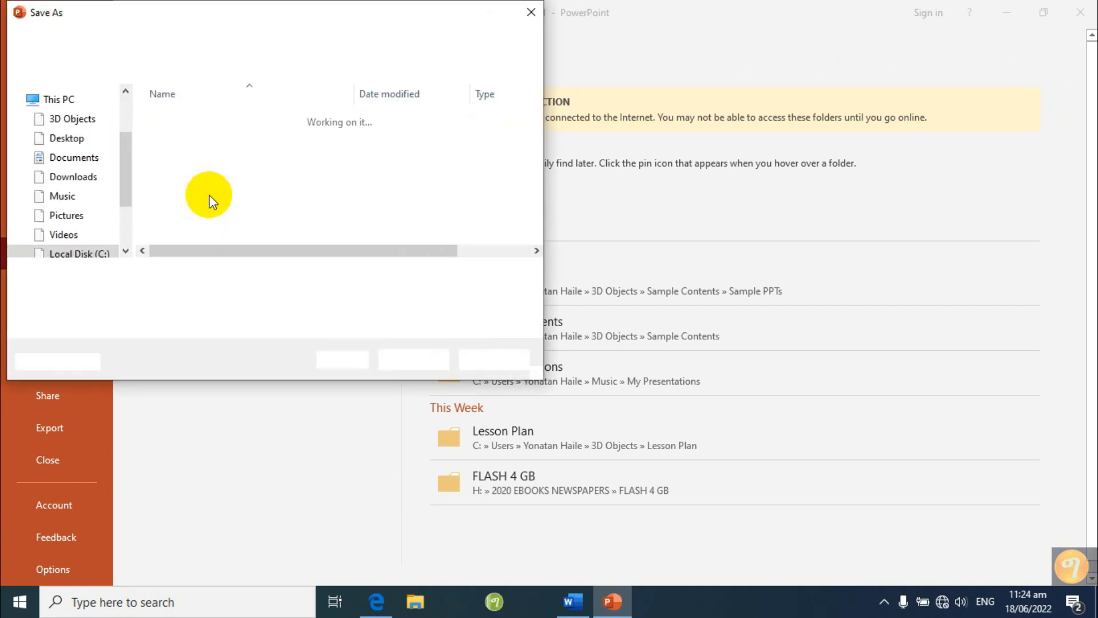
pyautogui.moveTo(125, 165); pyautogui.dragTo(127, 202)
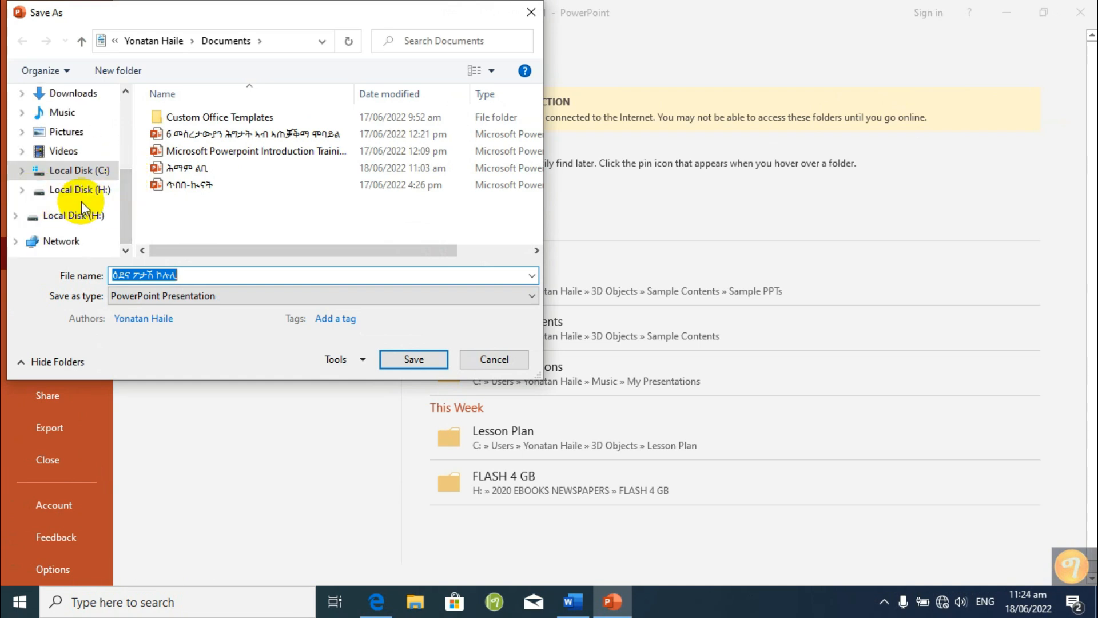
pyautogui.moveTo(125, 192); pyautogui.dragTo(124, 173)
pyautogui.click(80, 114)
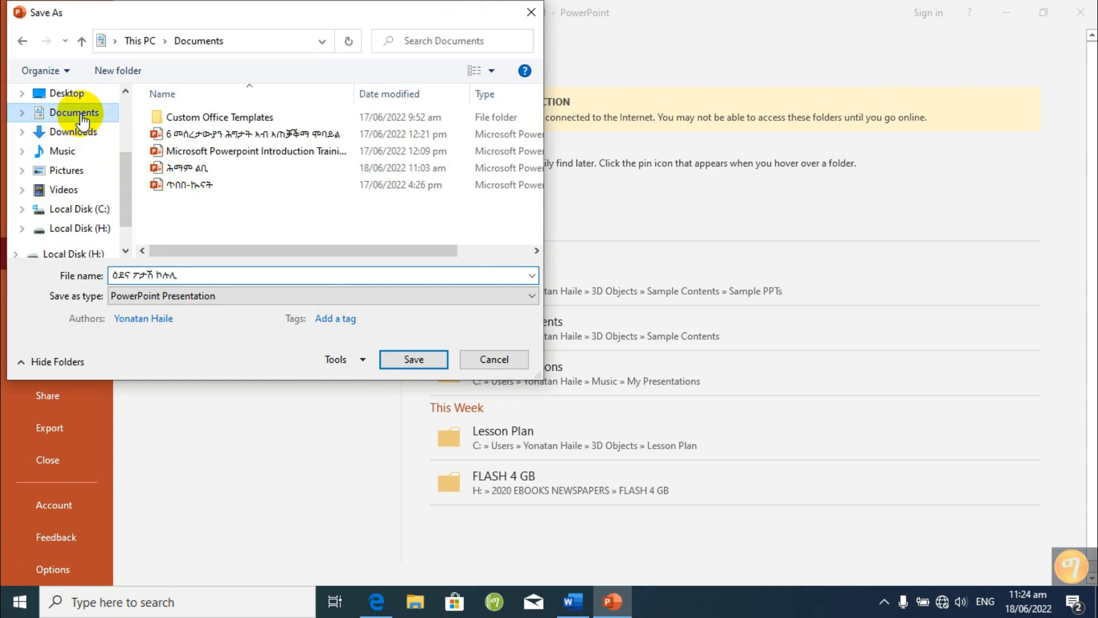
pyautogui.moveTo(122, 273); pyautogui.dragTo(196, 275)
pyautogui.click(196, 276)
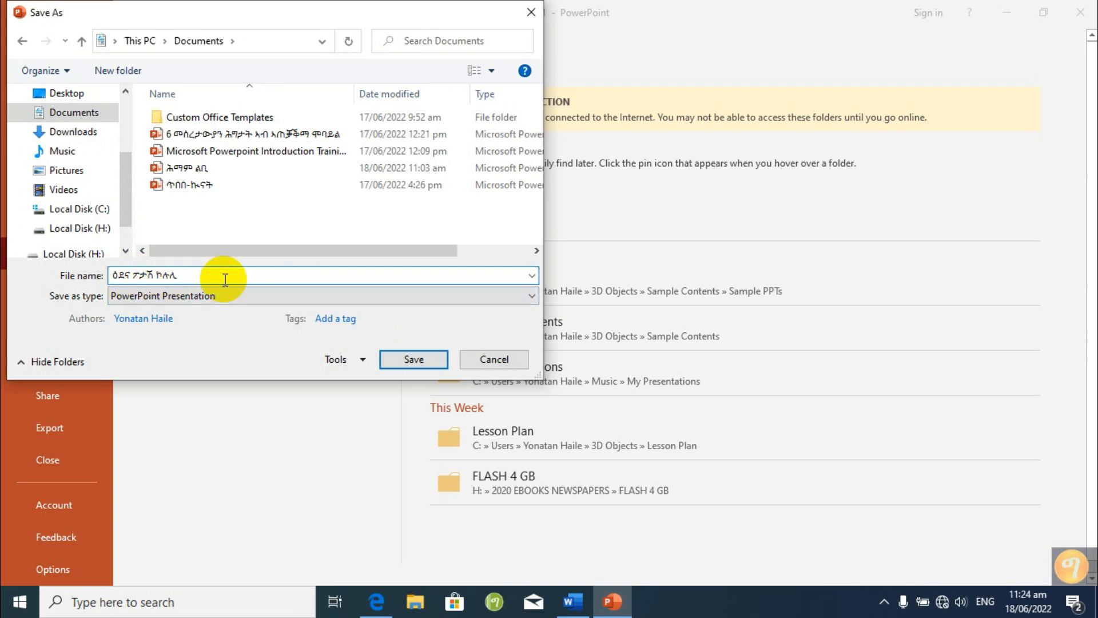
pyautogui.click(388, 360)
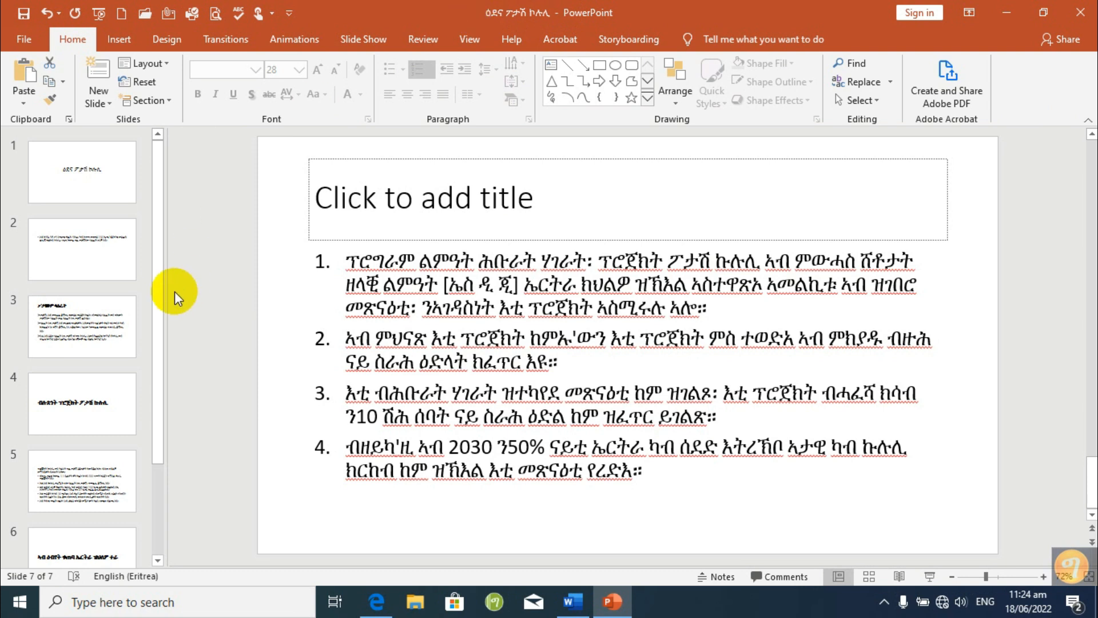
# - Go to slide 1 and place the text cursor in its title for editing
pyautogui.moveTo(159, 274); pyautogui.dragTo(159, 267)
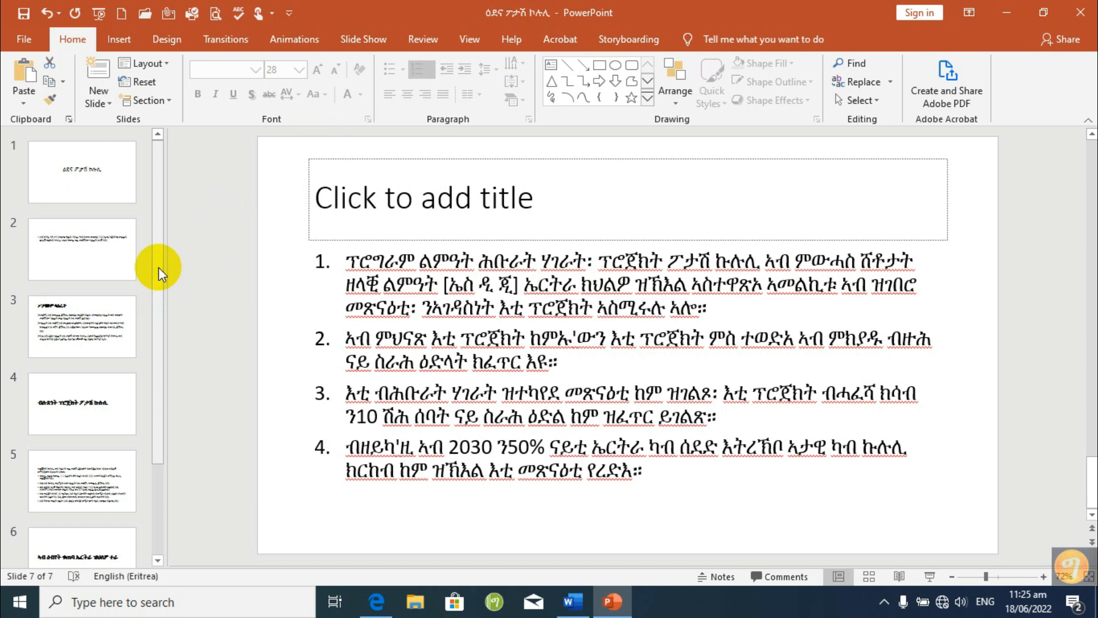
pyautogui.click(91, 174)
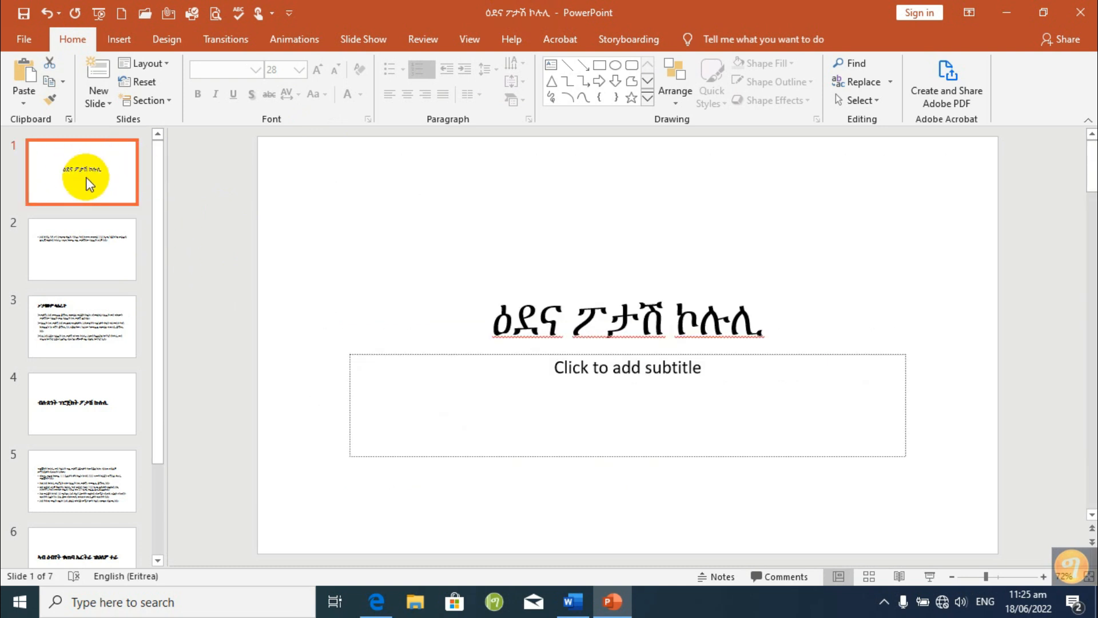
pyautogui.click(570, 318)
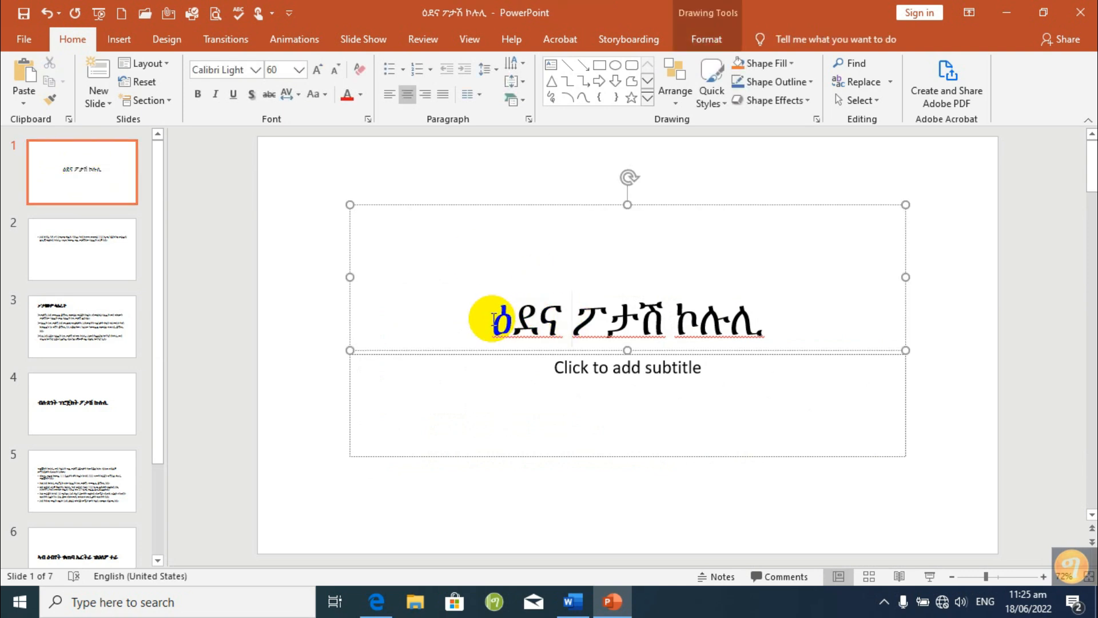
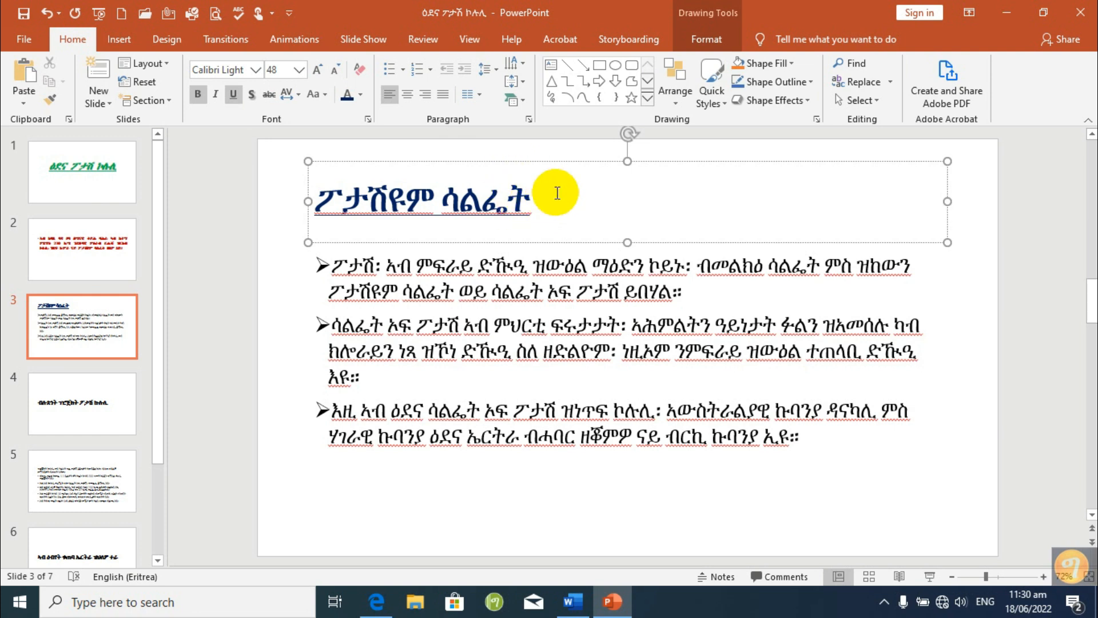
# - Try deleting the last letter of slide 3's title both backward and forward, undoing each deletion
pyautogui.click(551, 199)
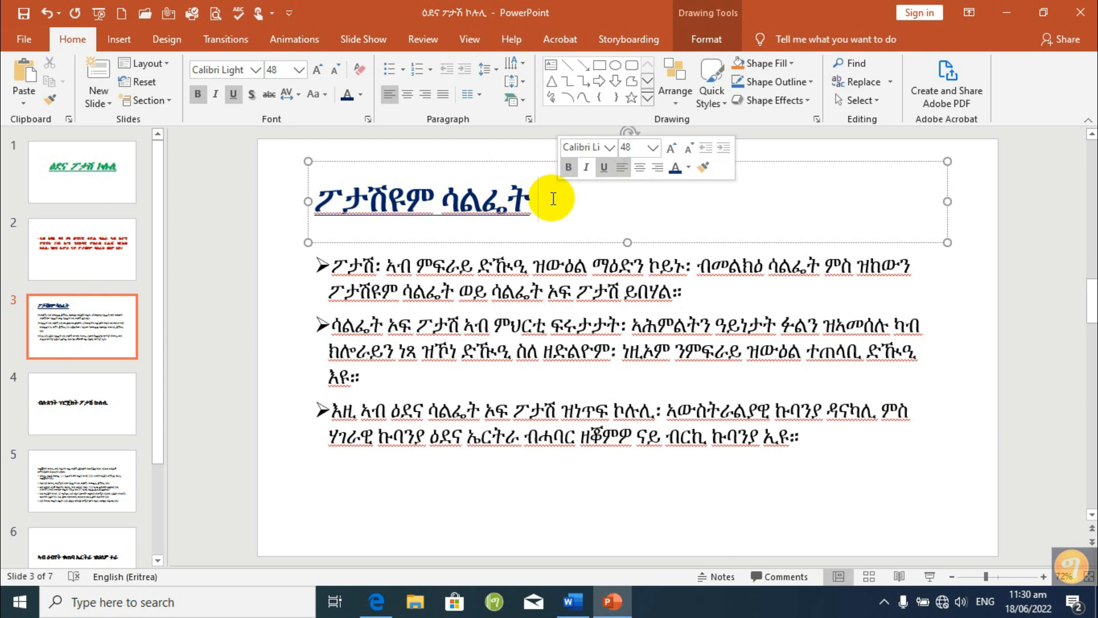
pyautogui.press('BackSpace')
pyautogui.press('BackSpace')
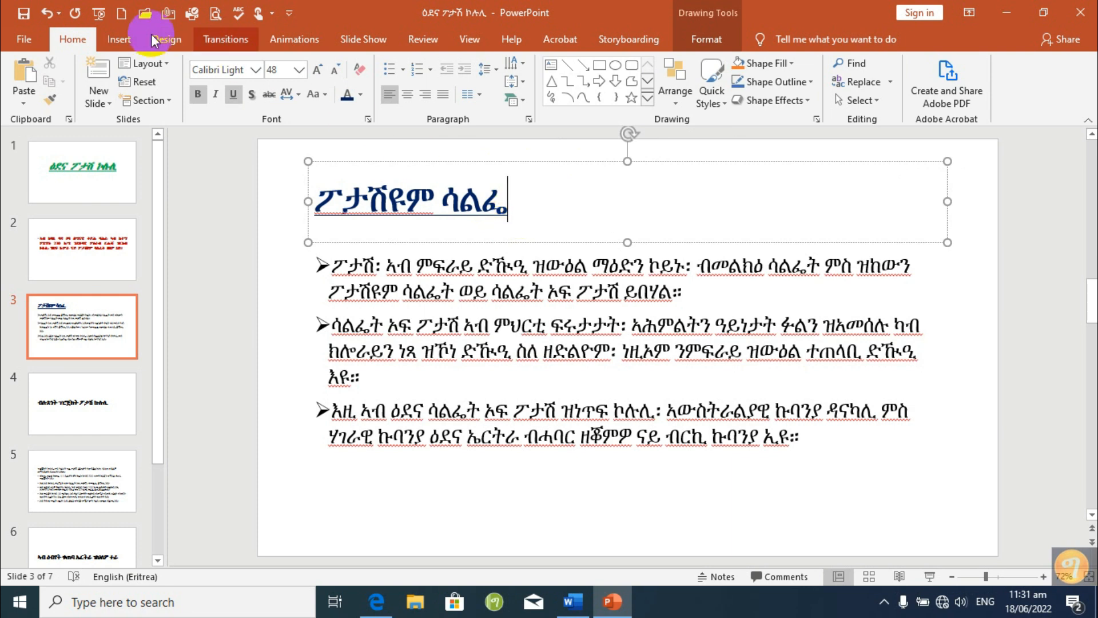
pyautogui.click(46, 13)
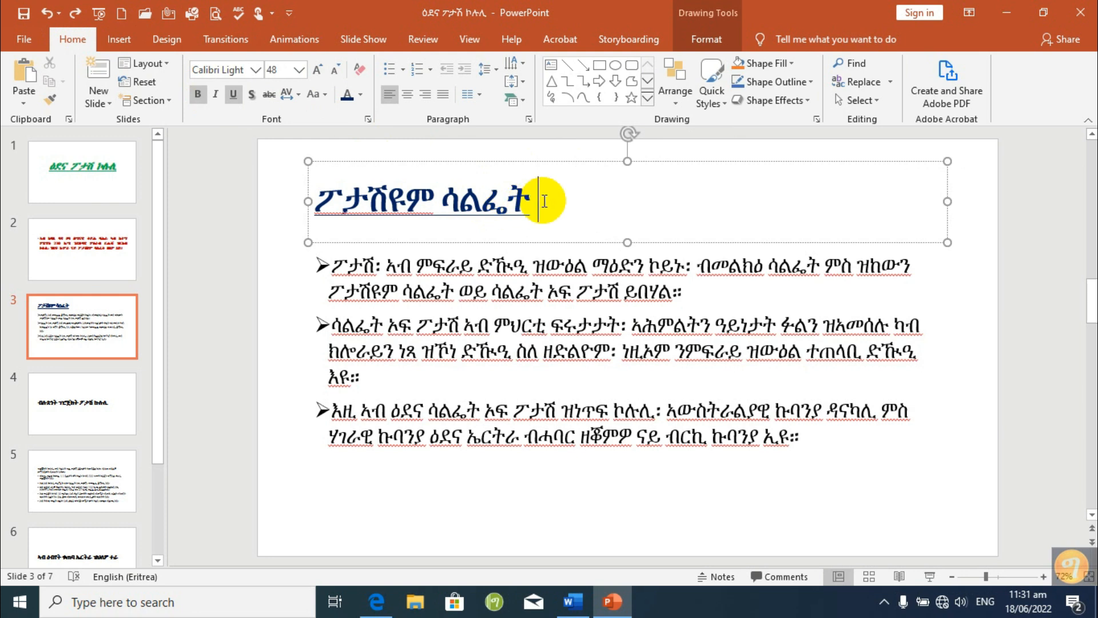
pyautogui.click(509, 193)
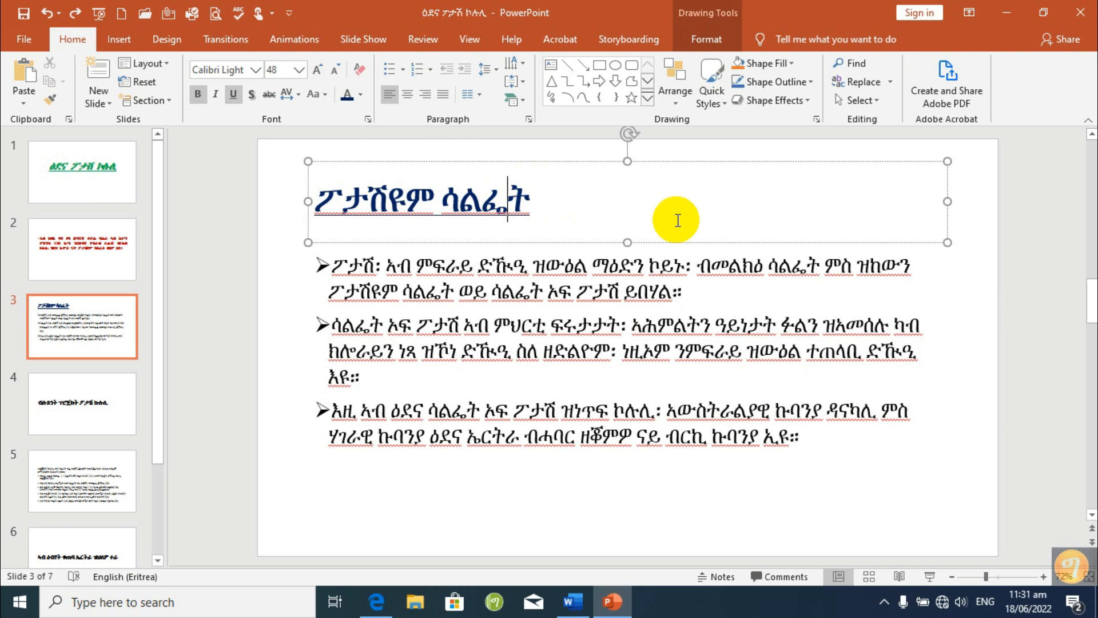
pyautogui.press('Delete')
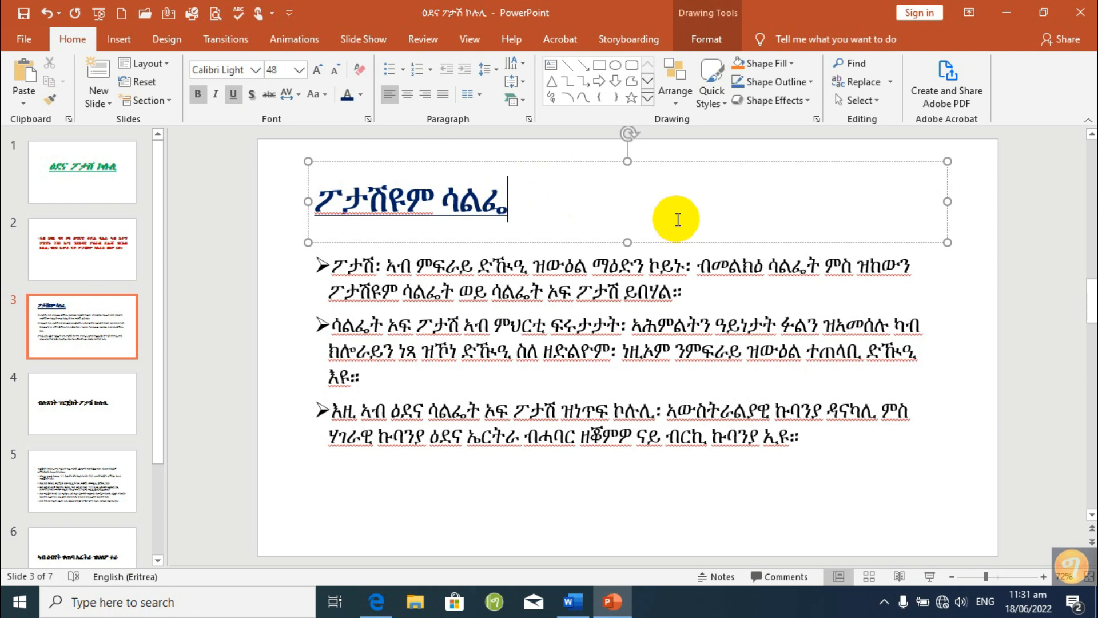
pyautogui.click(43, 14)
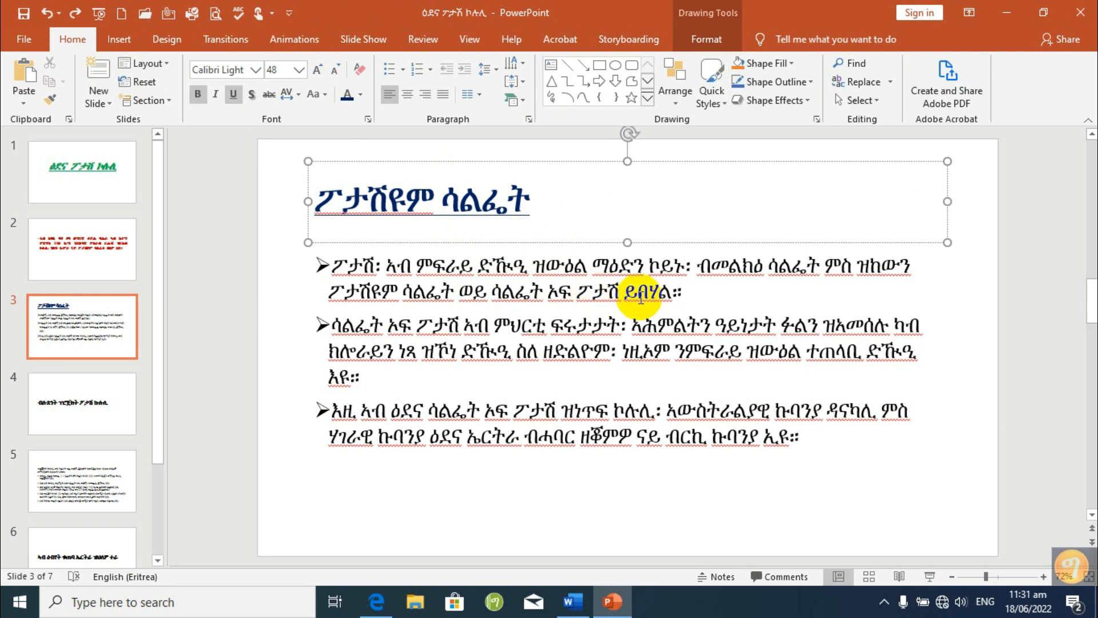
# - Insert an empty line after the first and the second bullet points on slide 3
pyautogui.click(672, 312)
pyautogui.click(682, 290)
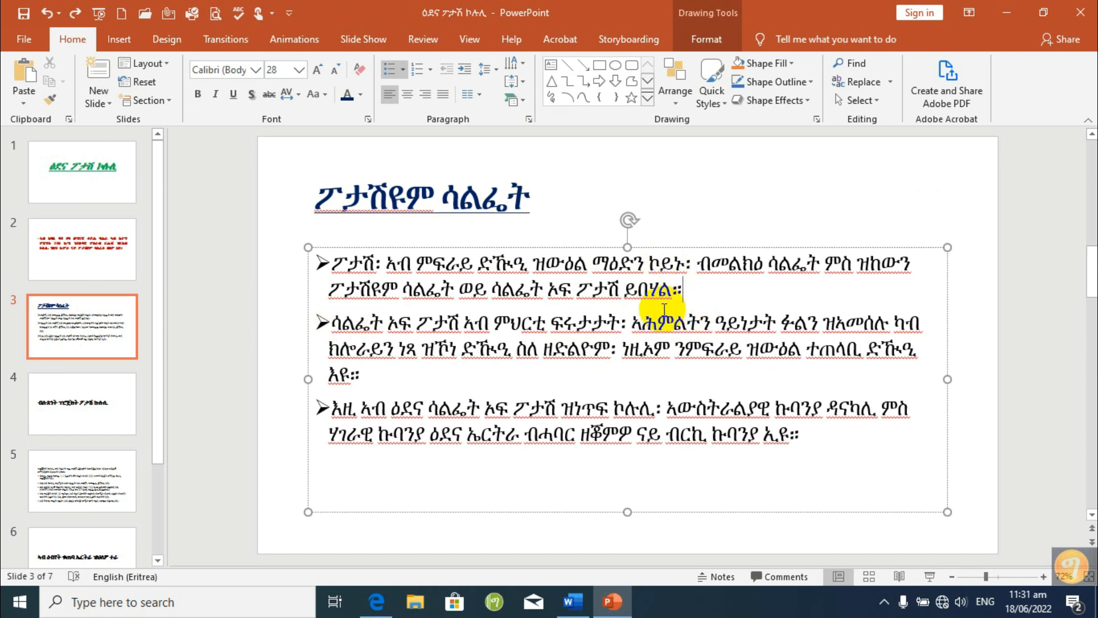
pyautogui.click(689, 288)
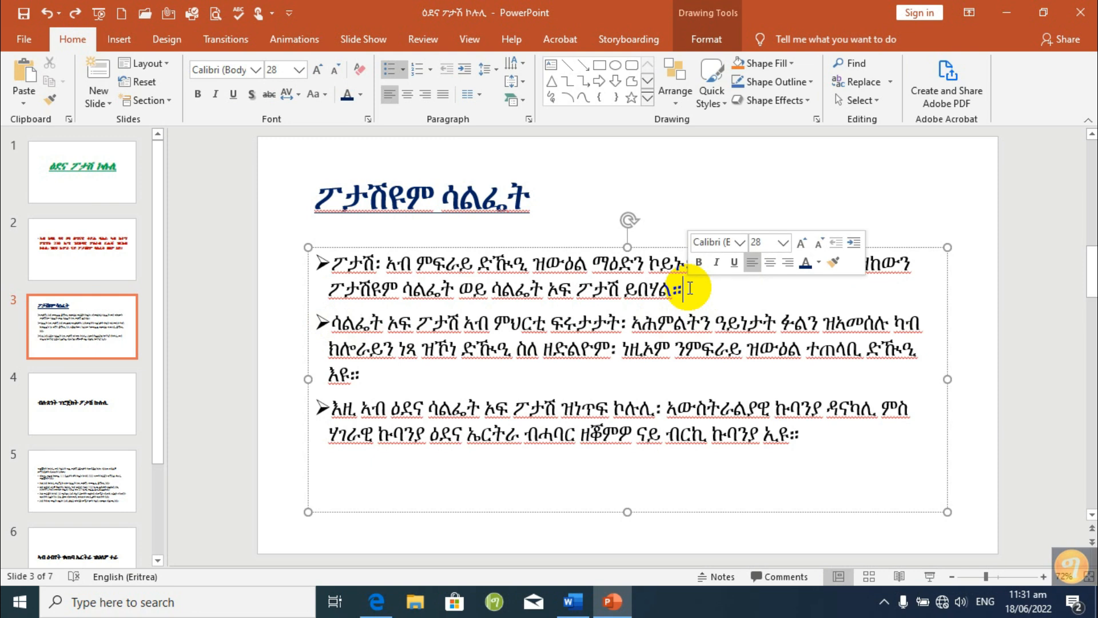
pyautogui.press('Return')
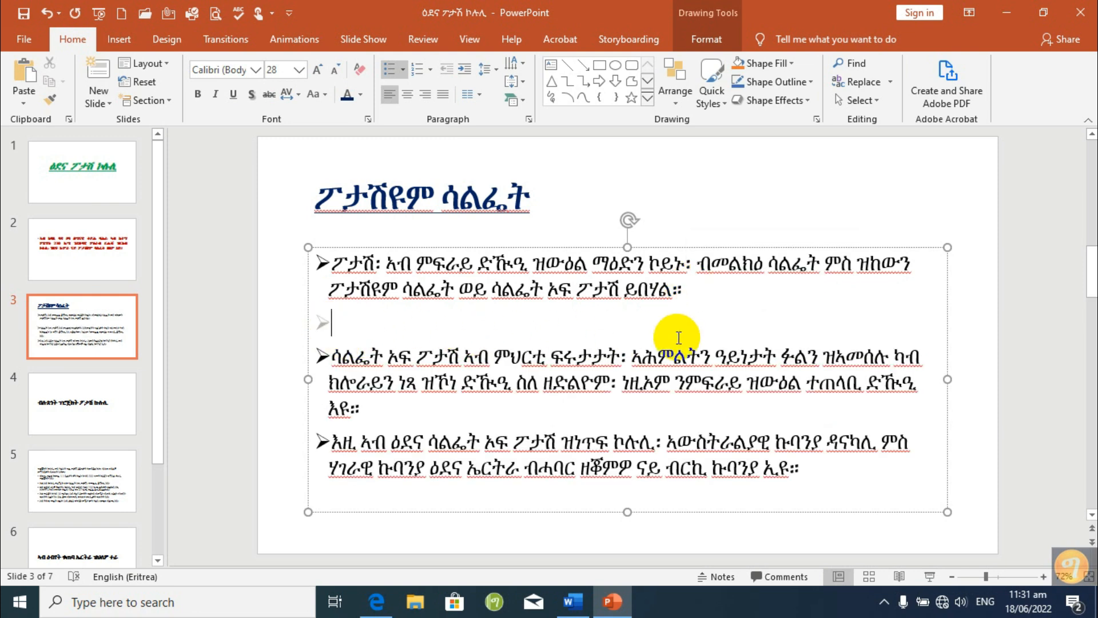
pyautogui.click(414, 409)
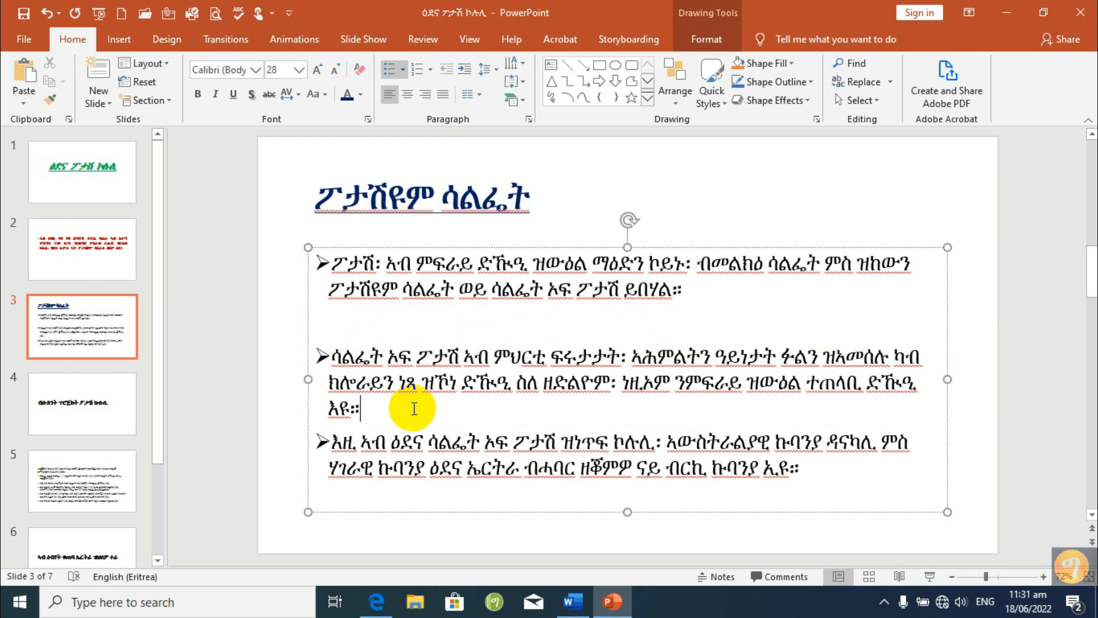
pyautogui.press('Return')
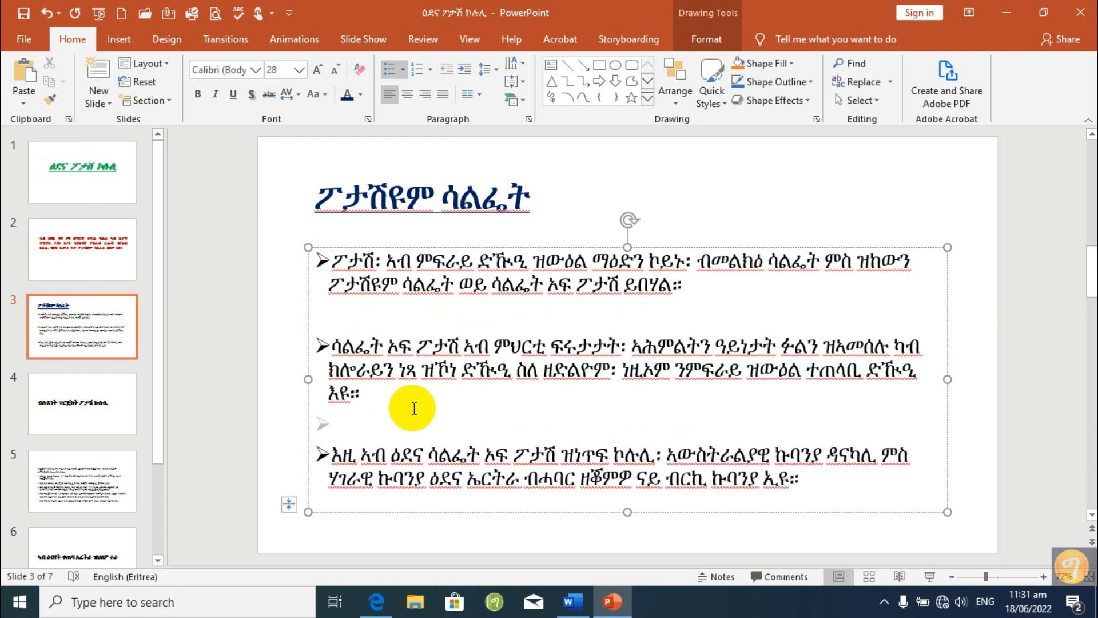
pyautogui.click(1012, 399)
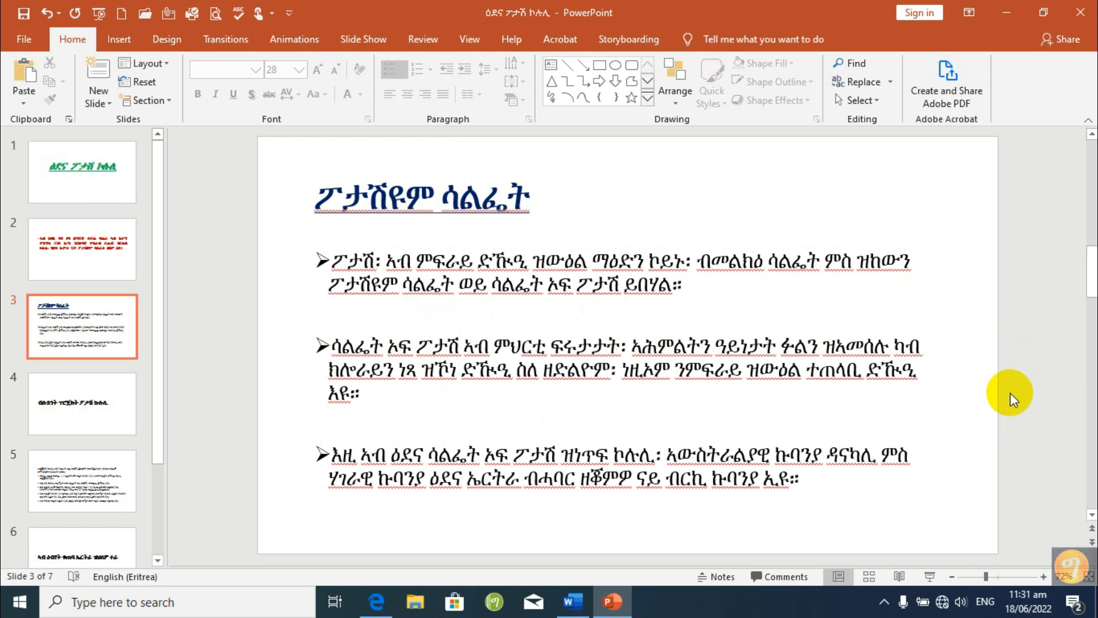
# - Remove the empty line below slide 3's first bullet point and insert it again
pyautogui.click(356, 314)
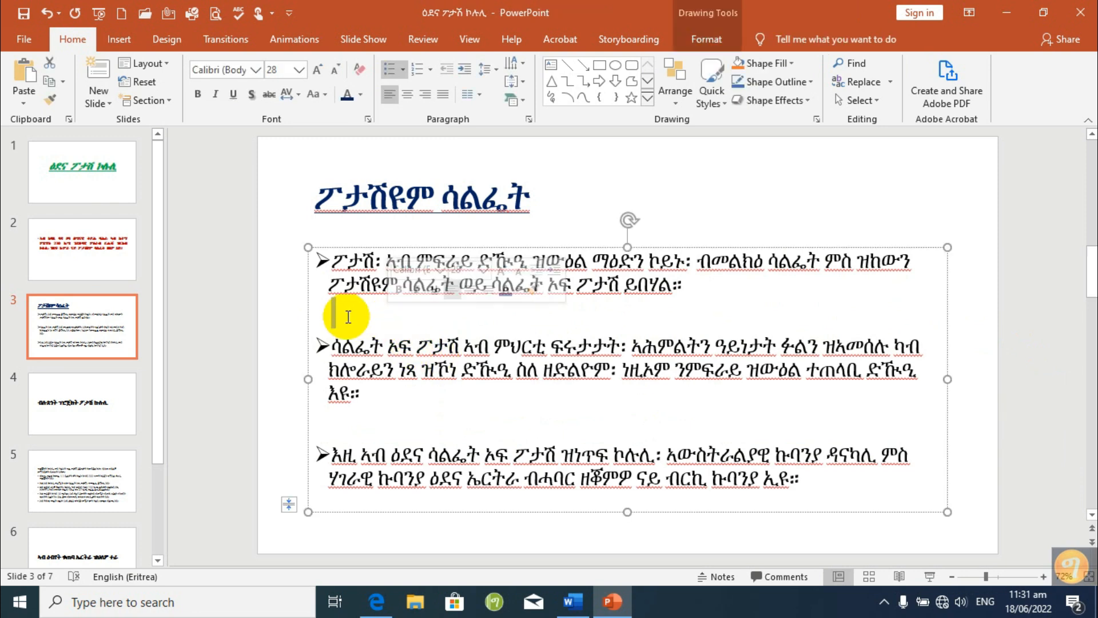
pyautogui.click(341, 316)
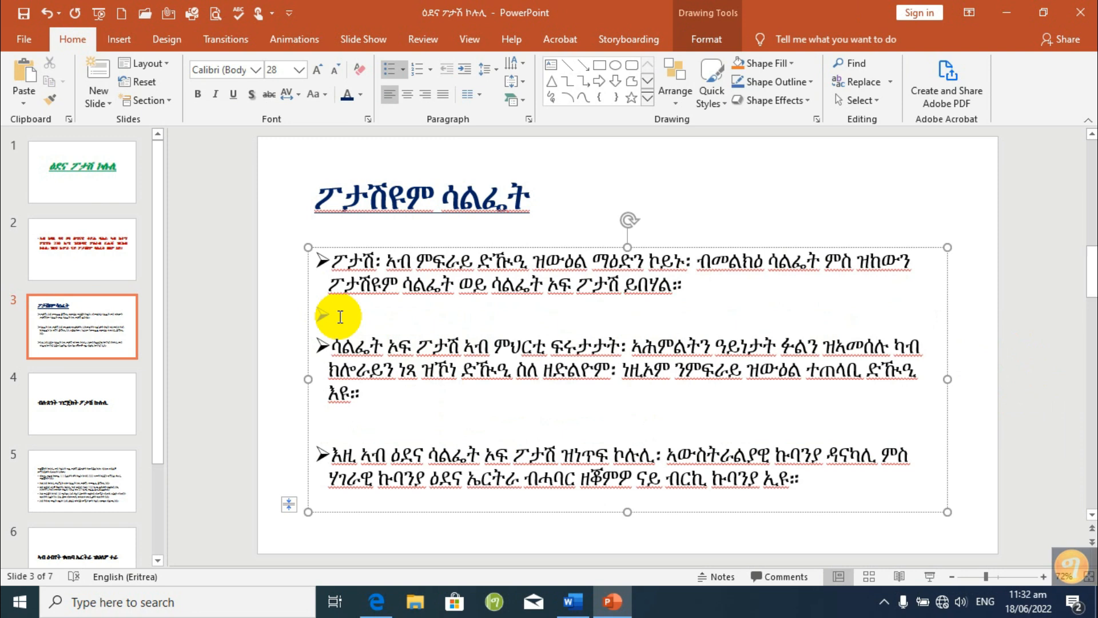
pyautogui.press('BackSpace')
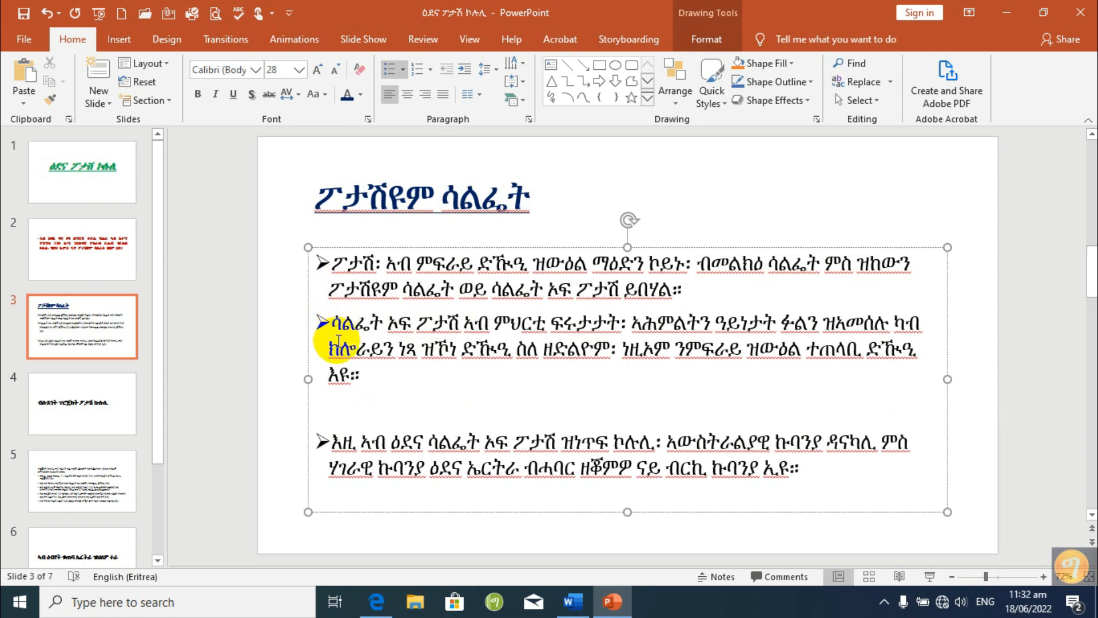
pyautogui.click(698, 292)
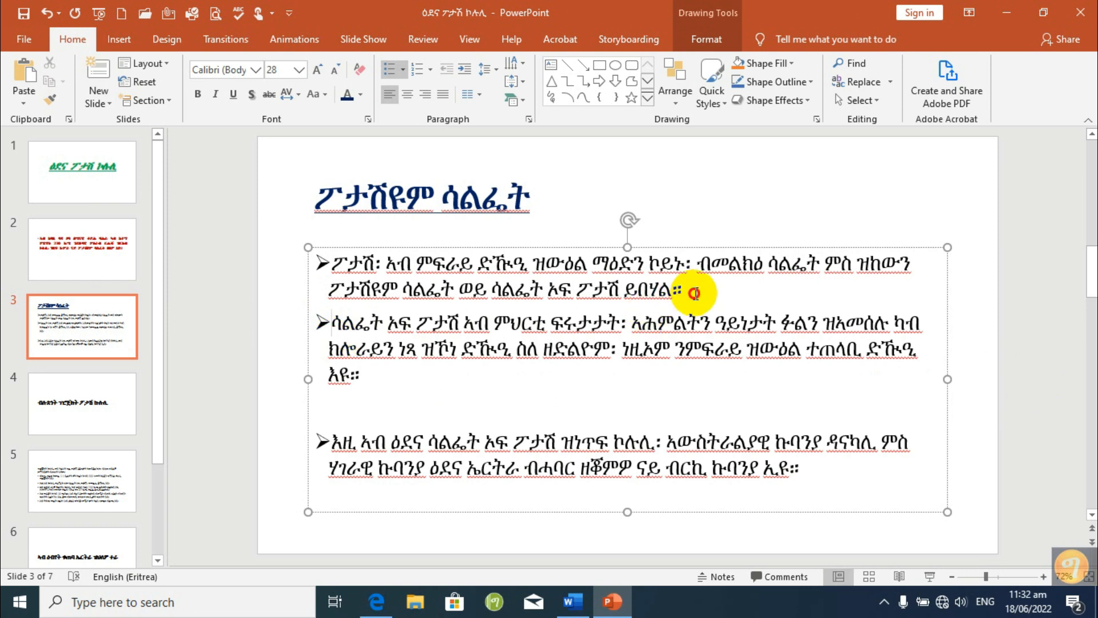
pyautogui.press('Return')
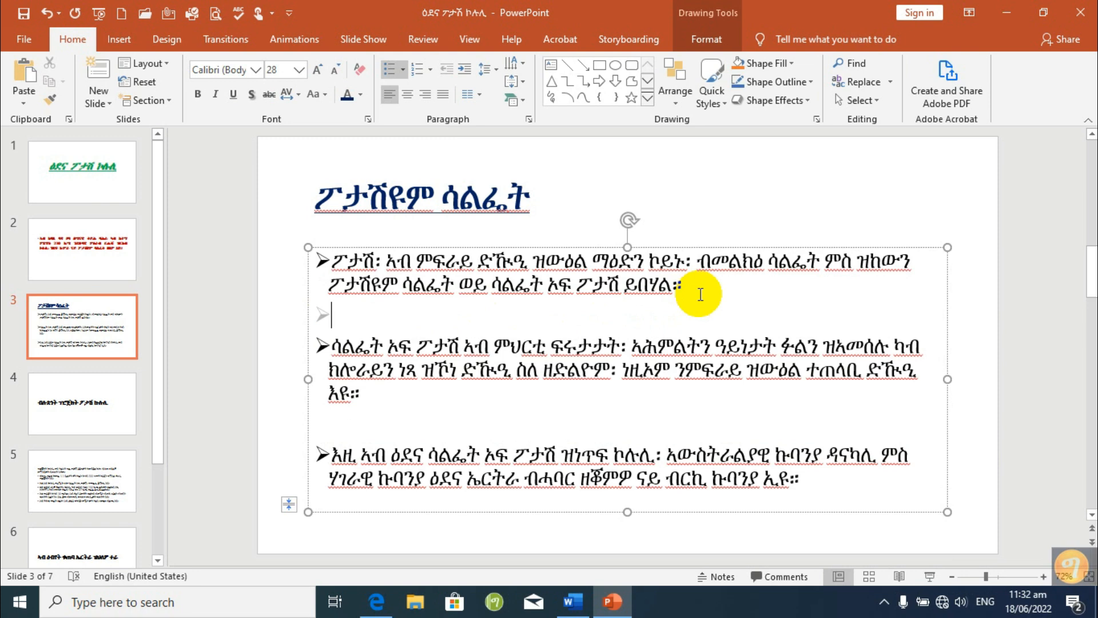
# - Deselect slide 3's content placeholder and save the presentation
pyautogui.click(235, 317)
pyautogui.click(23, 14)
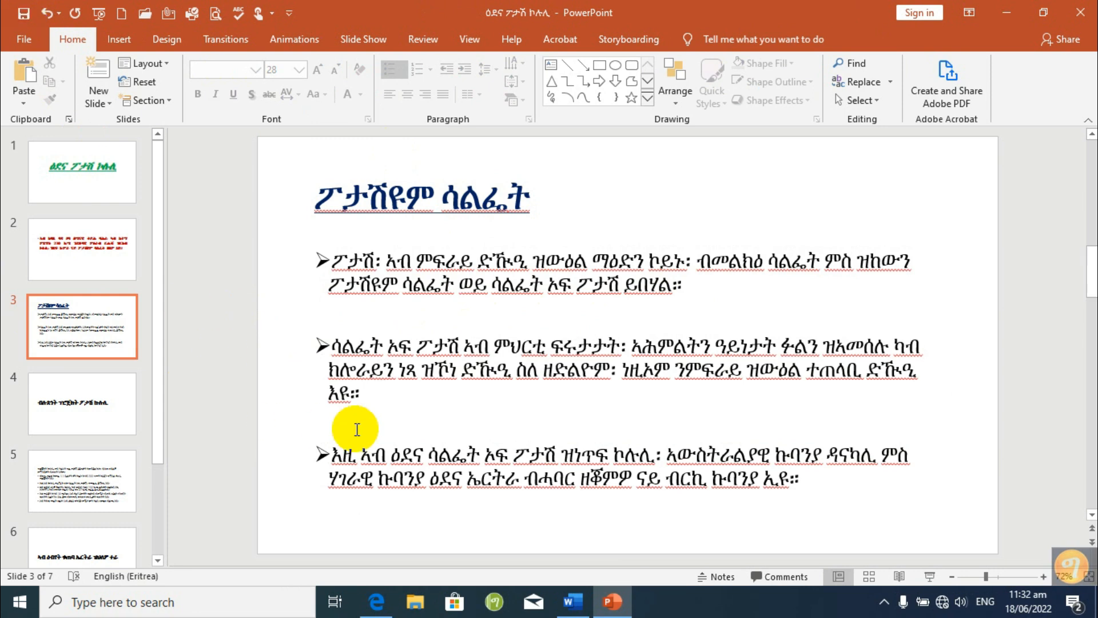
# - Select the full text of the first bullet point on slide 3
pyautogui.click(369, 286)
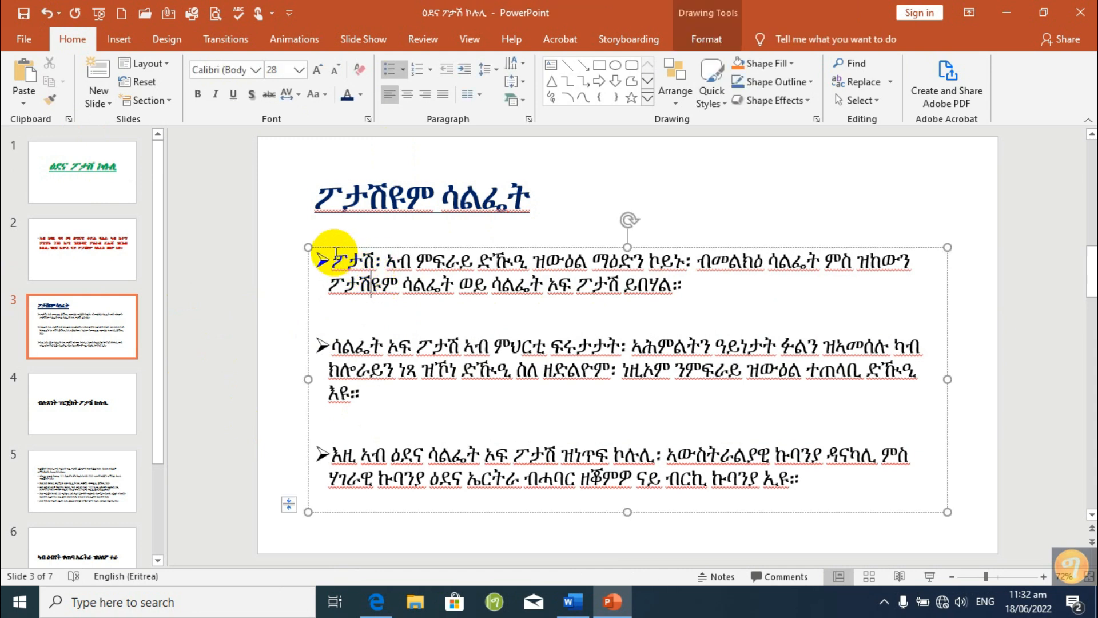
pyautogui.moveTo(689, 291); pyautogui.dragTo(330, 259)
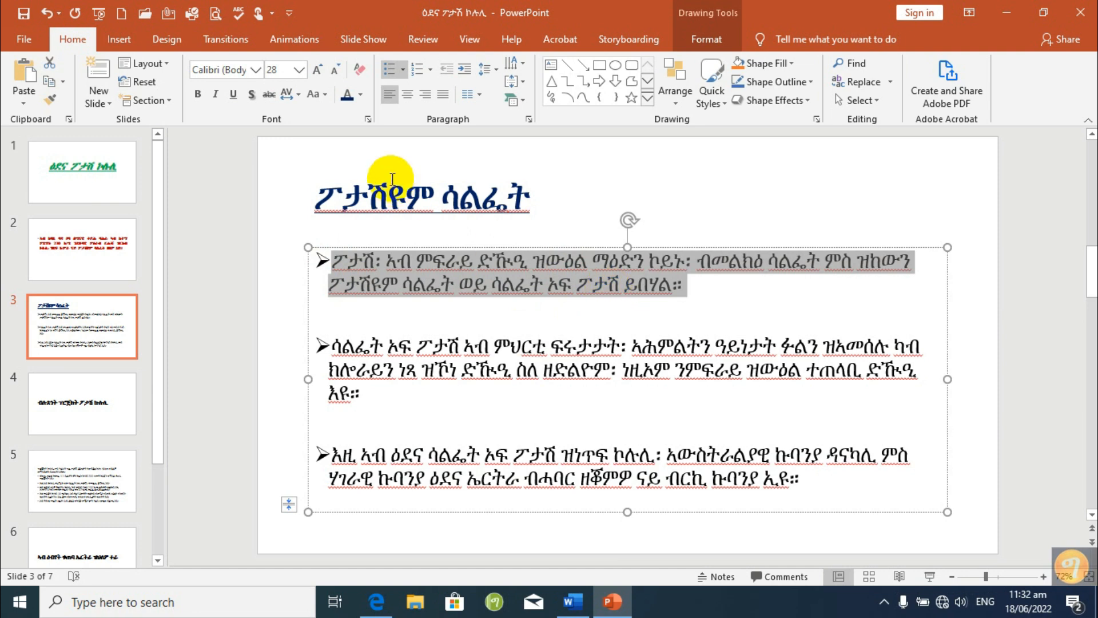
pyautogui.click(79, 38)
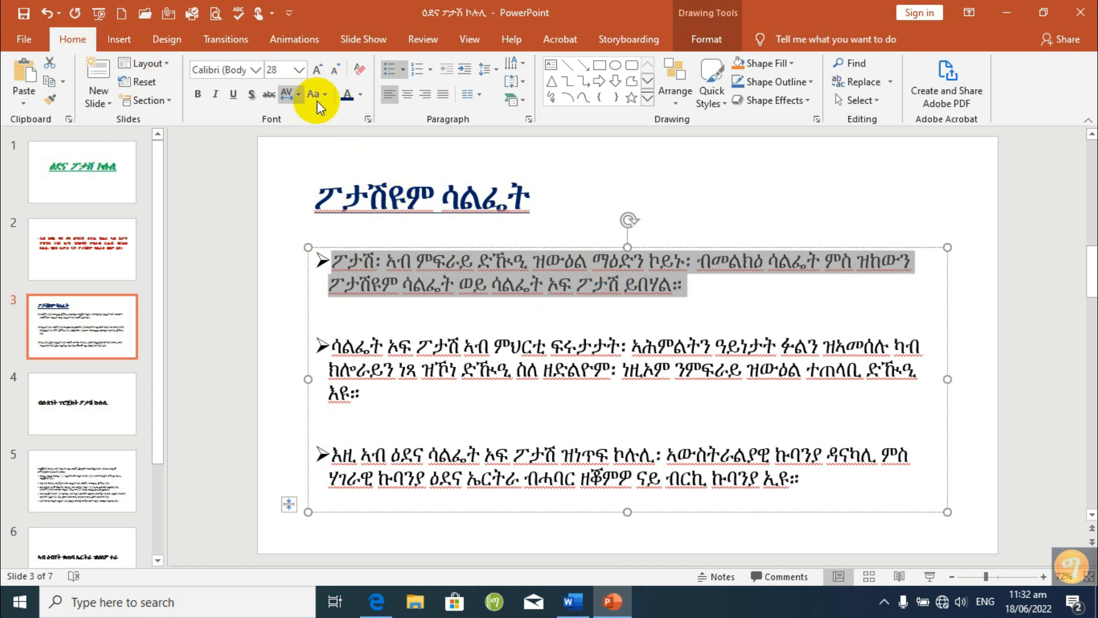
pyautogui.click(362, 94)
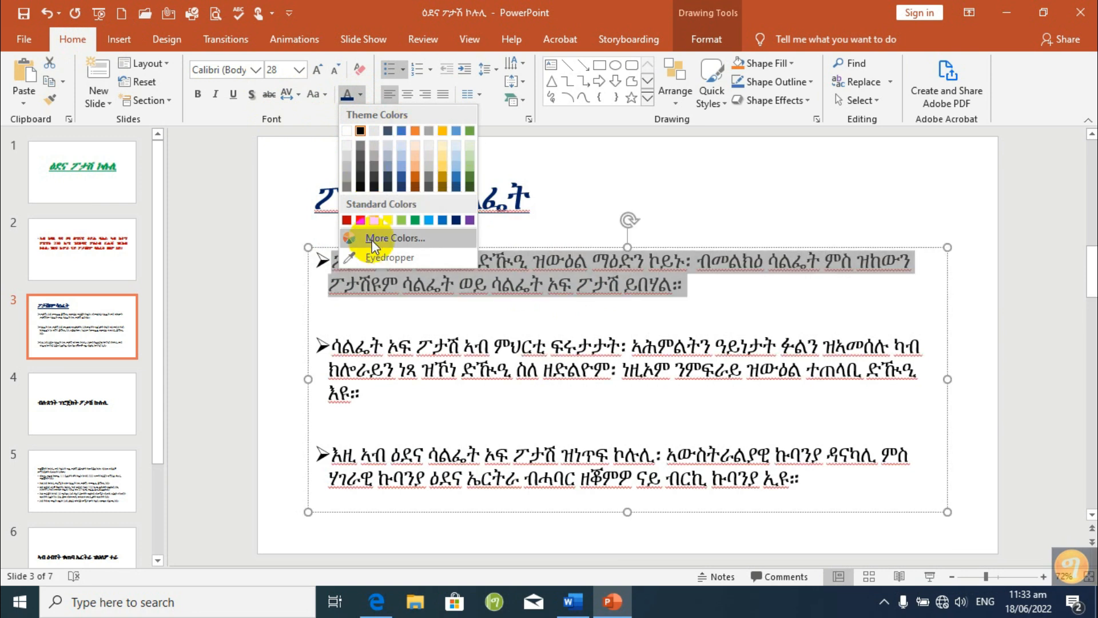
pyautogui.click(417, 239)
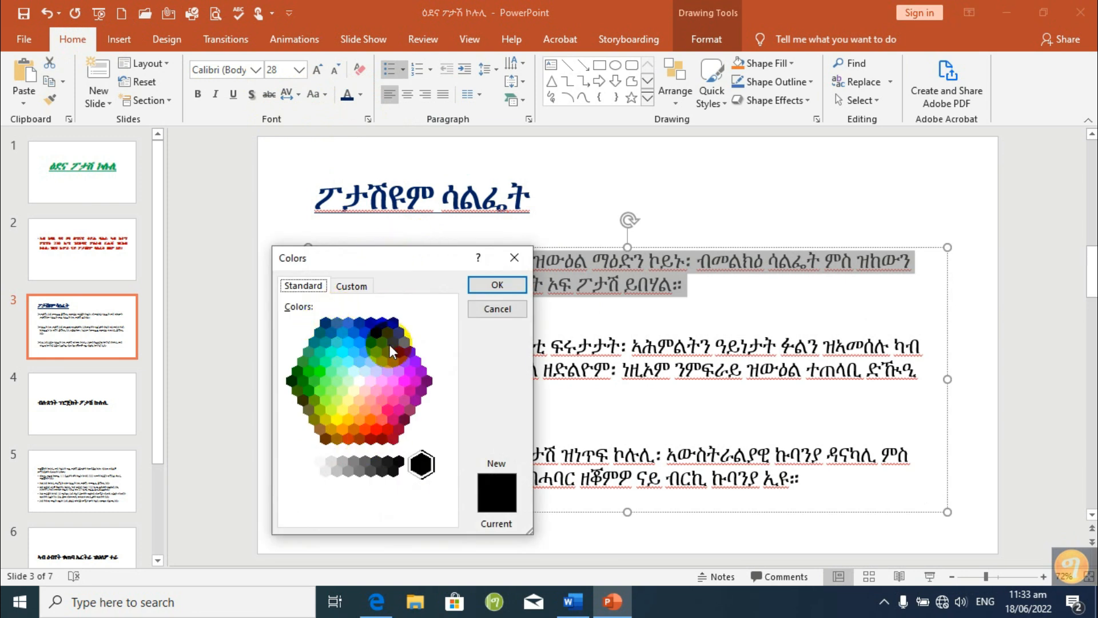
pyautogui.click(356, 286)
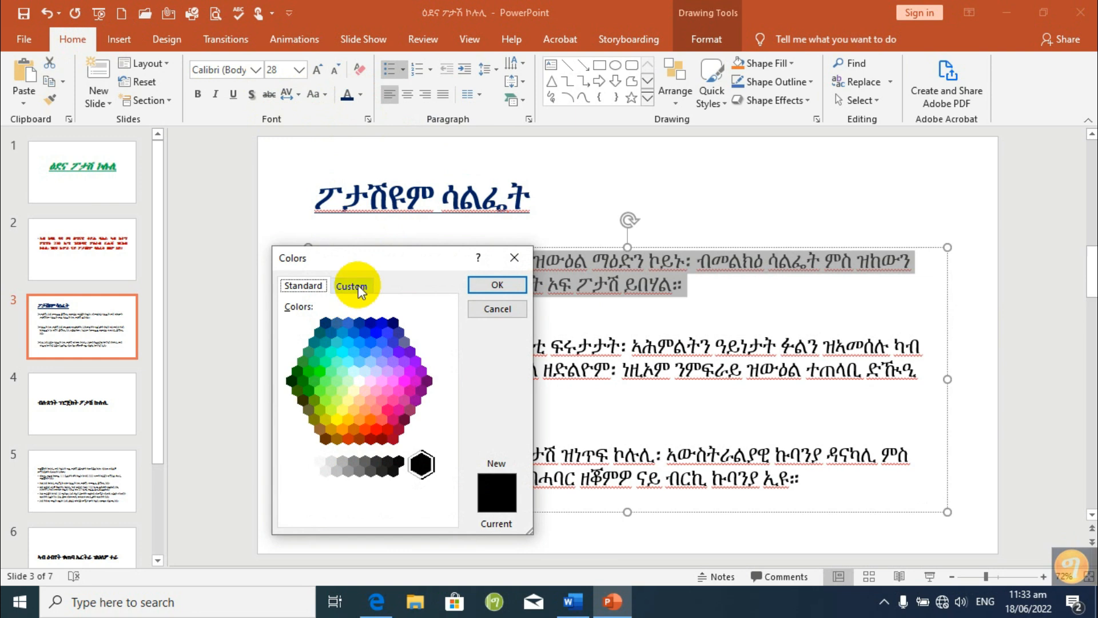
pyautogui.click(335, 379)
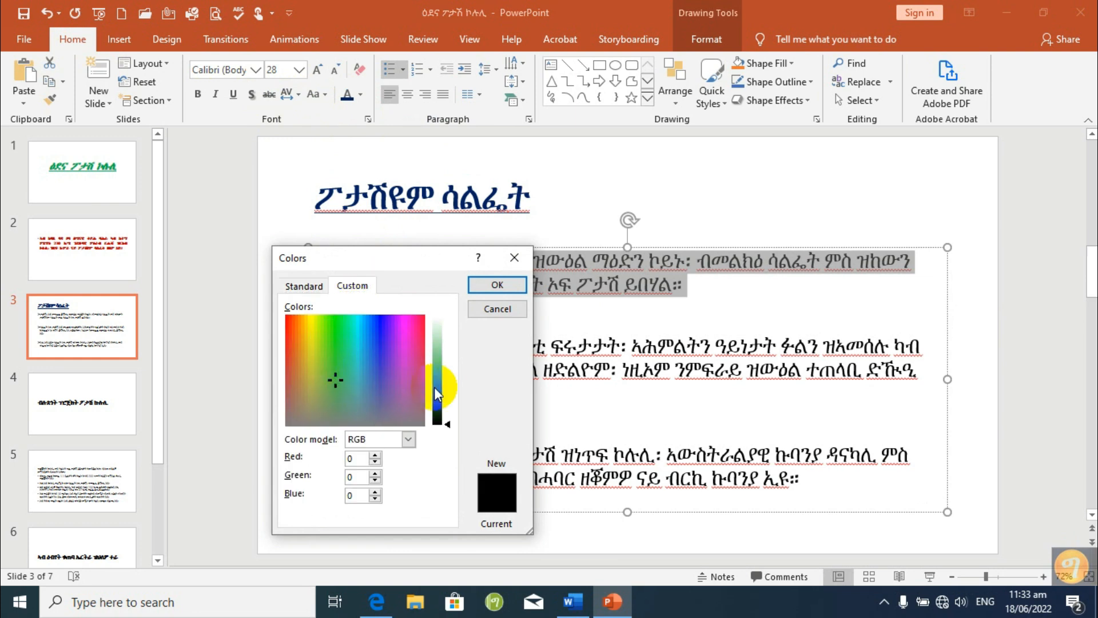
pyautogui.press('Escape')
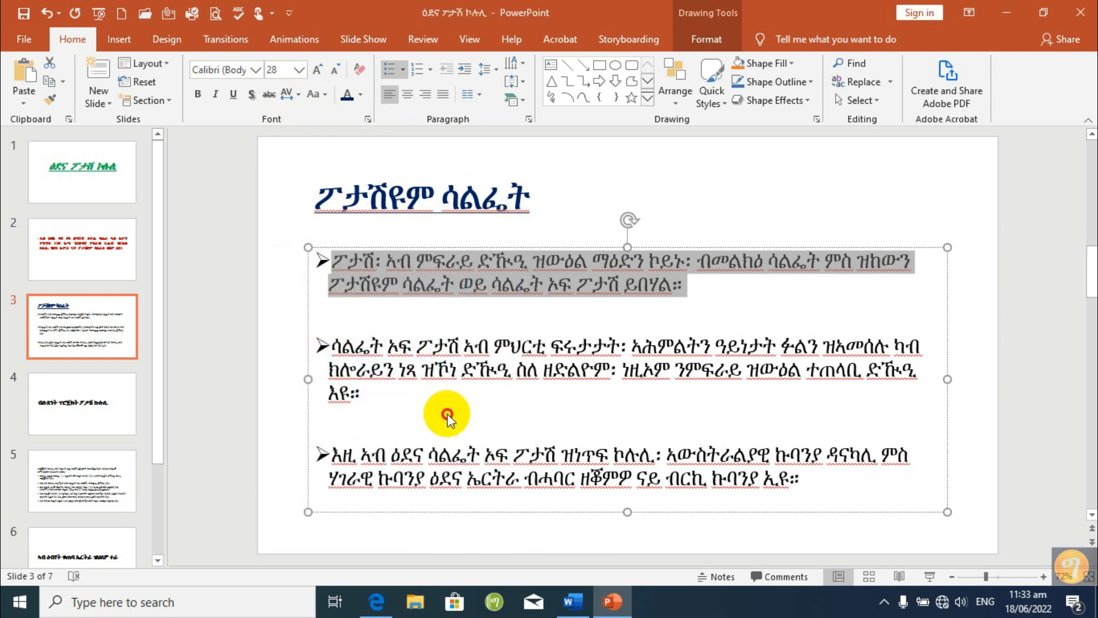
# - Try a custom blue-violet font color, RGB 56, 12, 218, for the first bullet point on slide 3
pyautogui.click(360, 94)
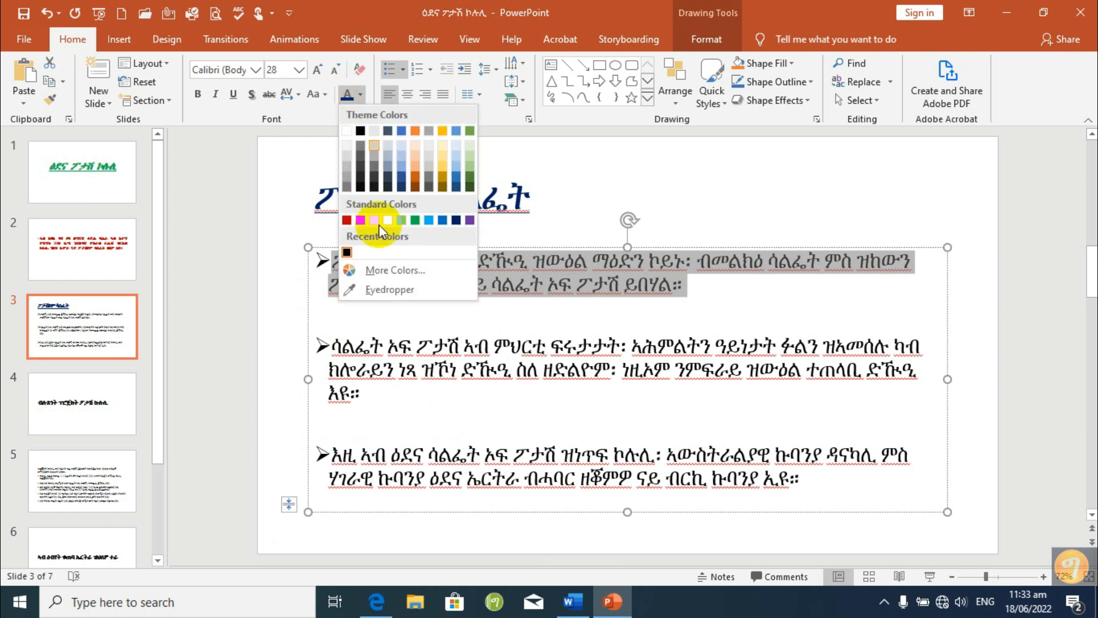
pyautogui.click(382, 270)
pyautogui.click(351, 286)
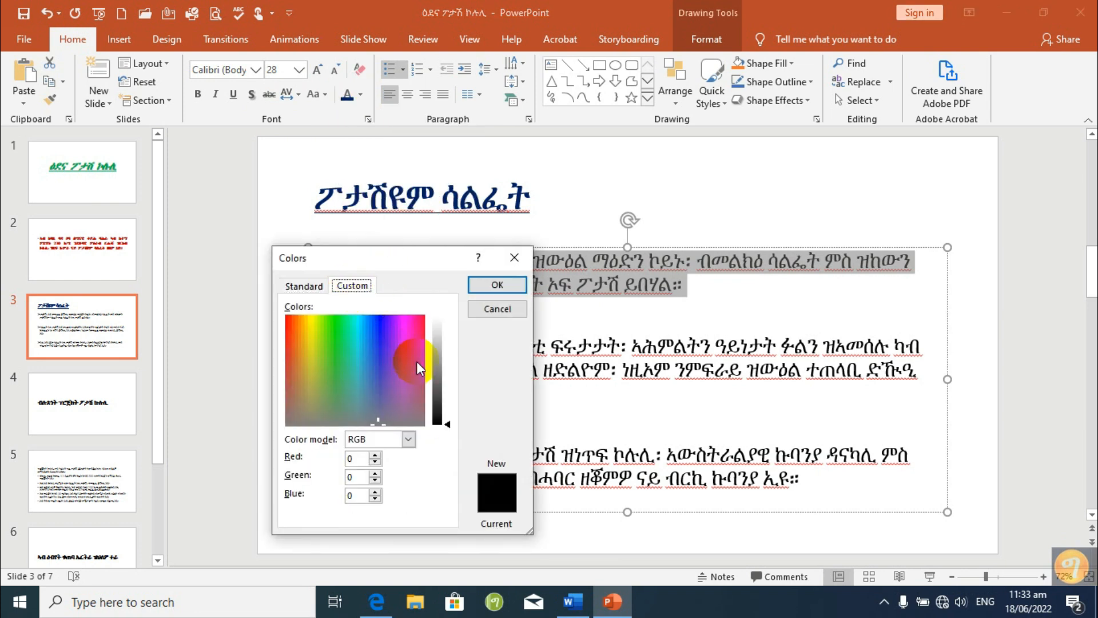
pyautogui.moveTo(450, 423); pyautogui.dragTo(448, 368)
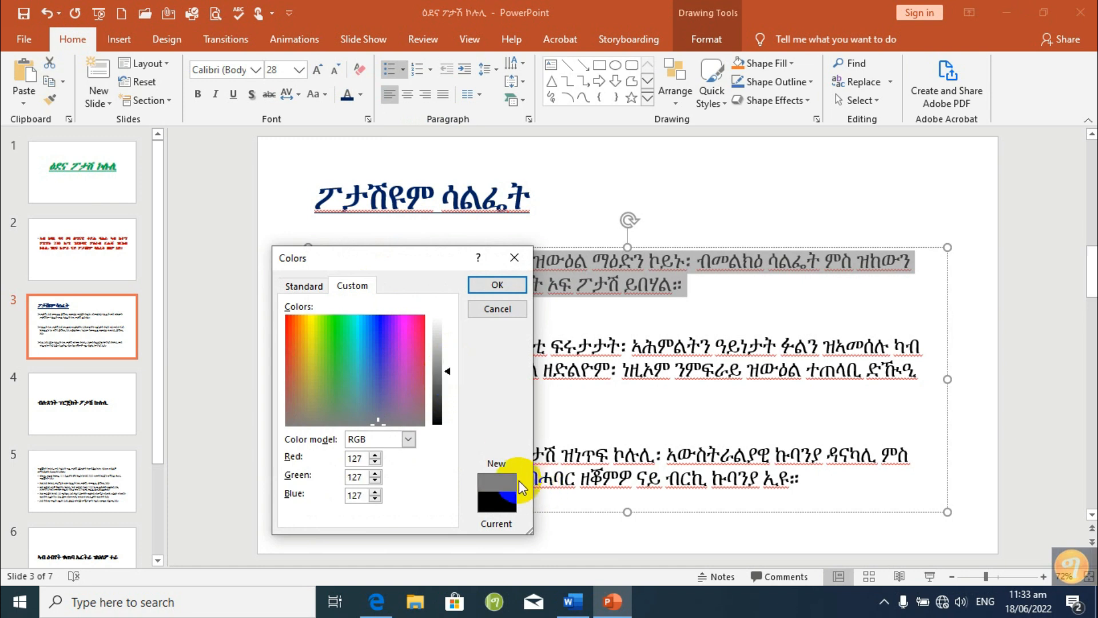
pyautogui.click(383, 325)
pyautogui.moveTo(450, 369)
pyautogui.mouseDown()
pyautogui.moveTo(448, 350)
pyautogui.moveTo(449, 401)
pyautogui.moveTo(449, 376)
pyautogui.mouseUp()
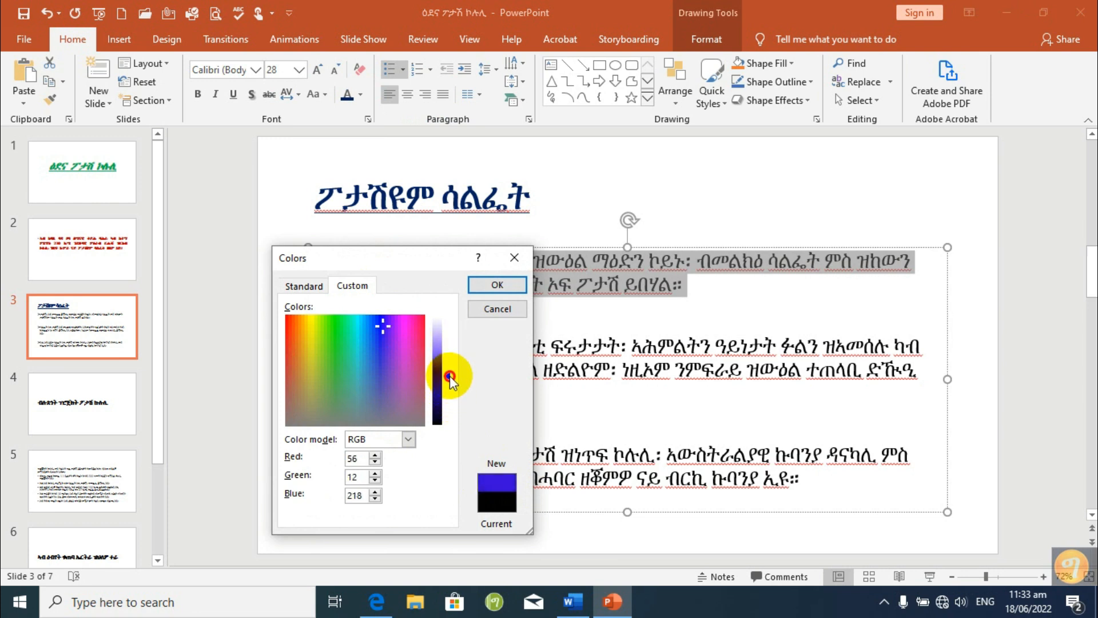
# - Color slide 3's first bullet point pinkish red from the standard color palette and deselect the text
pyautogui.click(312, 286)
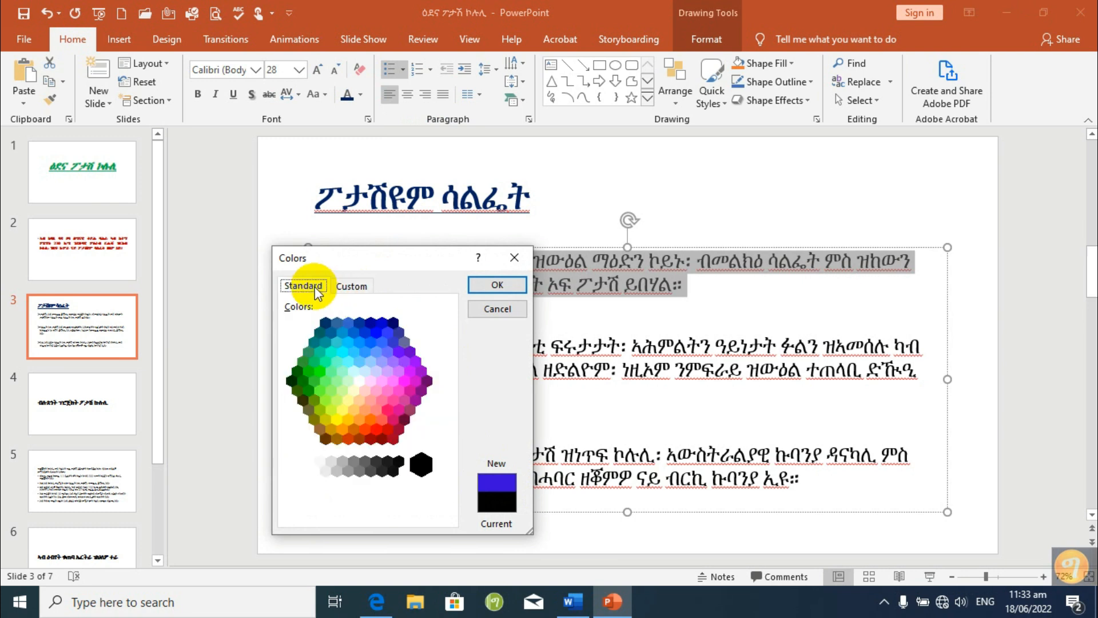
pyautogui.click(334, 333)
pyautogui.click(378, 334)
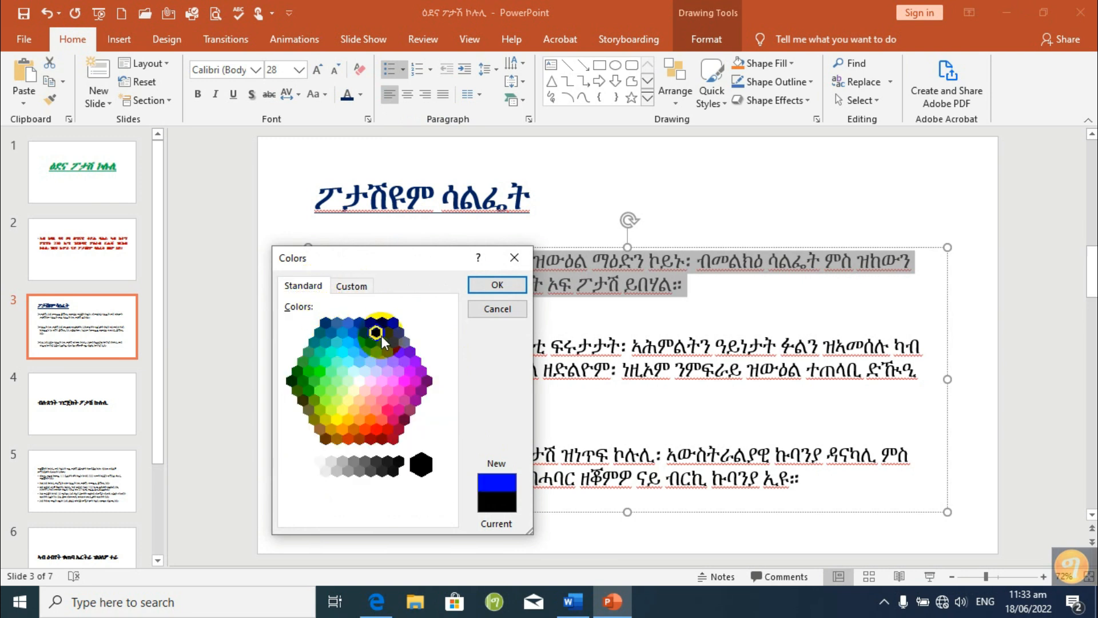
pyautogui.click(396, 350)
pyautogui.click(387, 409)
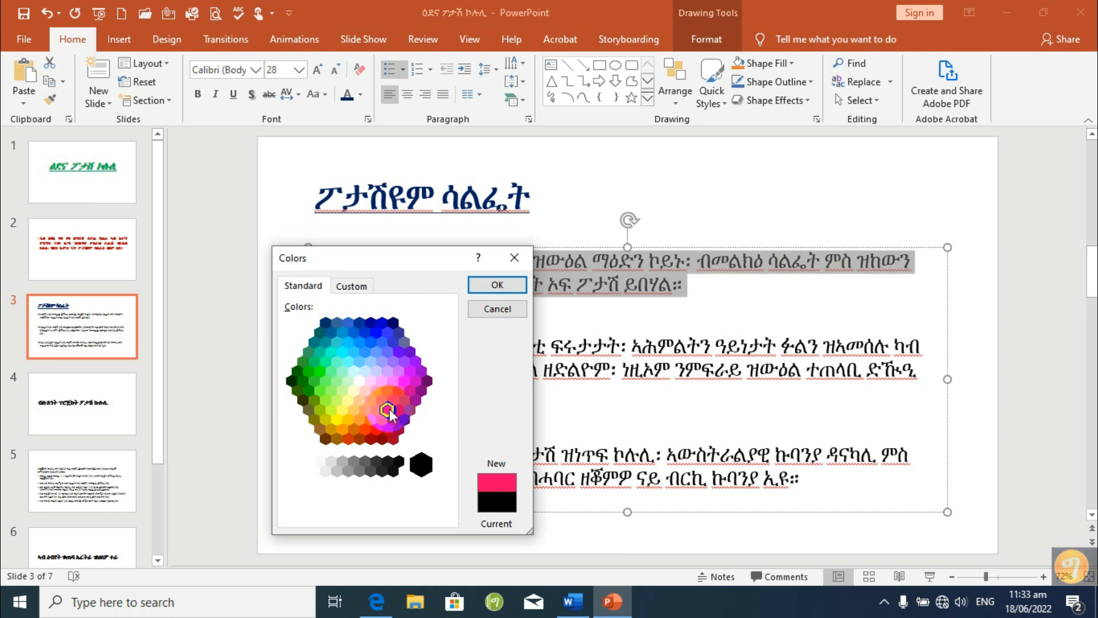
pyautogui.click(495, 292)
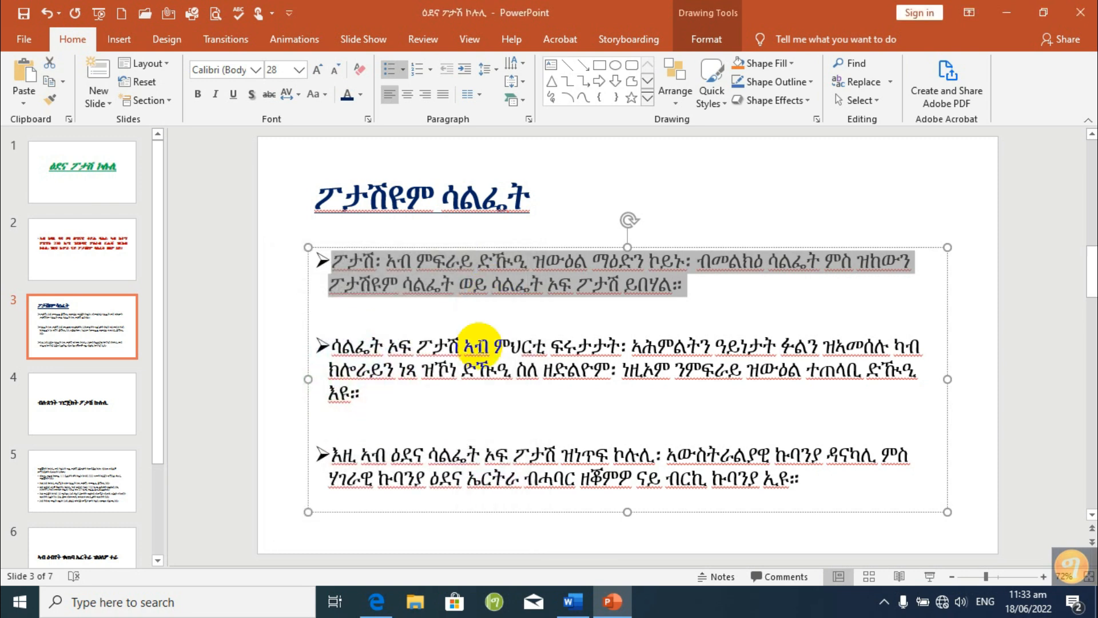
pyautogui.click(708, 291)
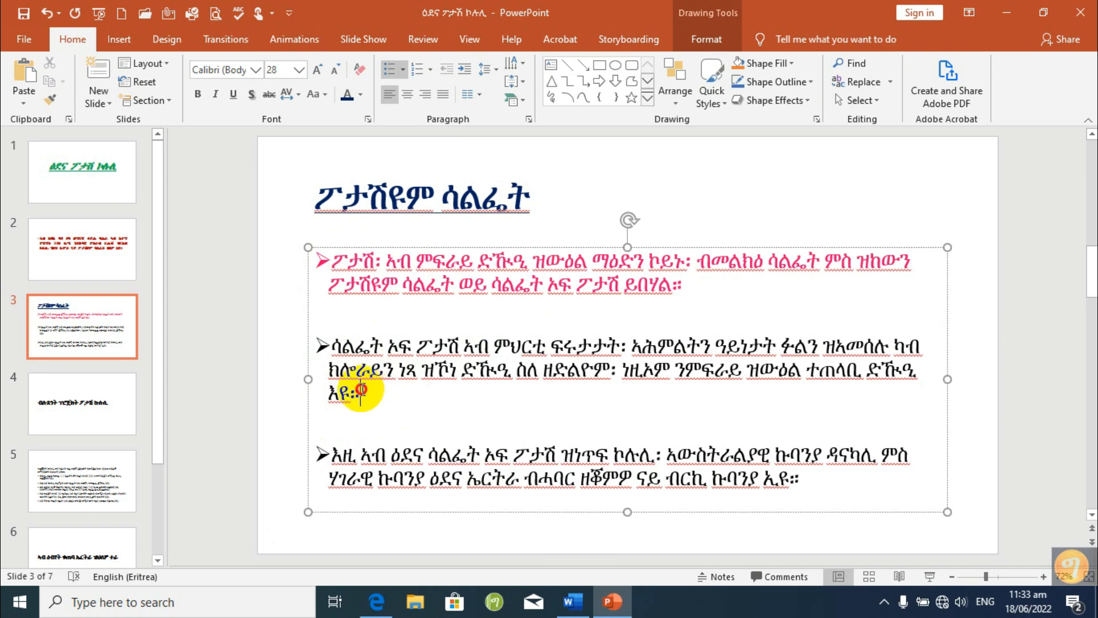
# - Give slide 3's second bullet point a custom dark green font color, RGB 13, 103, 28, and deselect it
pyautogui.tripleClick(333, 350)
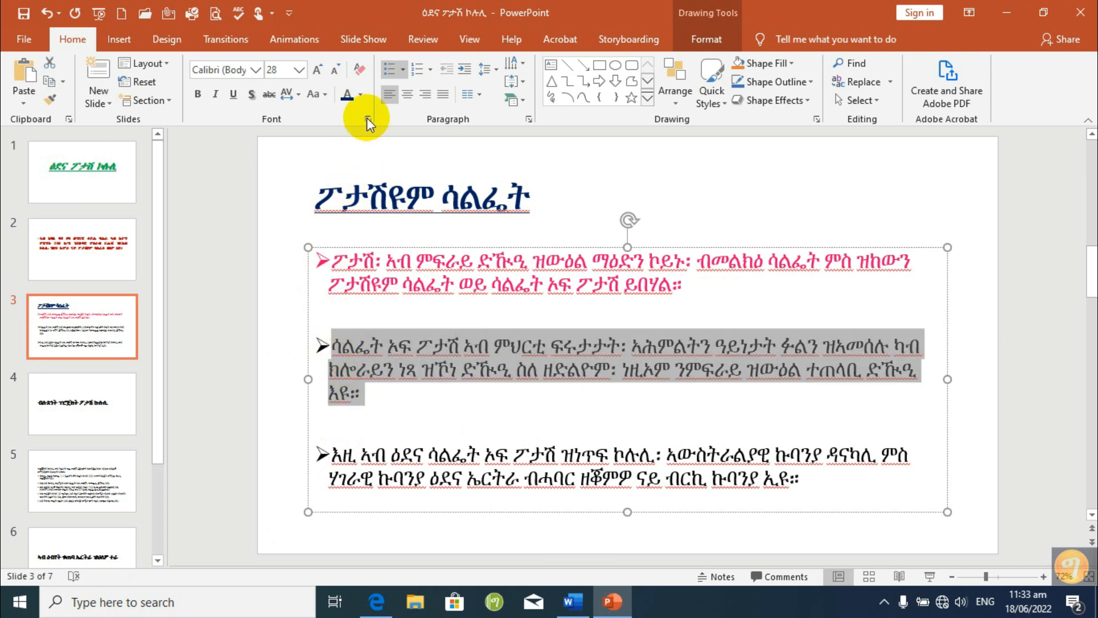
pyautogui.click(362, 95)
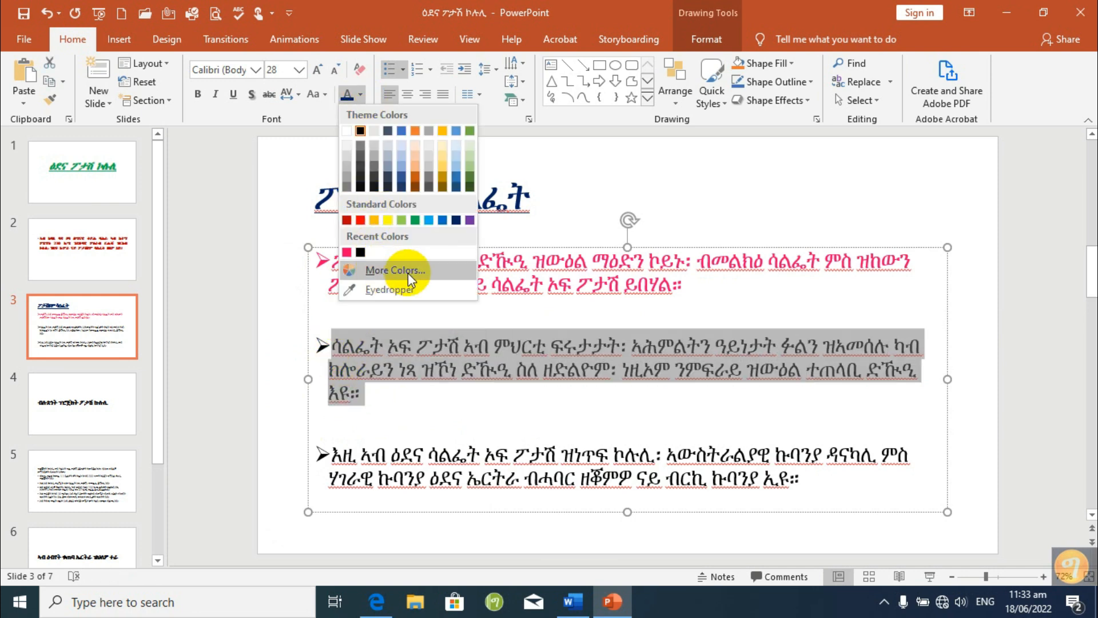
pyautogui.click(407, 273)
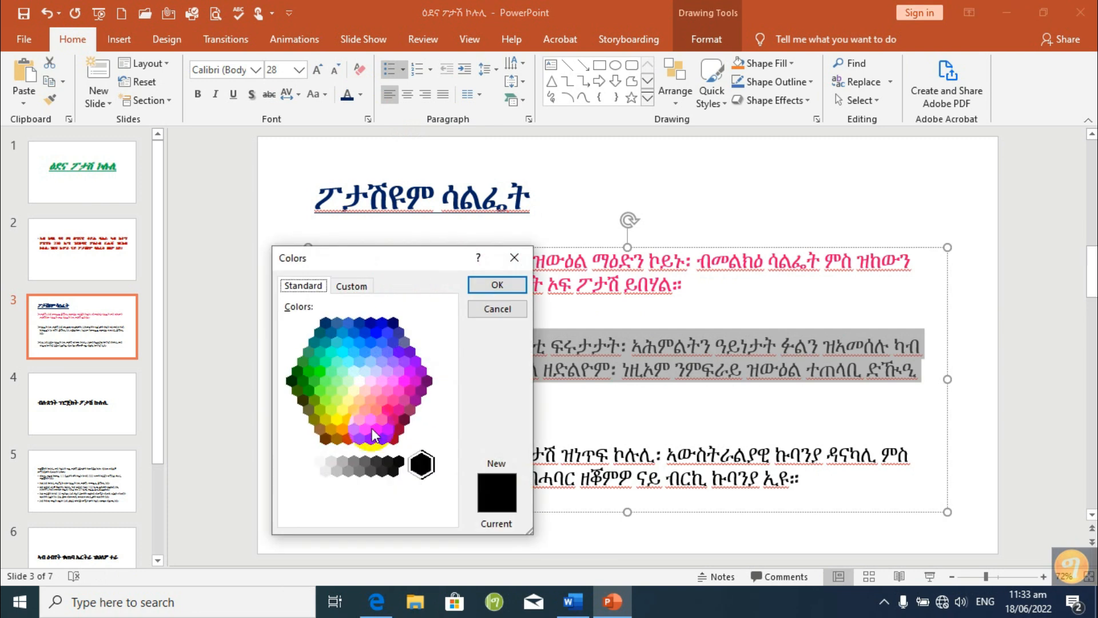
pyautogui.click(375, 429)
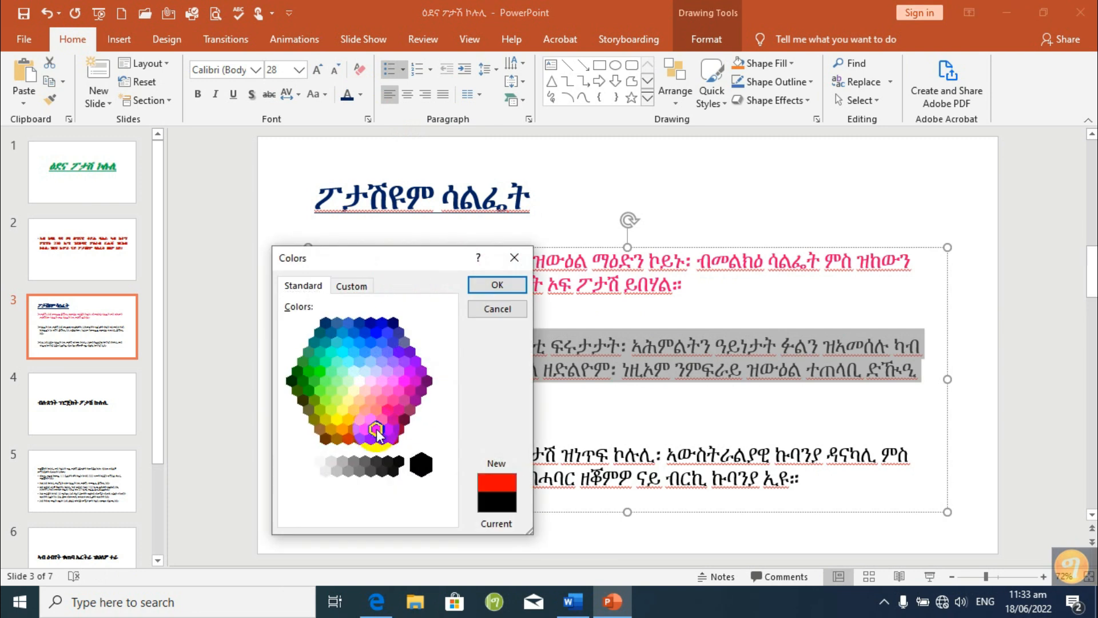
pyautogui.click(351, 286)
pyautogui.click(336, 339)
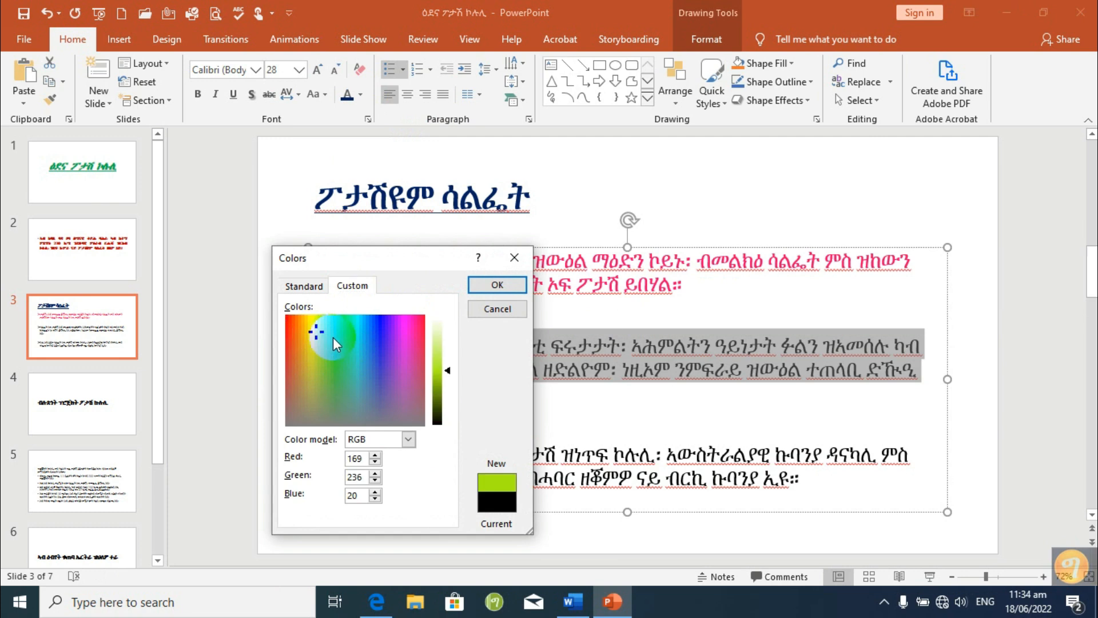
pyautogui.moveTo(446, 369); pyautogui.dragTo(449, 401)
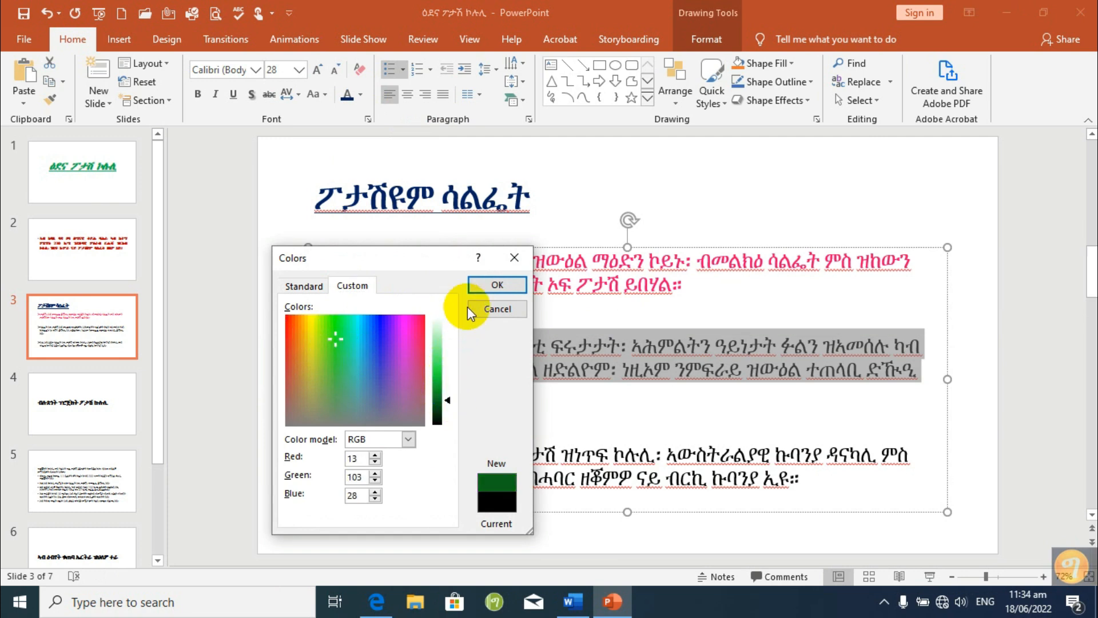
pyautogui.click(489, 289)
pyautogui.click(400, 400)
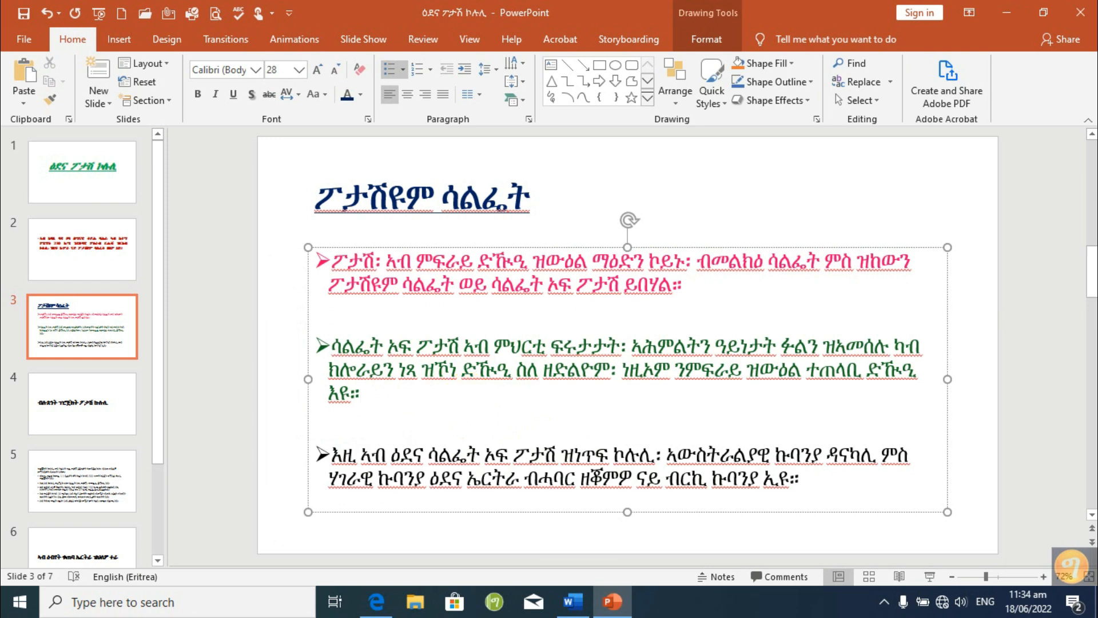
pyautogui.click(699, 276)
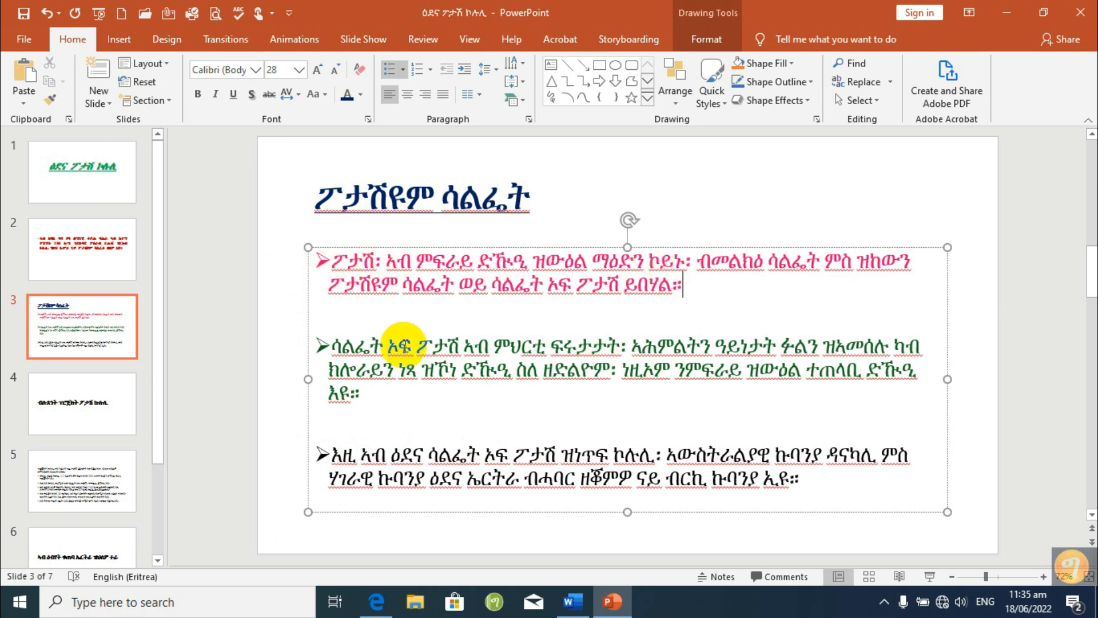
# - Select the whole content placeholder on slide 5
pyautogui.click(72, 474)
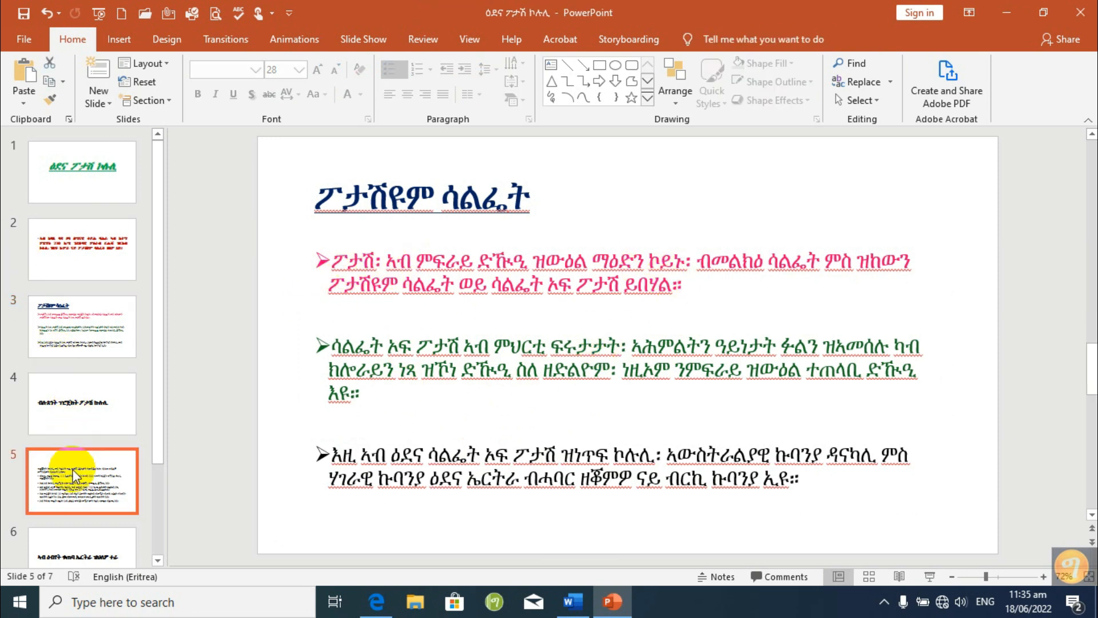
pyautogui.click(433, 312)
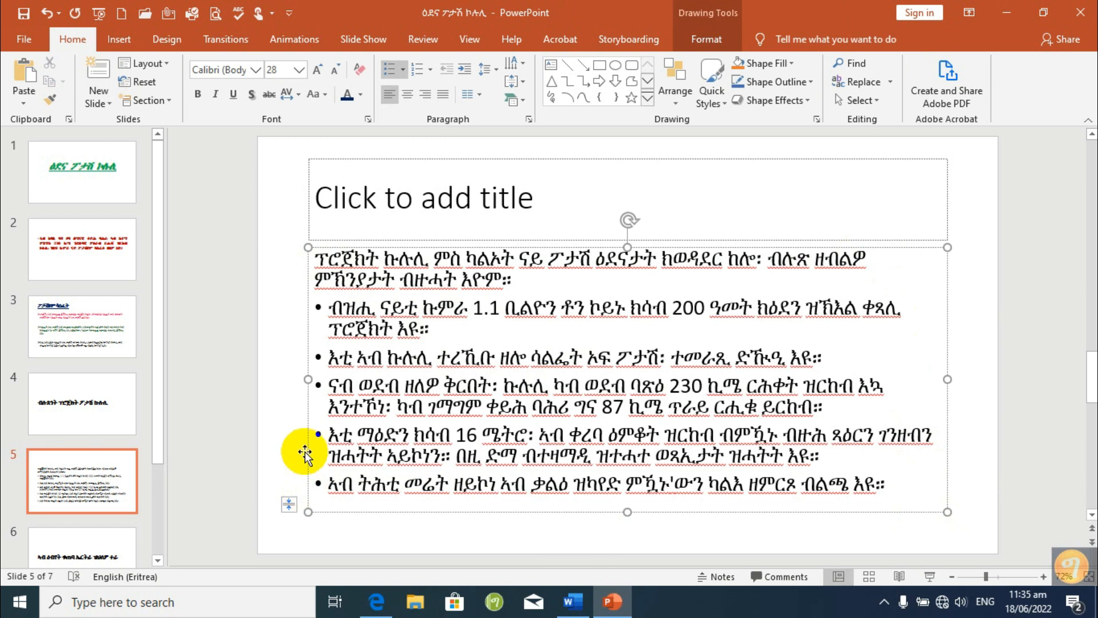
pyautogui.click(370, 511)
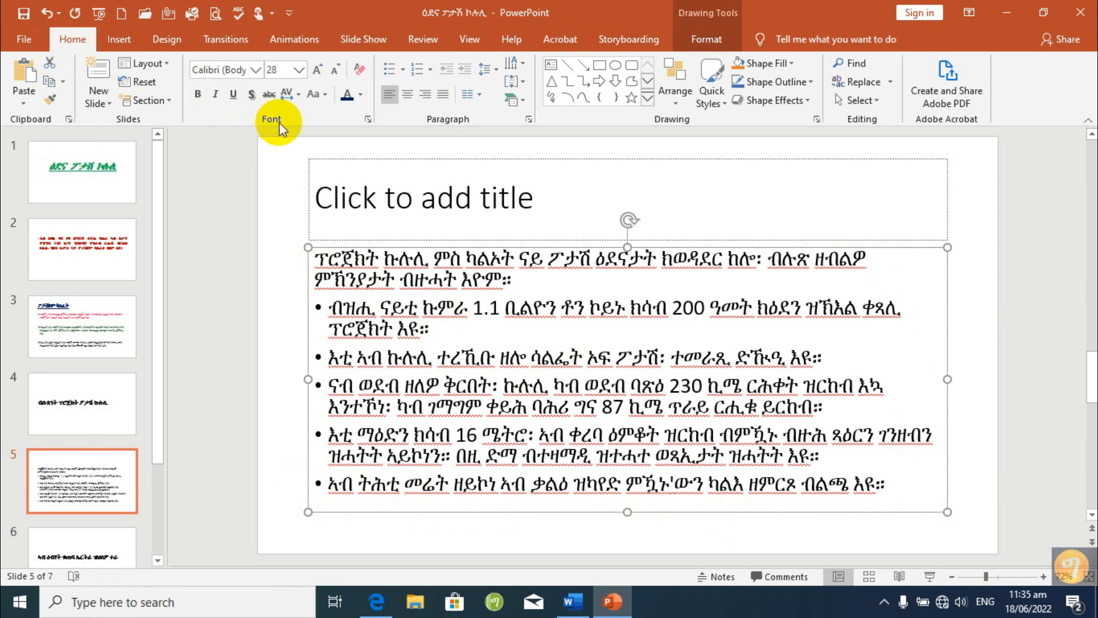
# - Set the Latin text font of slide 5's content text to Geez WashRa in the font settings
pyautogui.click(368, 120)
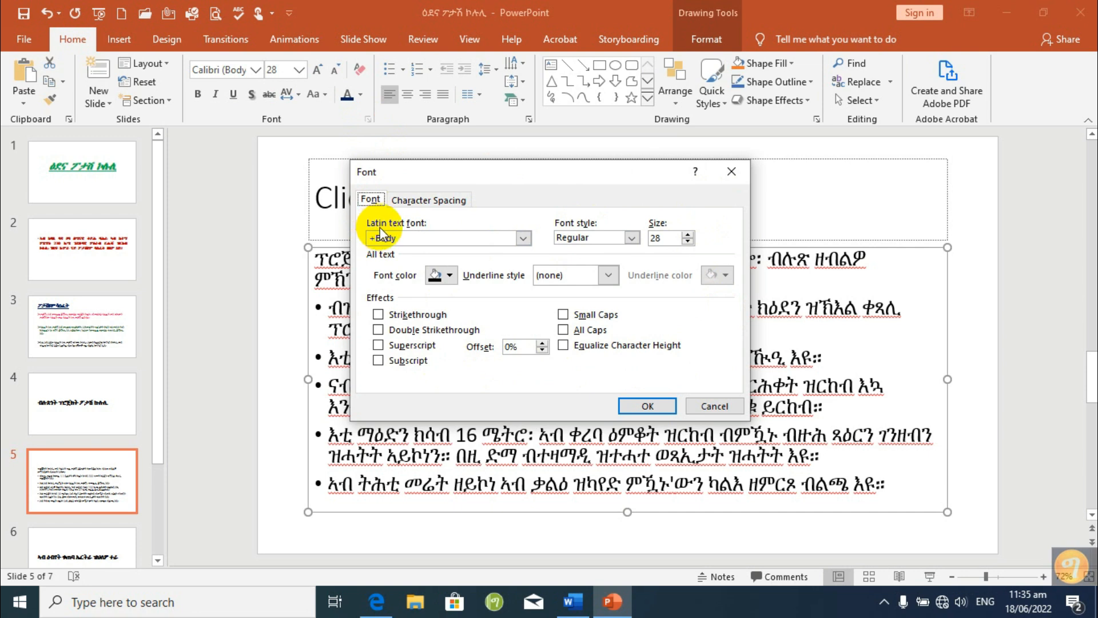
pyautogui.click(521, 239)
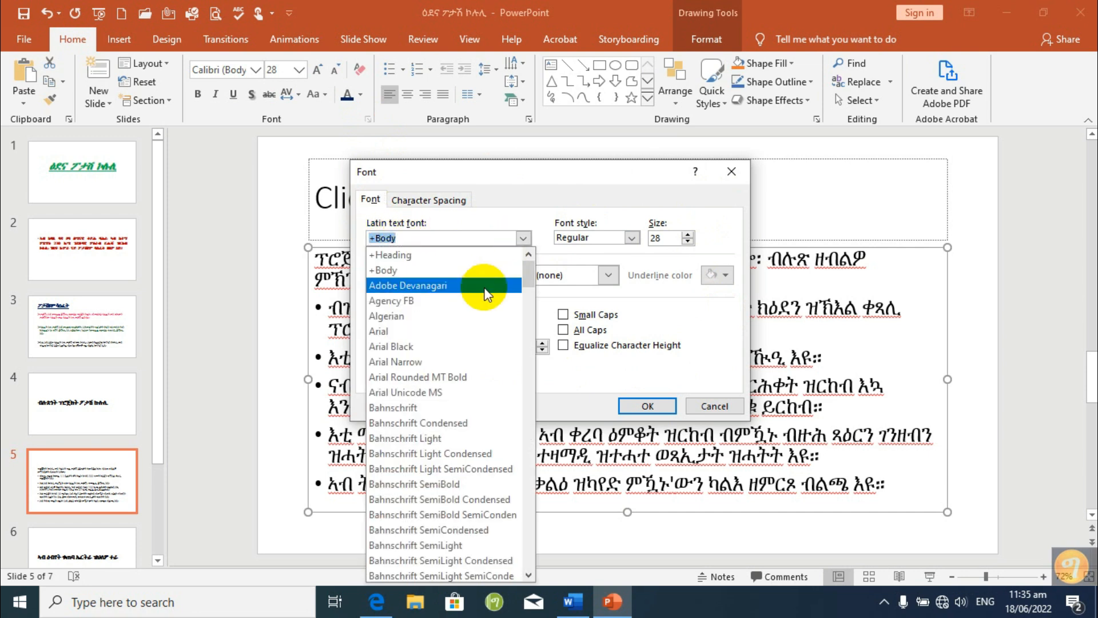
pyautogui.click(478, 331)
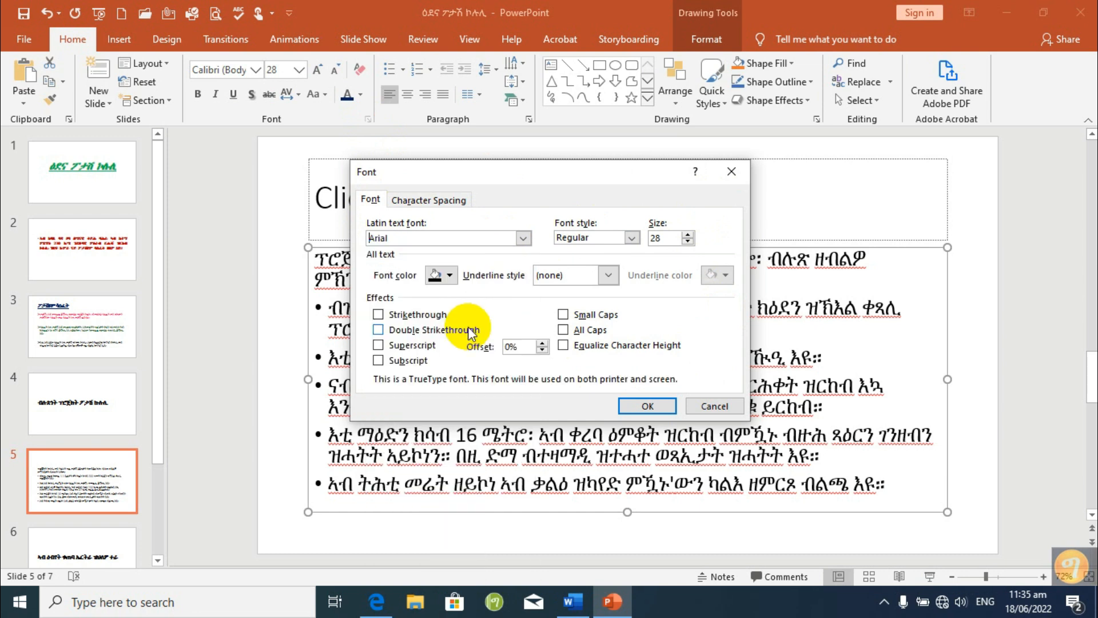
pyautogui.click(523, 239)
pyautogui.moveTo(524, 270); pyautogui.dragTo(529, 380)
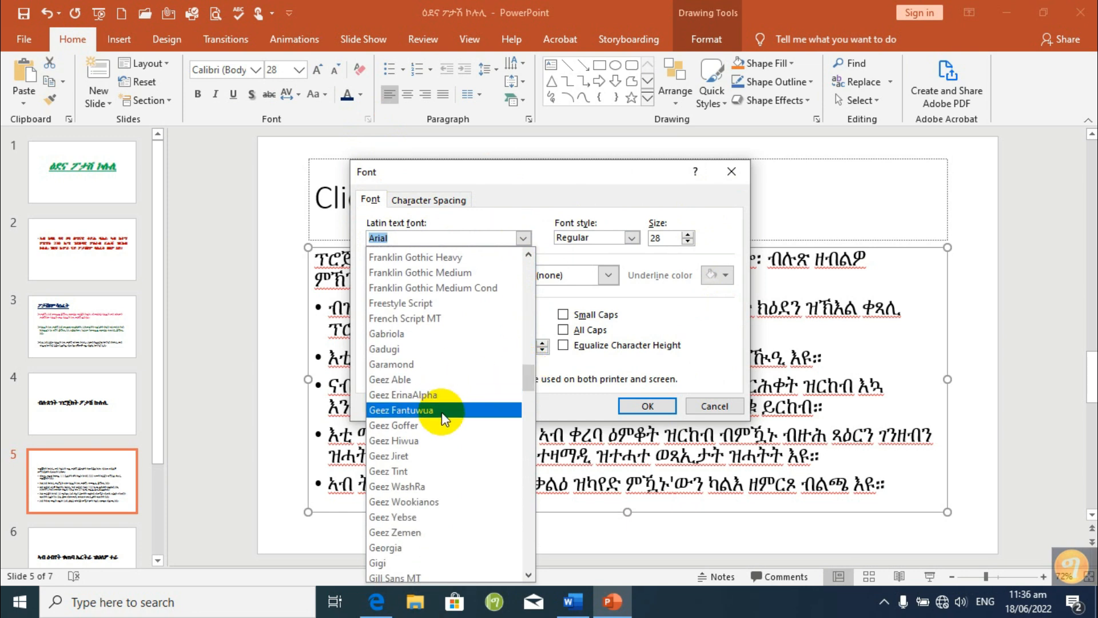
pyautogui.click(436, 484)
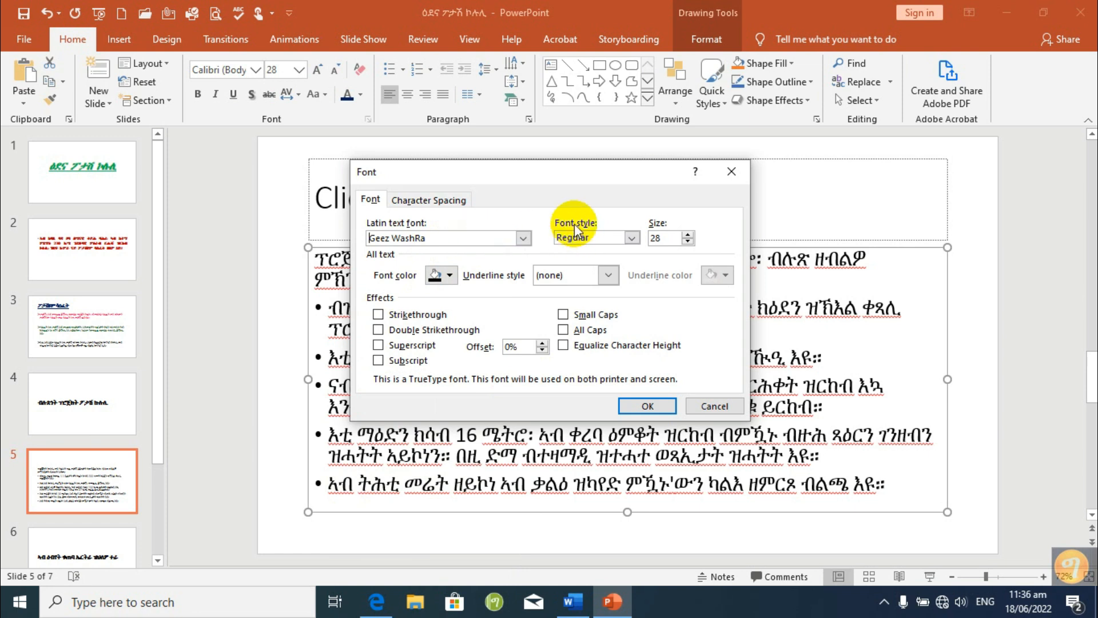
# - Format slide 5's content text as Italic, size 29, in a darker blue theme color
pyautogui.click(632, 238)
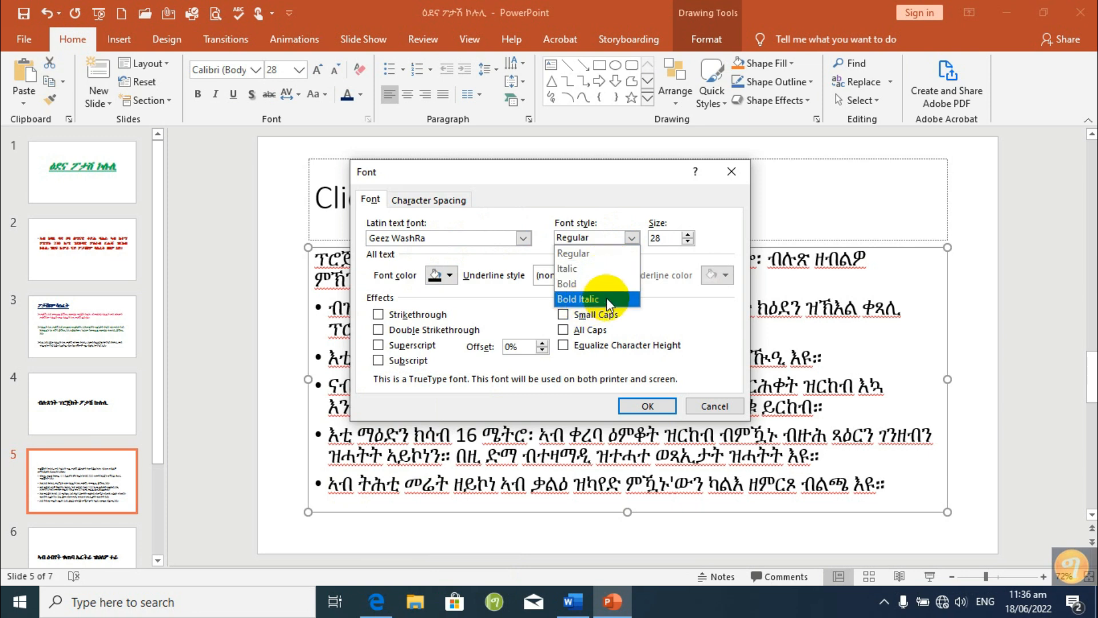
pyautogui.click(572, 268)
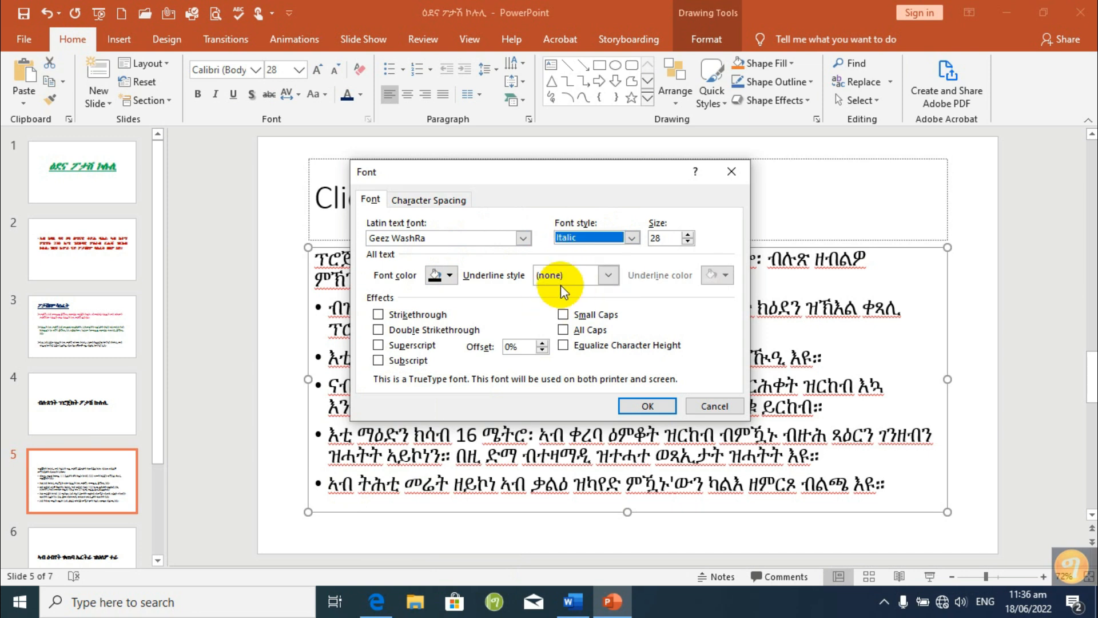
pyautogui.click(669, 237)
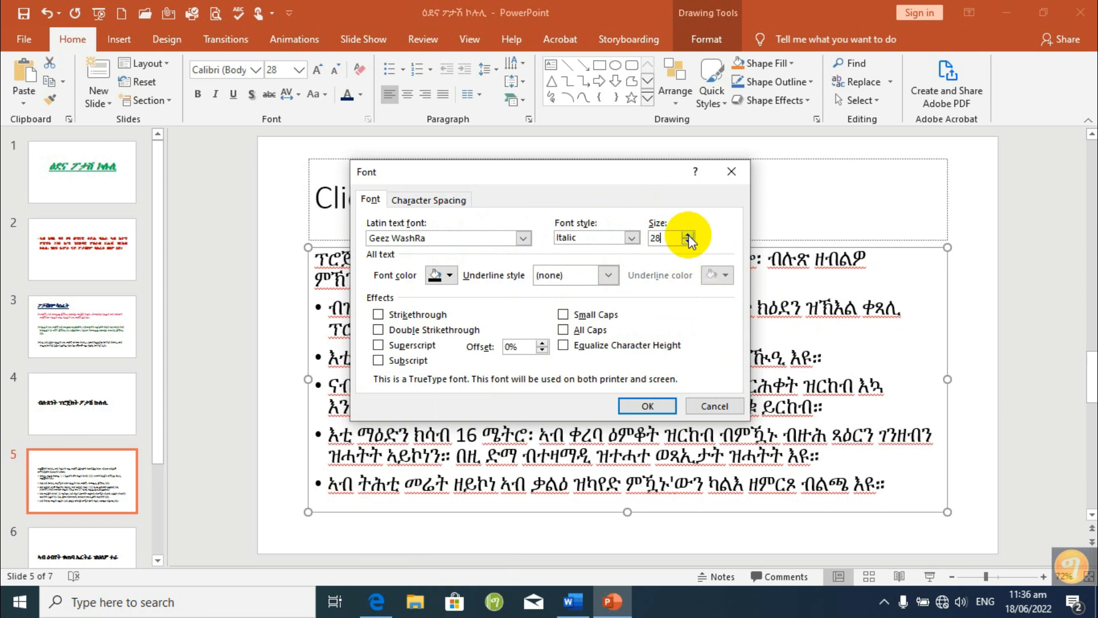
pyautogui.click(691, 234)
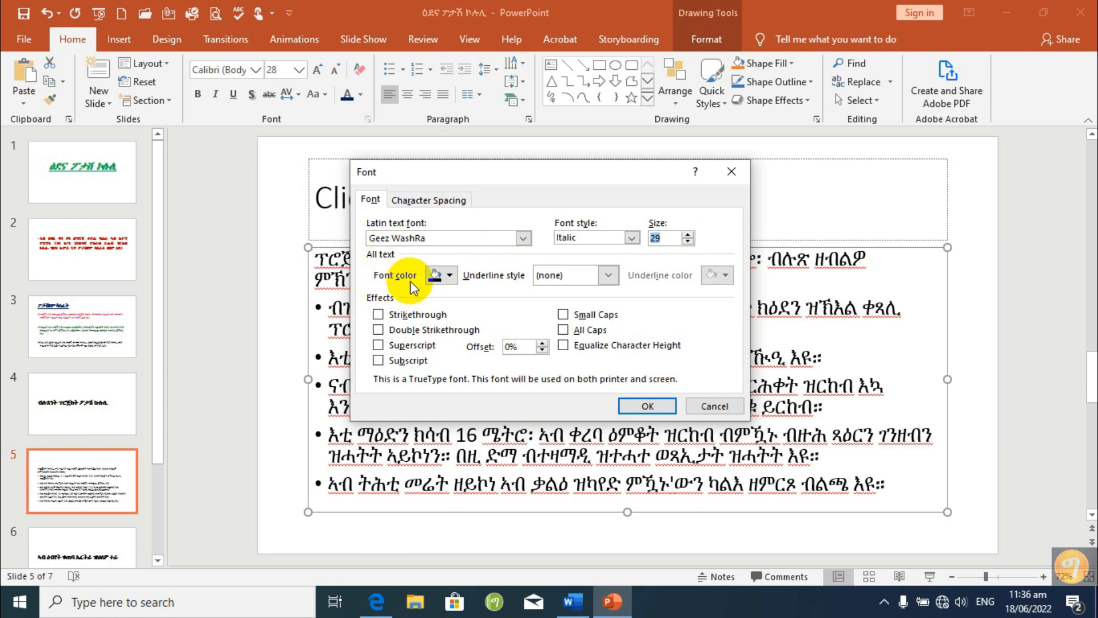
pyautogui.click(451, 277)
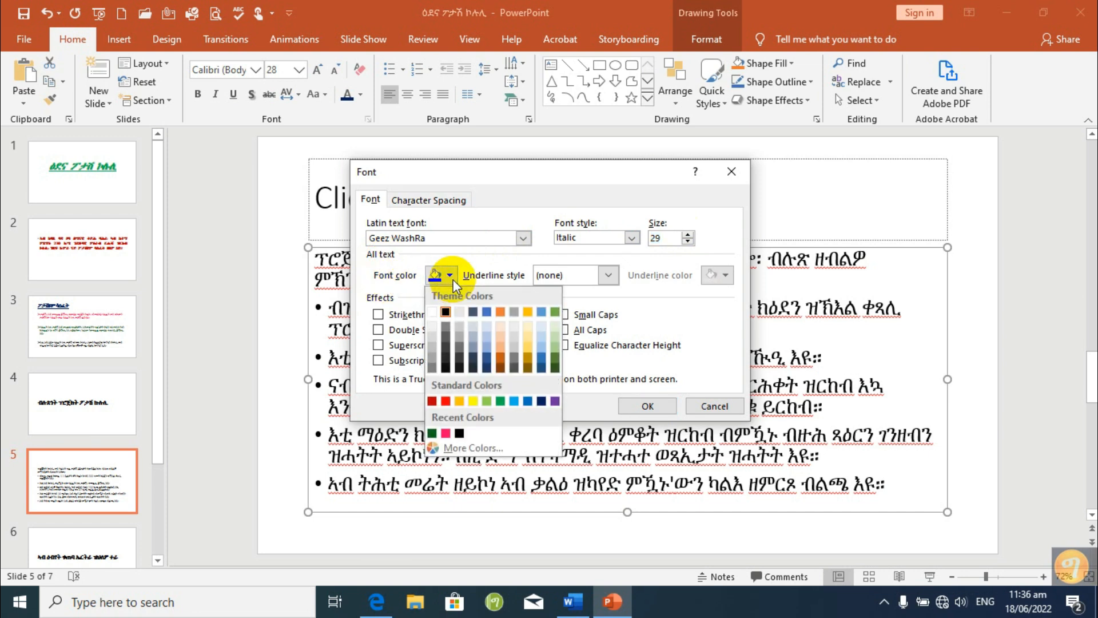
pyautogui.click(488, 363)
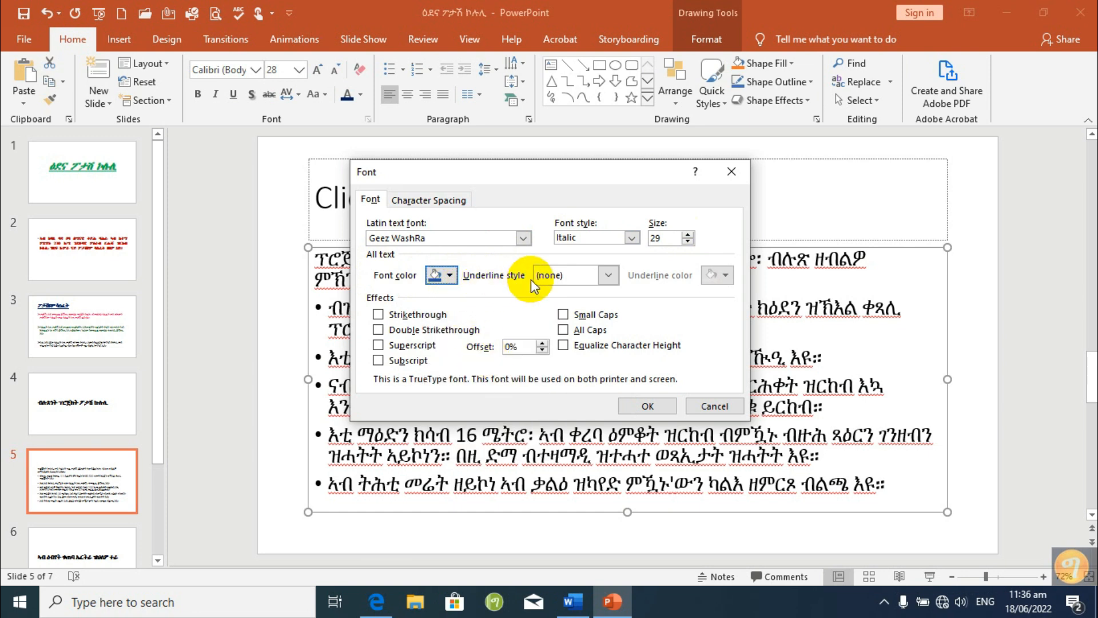
# - Browse the underline styles and try a single-line underline for slide 5's content text
pyautogui.click(609, 275)
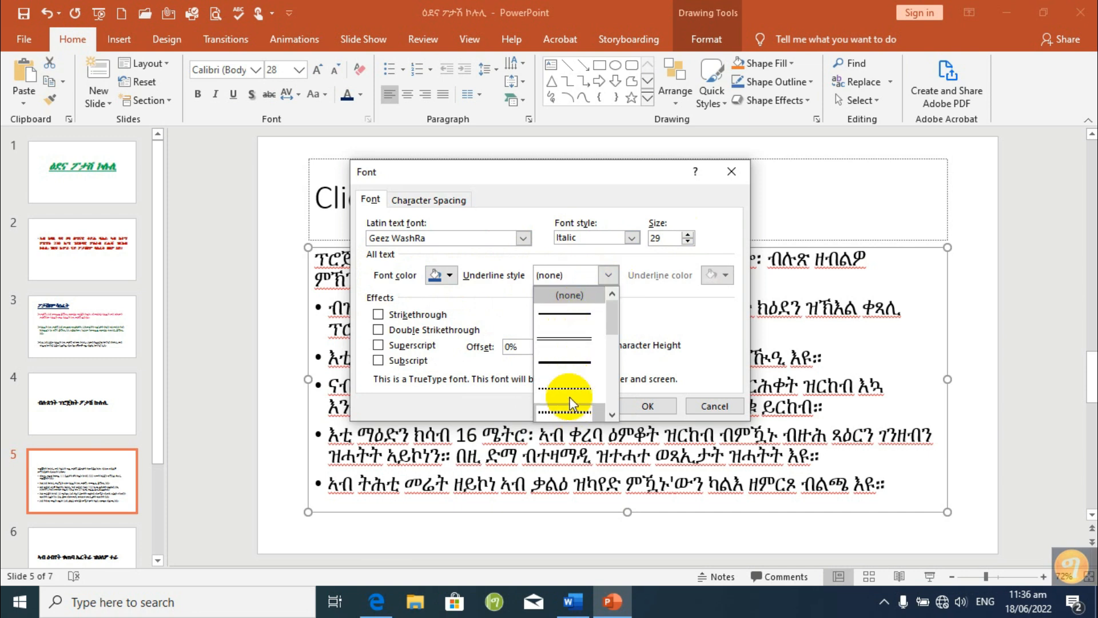
pyautogui.moveTo(612, 311); pyautogui.dragTo(613, 385)
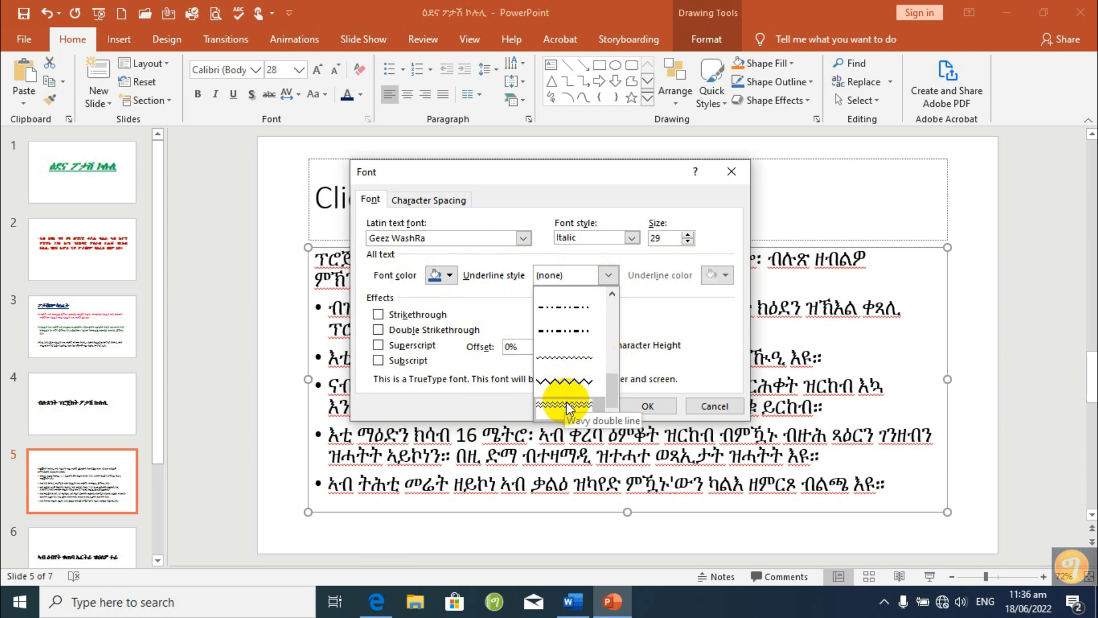
pyautogui.moveTo(615, 390); pyautogui.dragTo(612, 323)
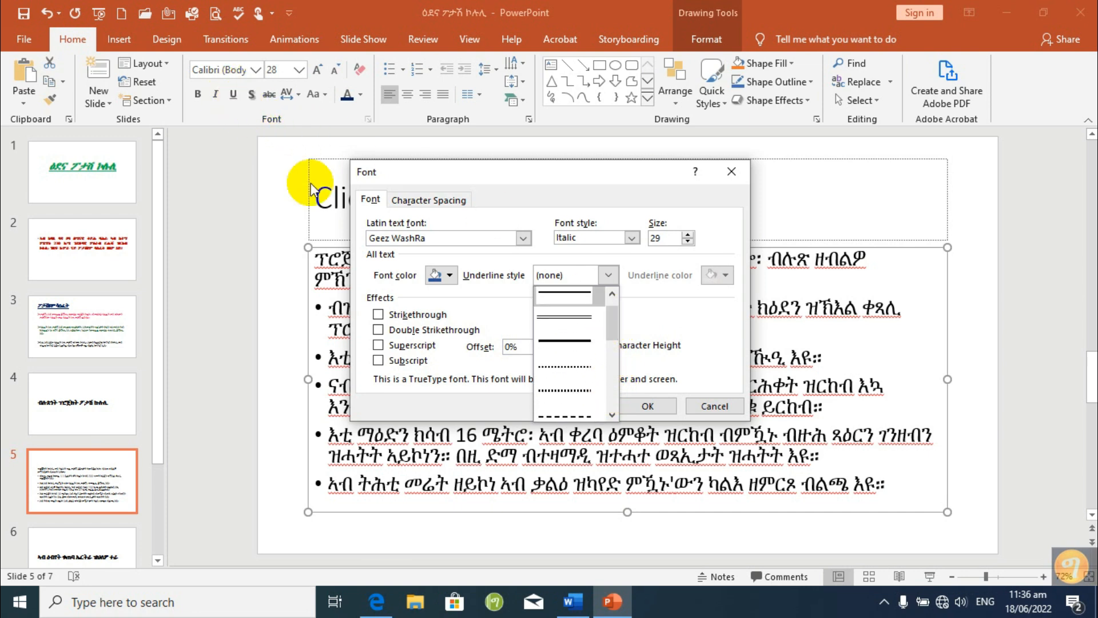
pyautogui.moveTo(612, 321); pyautogui.dragTo(612, 314)
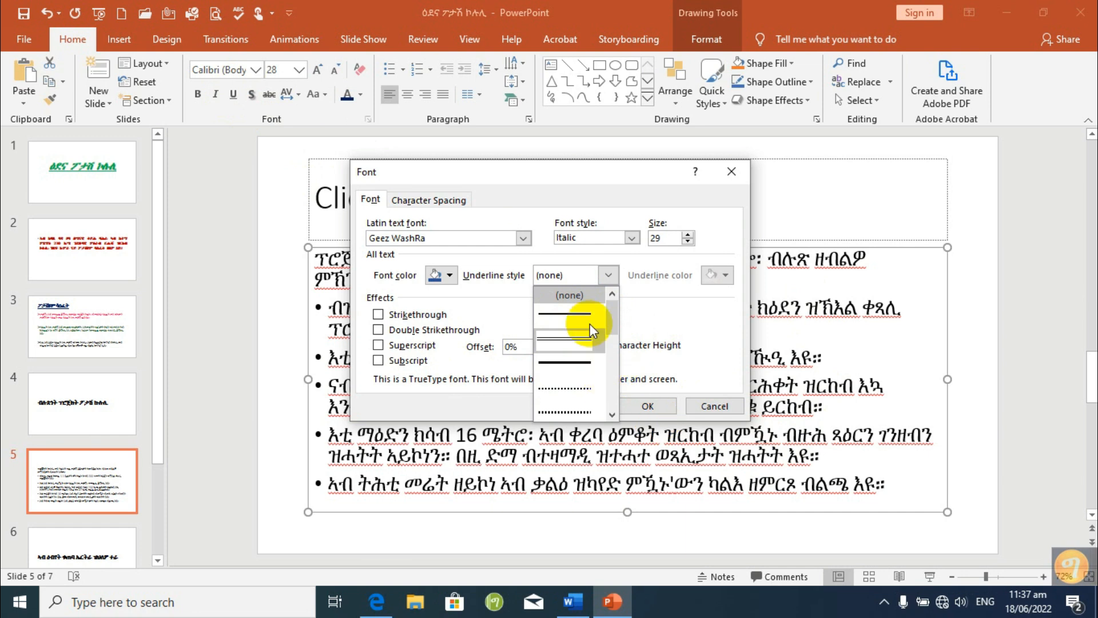
pyautogui.click(566, 296)
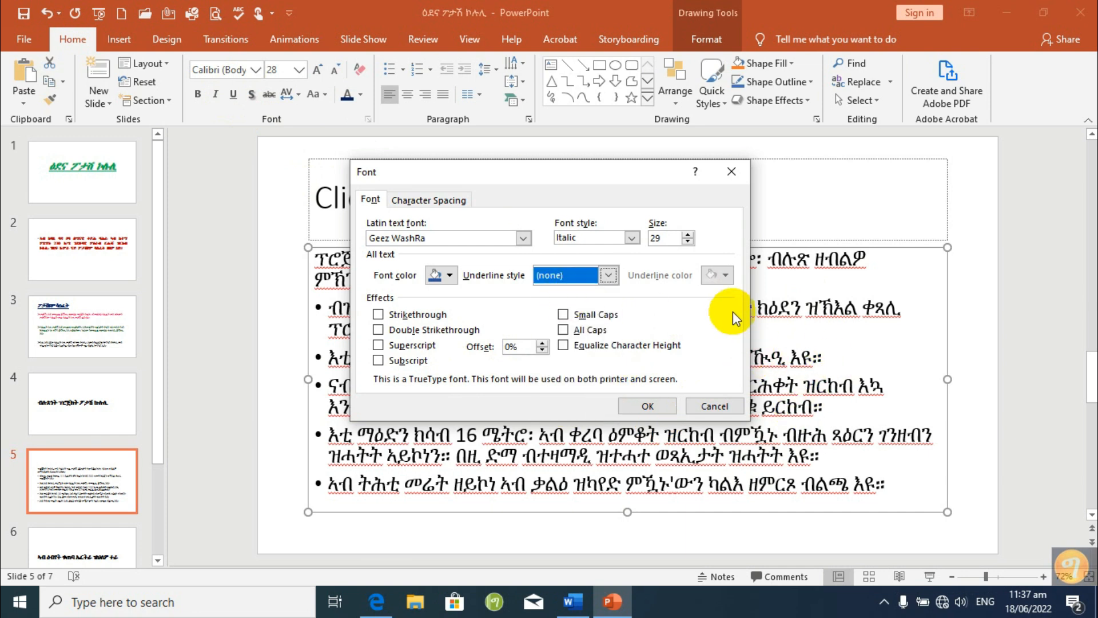
pyautogui.click(608, 275)
pyautogui.click(578, 312)
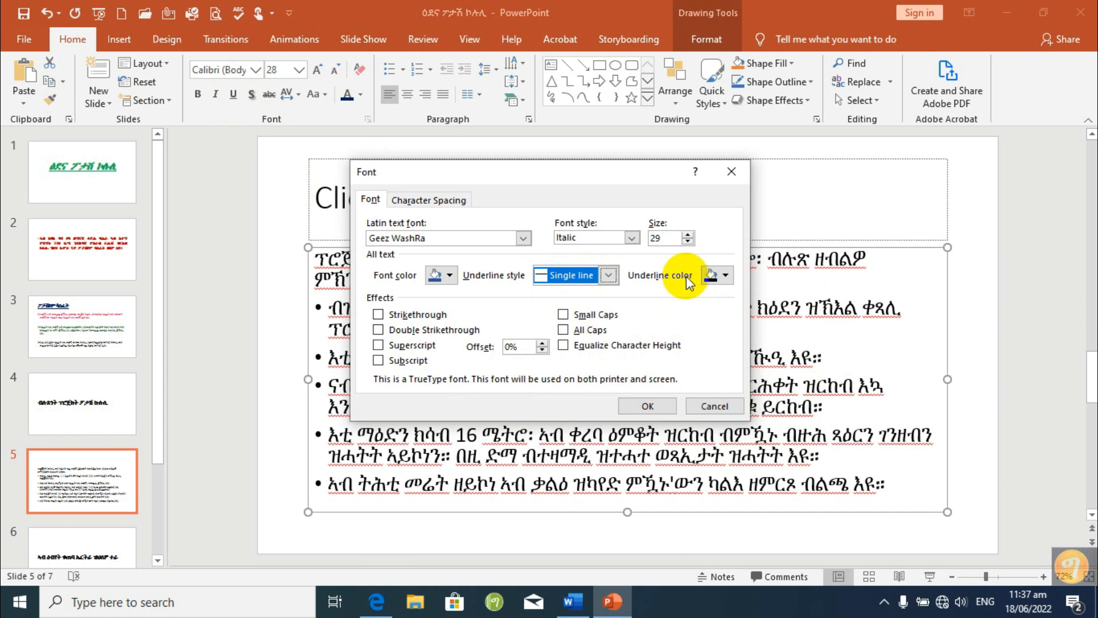
pyautogui.click(729, 276)
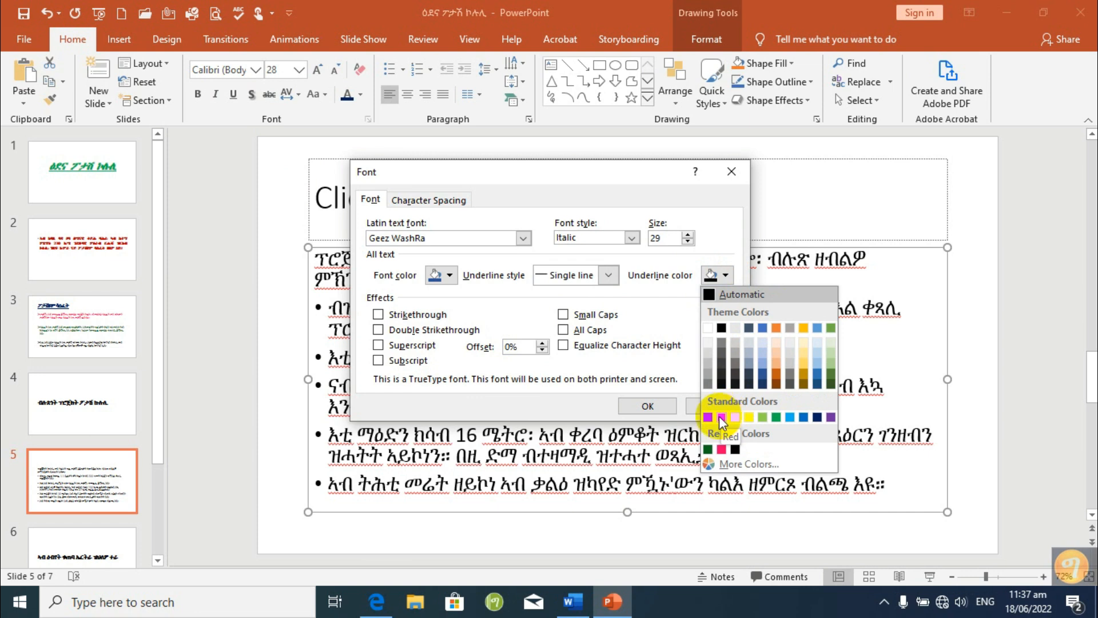
pyautogui.click(675, 303)
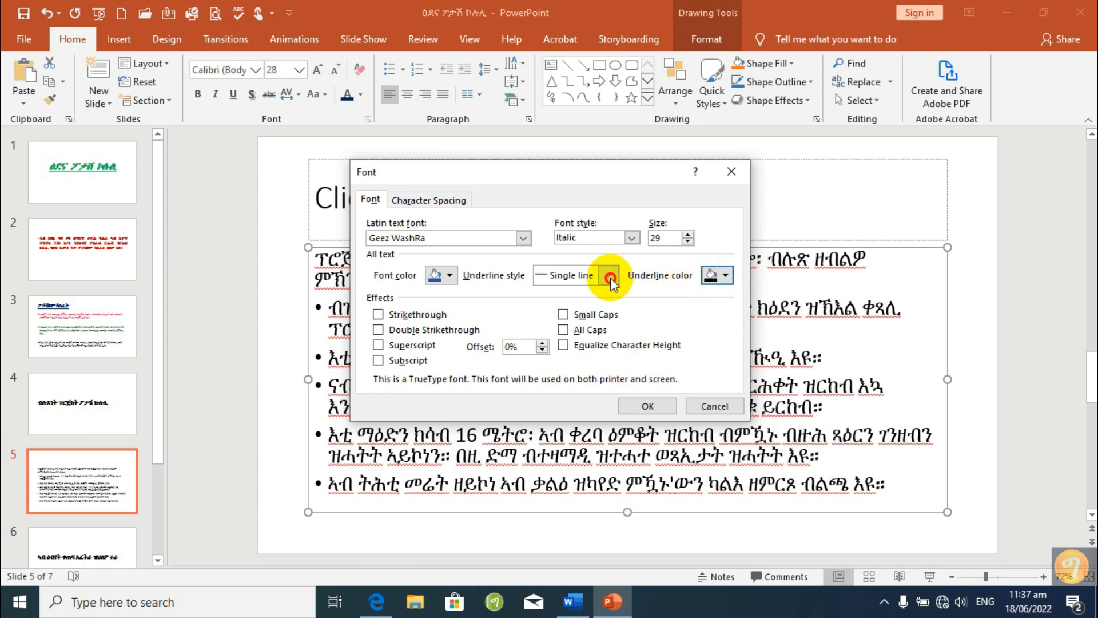
# - Give slide 5's content text a double-line underline in standard red
pyautogui.click(609, 275)
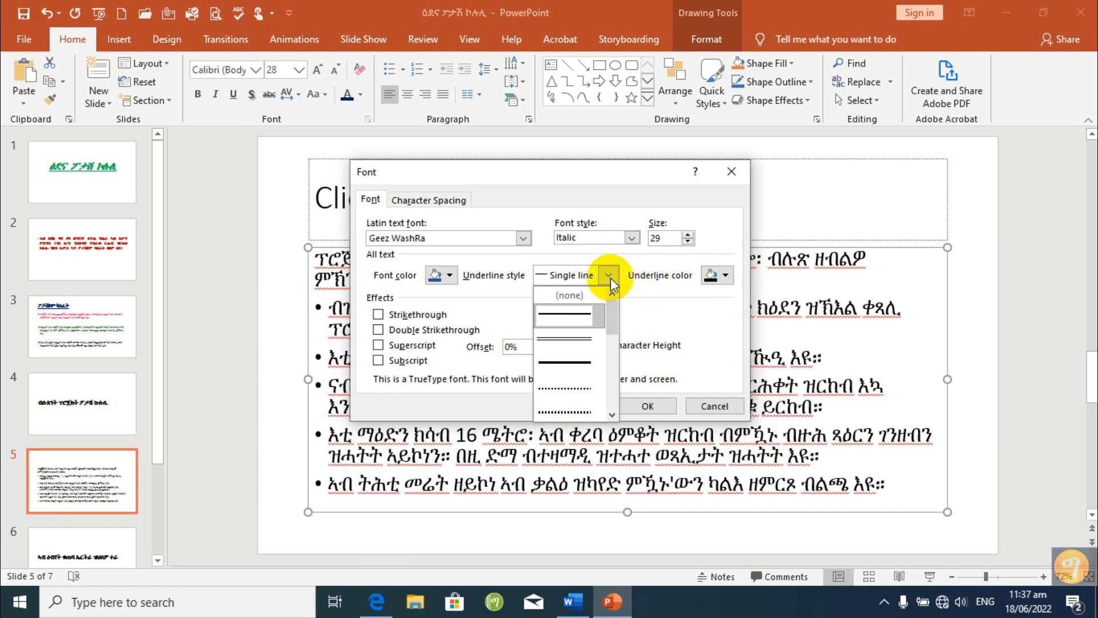
pyautogui.click(554, 338)
pyautogui.click(726, 276)
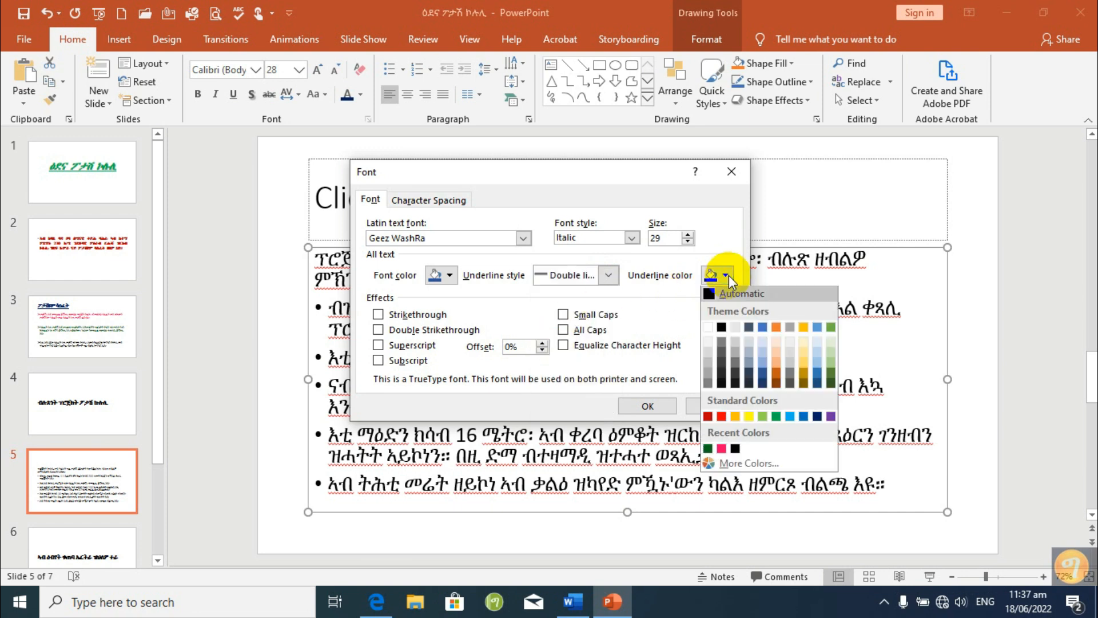
pyautogui.click(721, 416)
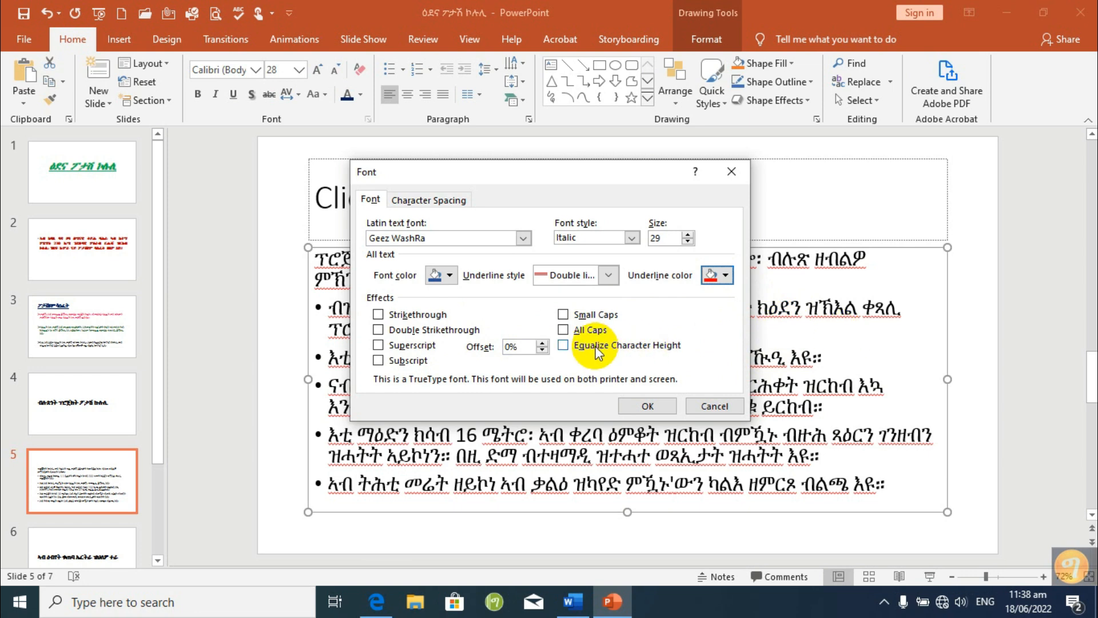
# - Choose Normal character spacing for slide 5's content text and apply the font settings
pyautogui.click(419, 205)
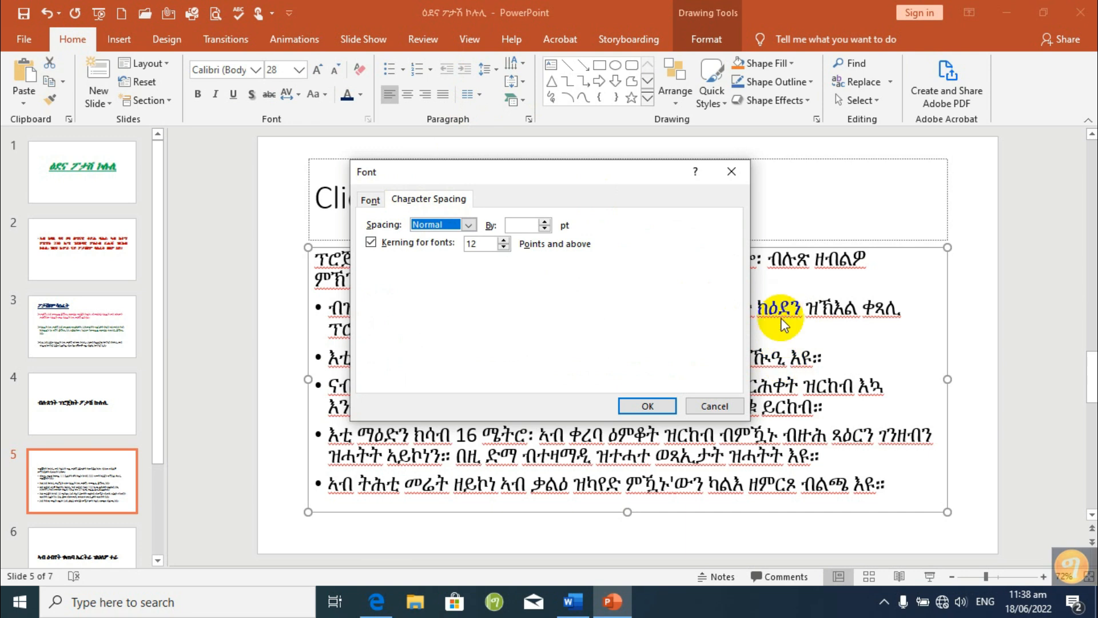
pyautogui.click(469, 224)
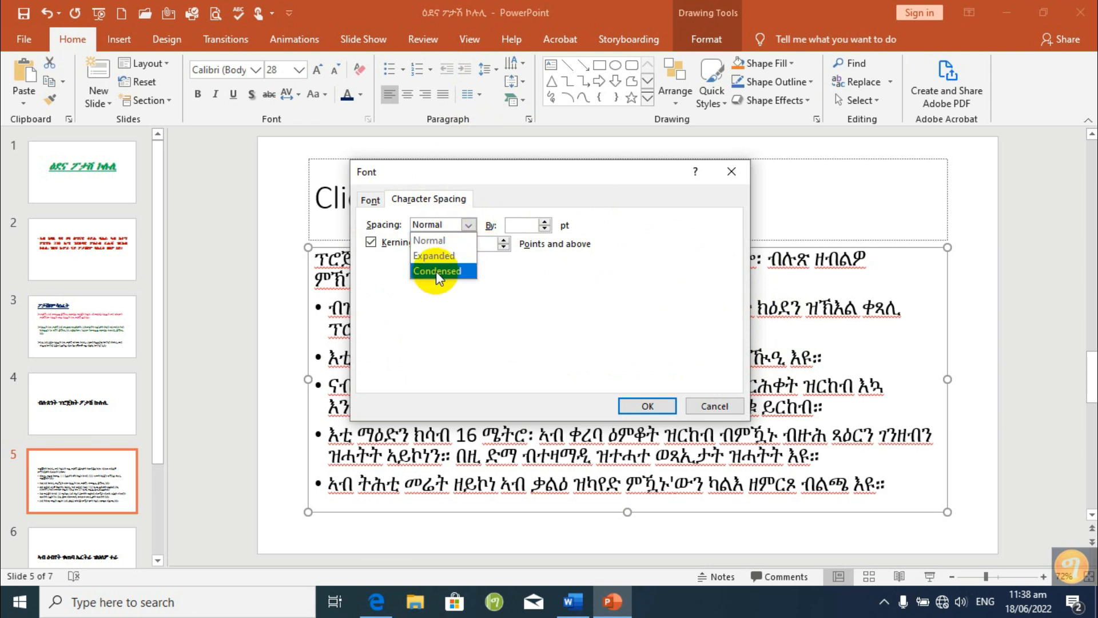
pyautogui.click(431, 240)
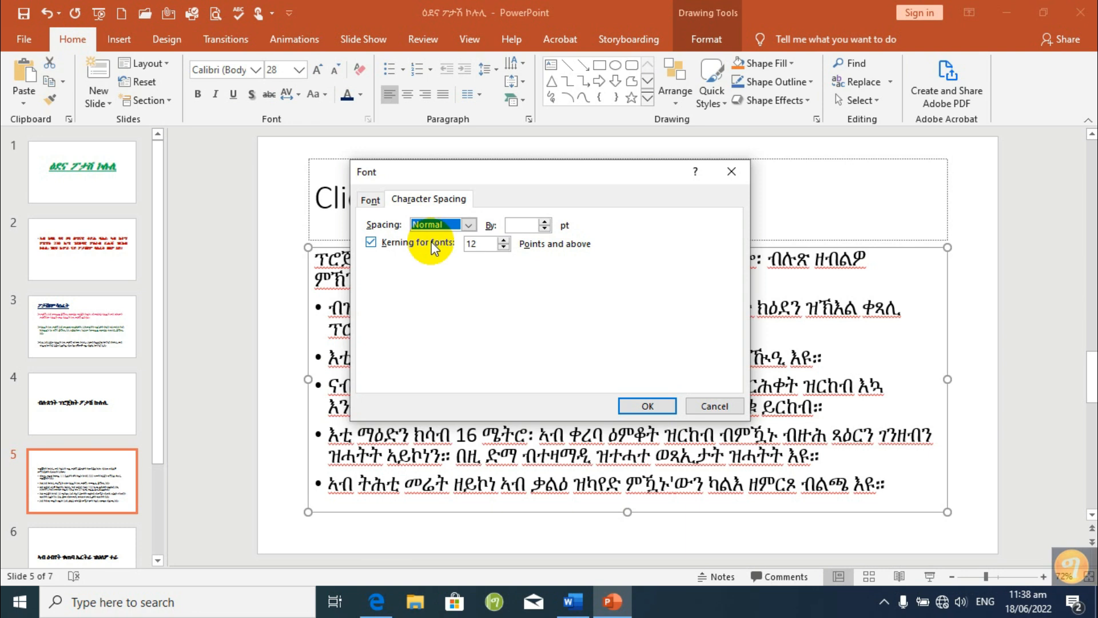
pyautogui.click(640, 406)
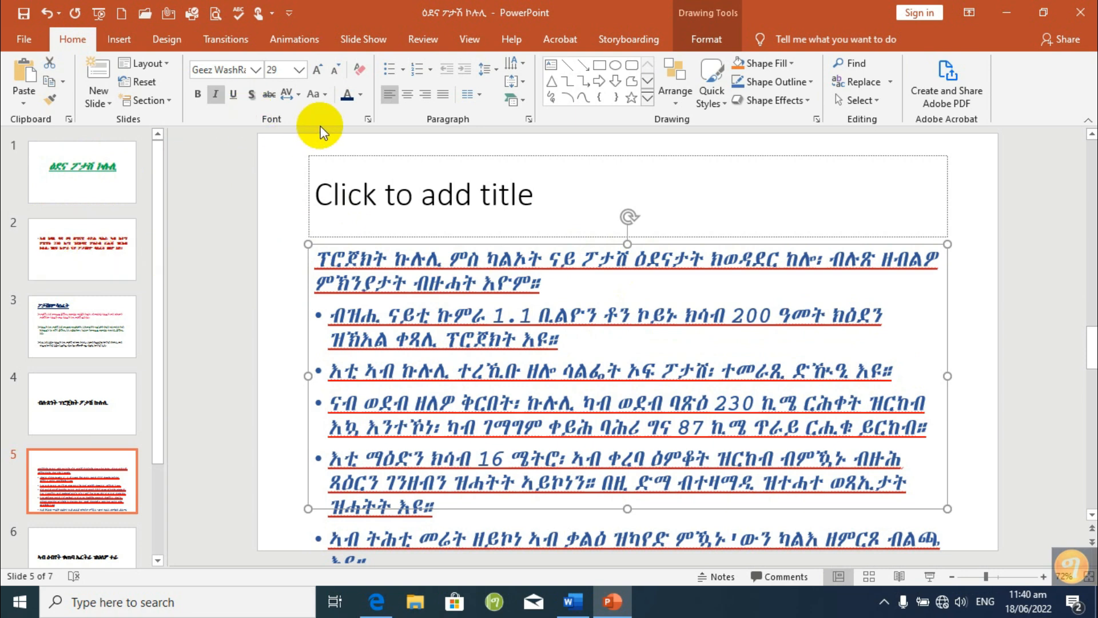
# - Enter 22 in slide 5's title placeholder
pyautogui.click(373, 221)
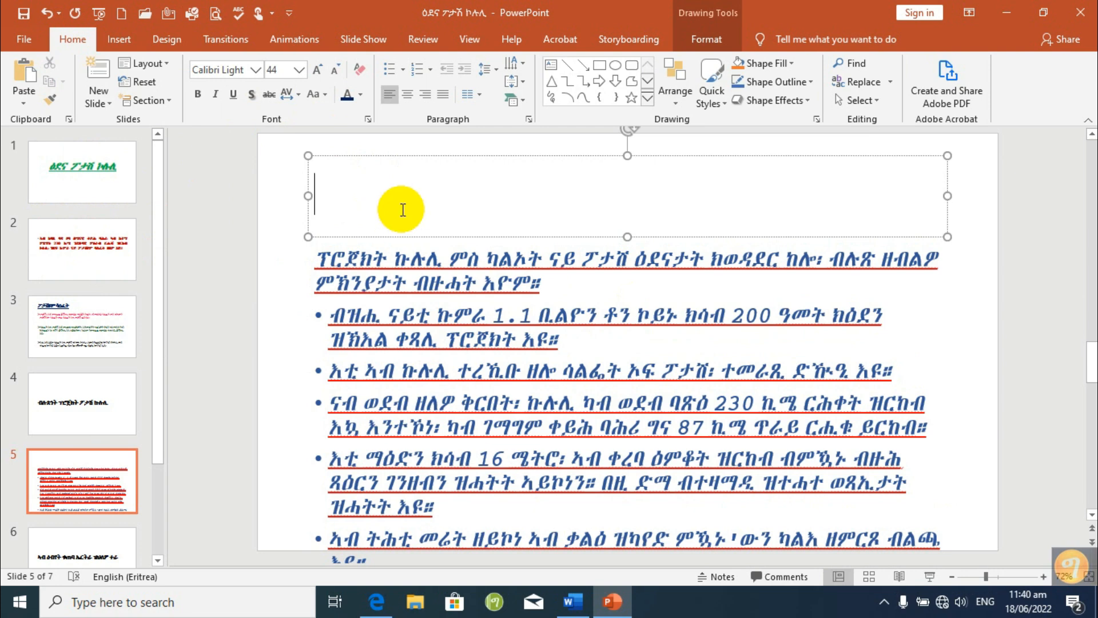
pyautogui.write('2')
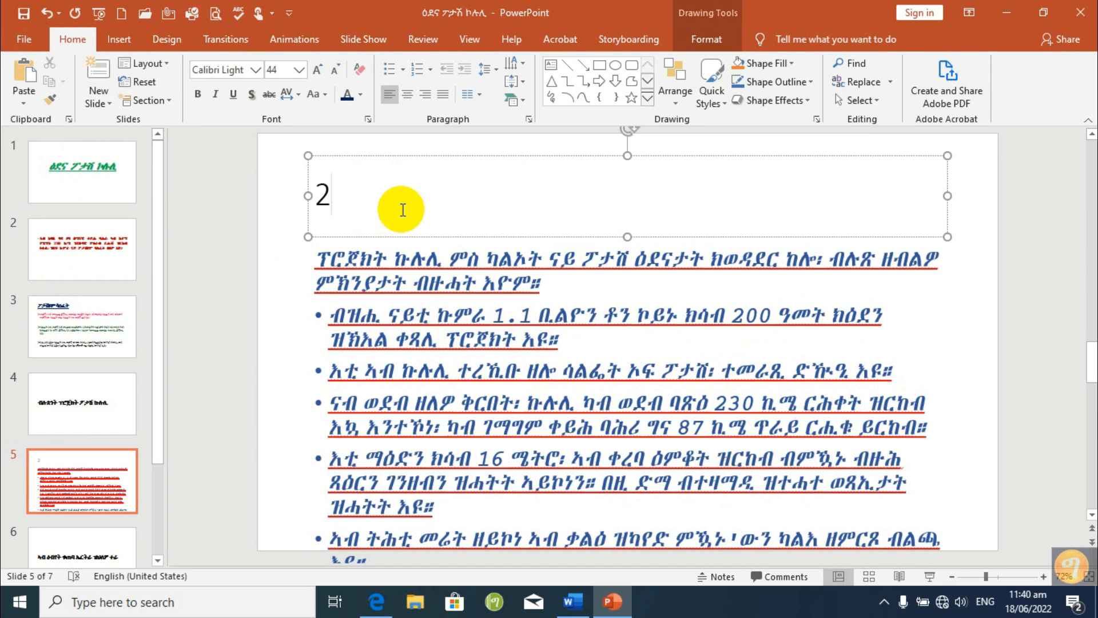
pyautogui.write('2')
# - Format the second 2 in slide 5's title as superscript with a 30% offset
pyautogui.click(343, 189)
pyautogui.moveTo(345, 190)
pyautogui.mouseDown()
pyautogui.moveTo(332, 189)
pyautogui.moveTo(338, 196)
pyautogui.mouseUp()
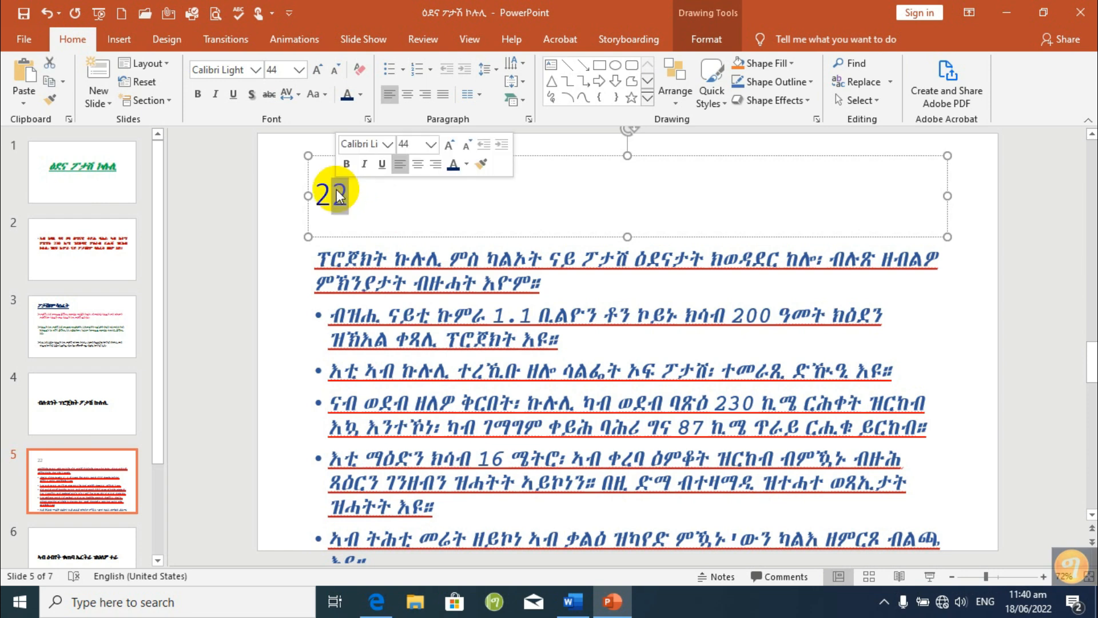
pyautogui.click(369, 121)
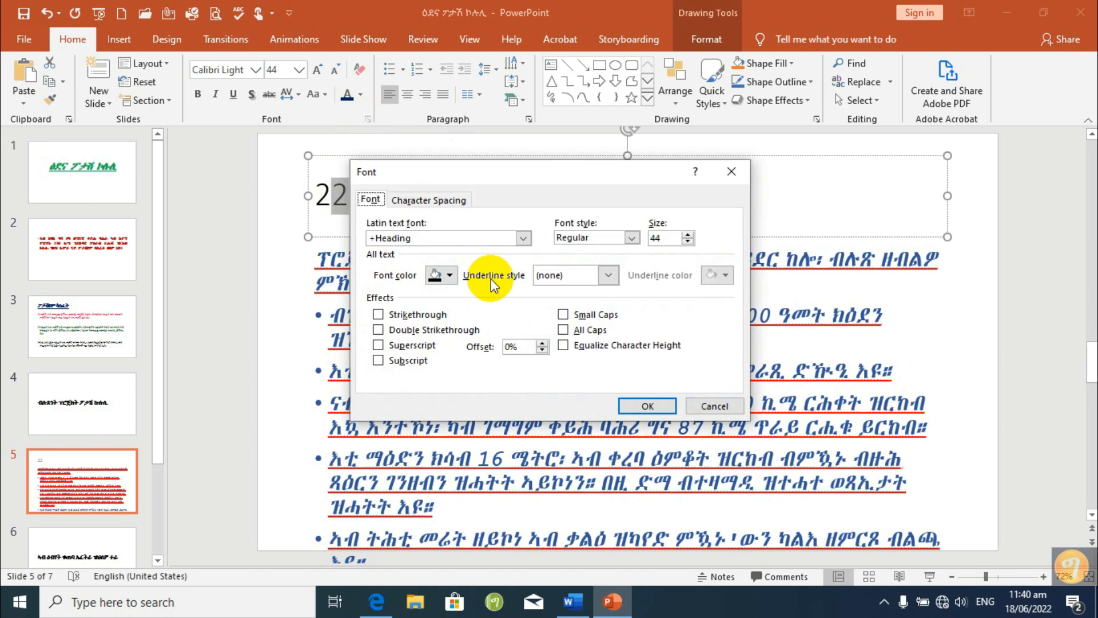
pyautogui.click(407, 347)
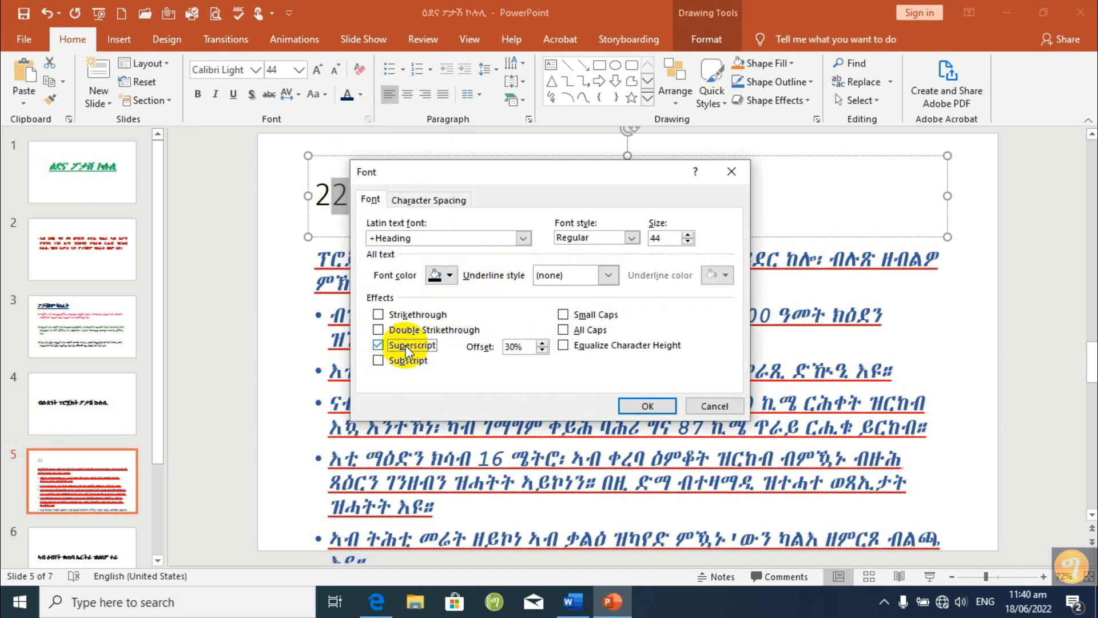
pyautogui.click(652, 406)
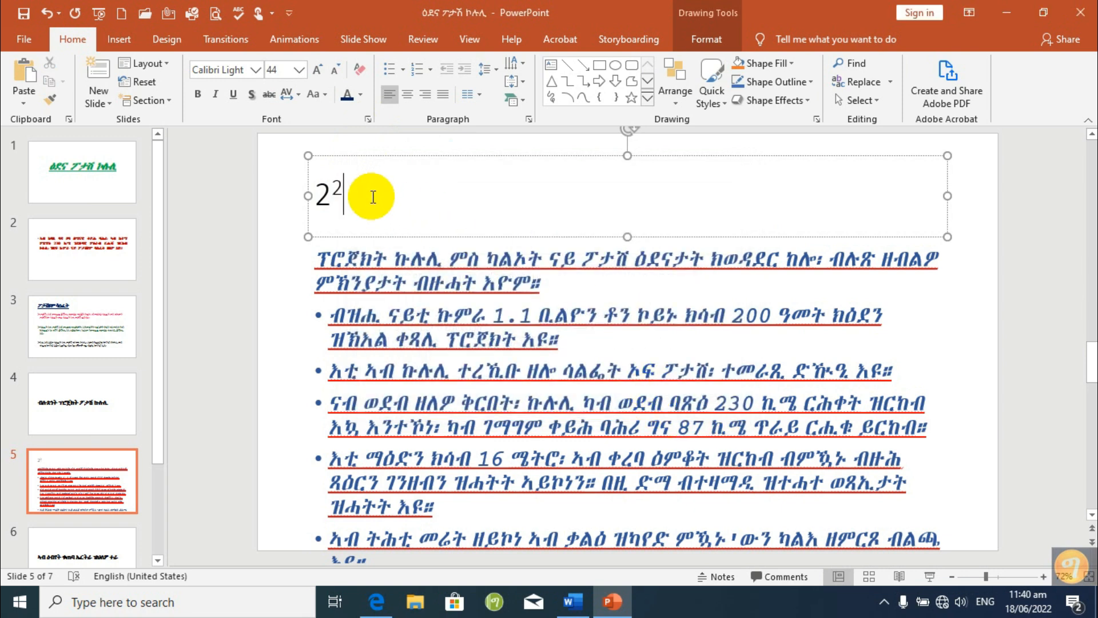
# - Add O2 on a new line below the superscripted 2 in slide 5's title
pyautogui.click(340, 176)
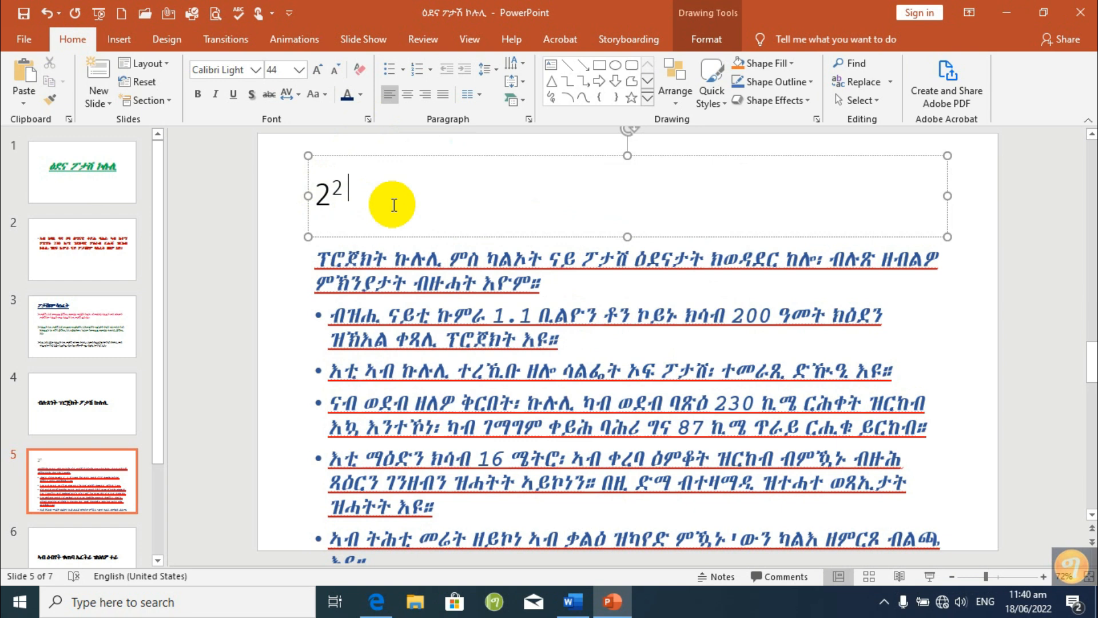
pyautogui.press('Return')
pyautogui.press('Return')
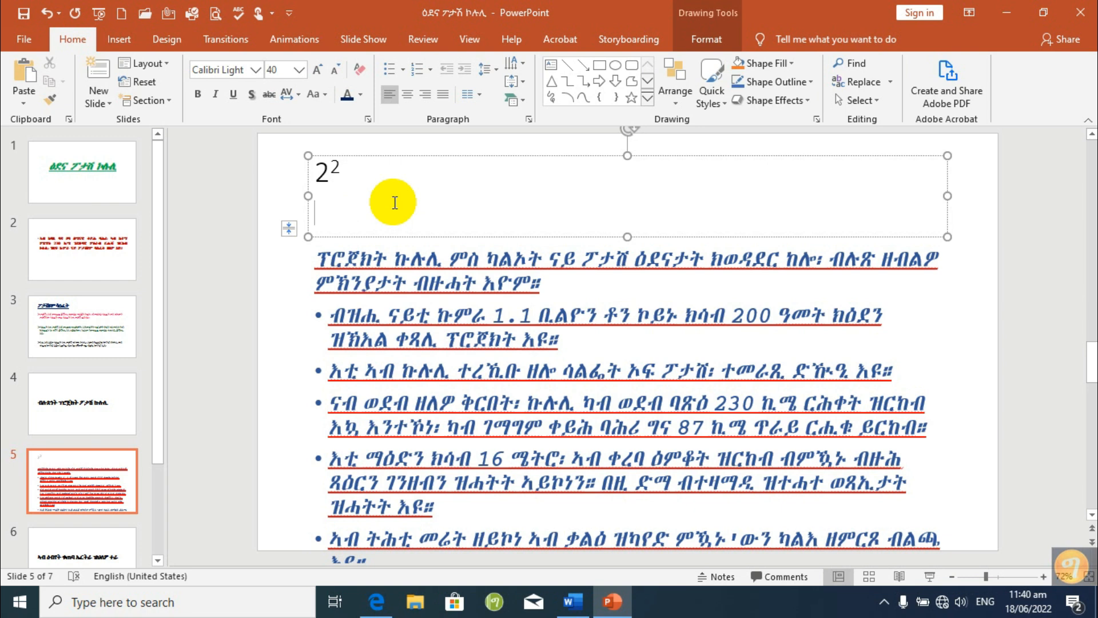
pyautogui.write('ዕ')
pyautogui.press('BackSpace')
pyautogui.write('o')
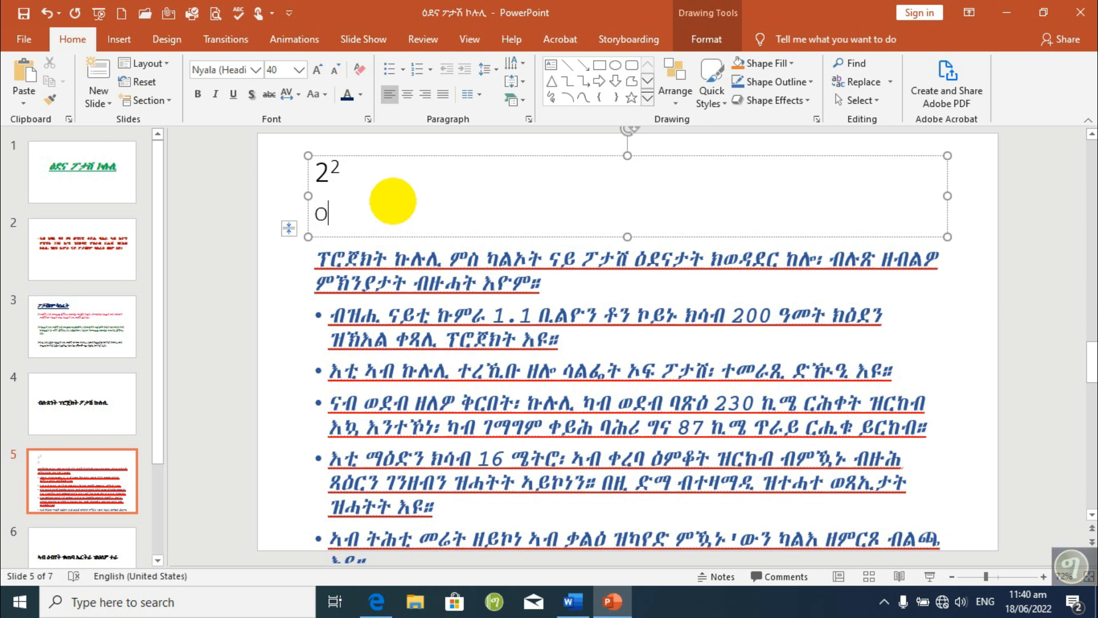
pyautogui.write('2')
# - Format the 2 of O2 in slide 5's title as subscript with a -25% offset
pyautogui.moveTo(340, 214); pyautogui.dragTo(329, 222)
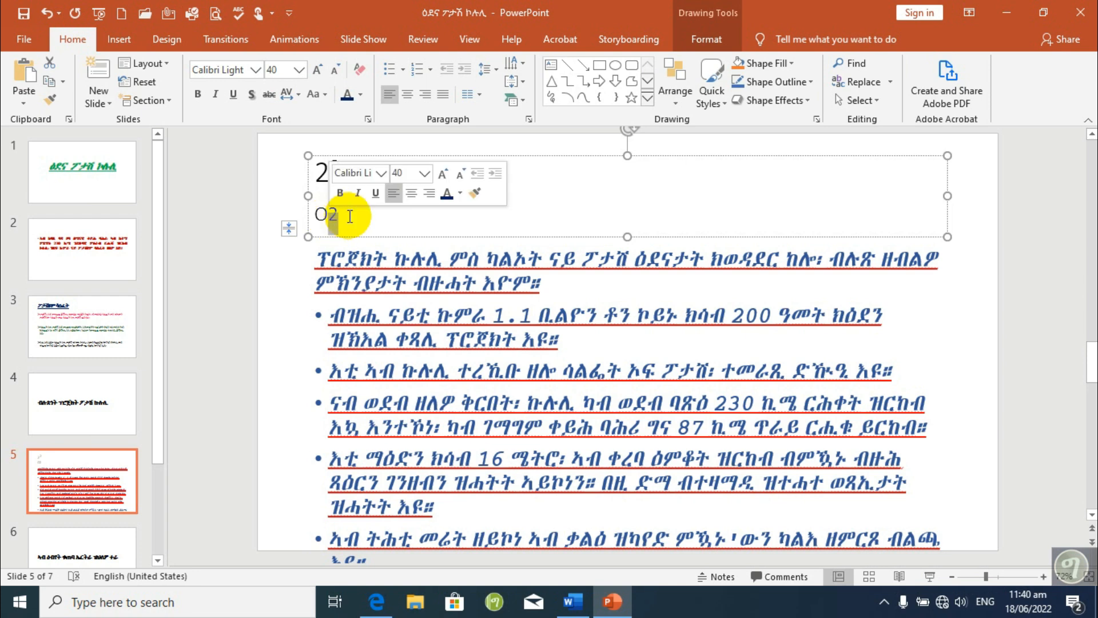
pyautogui.click(369, 120)
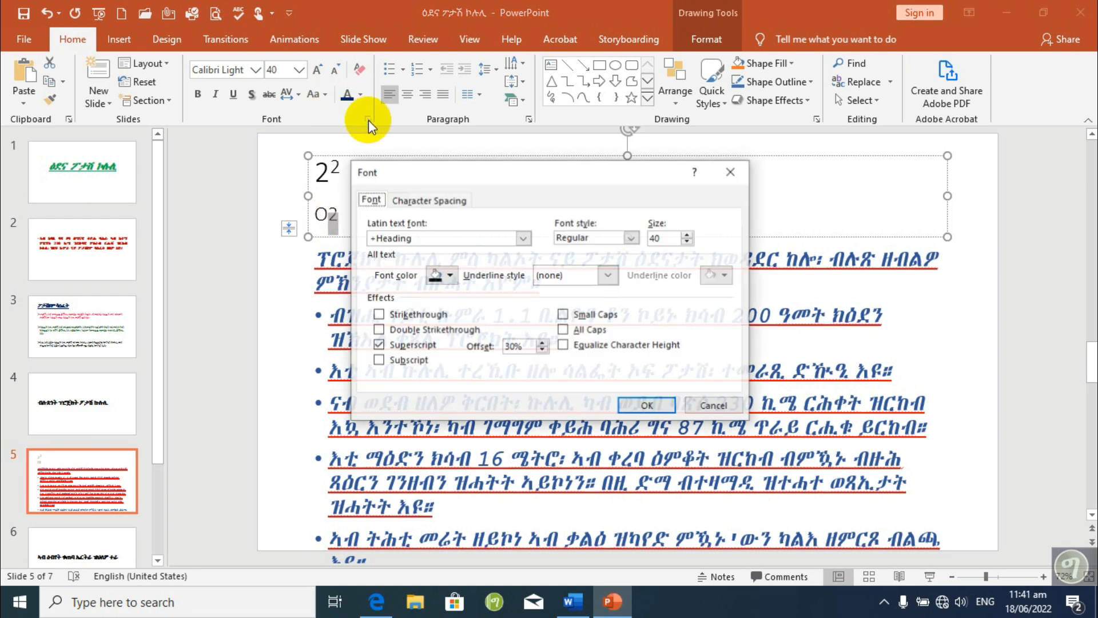
pyautogui.click(407, 362)
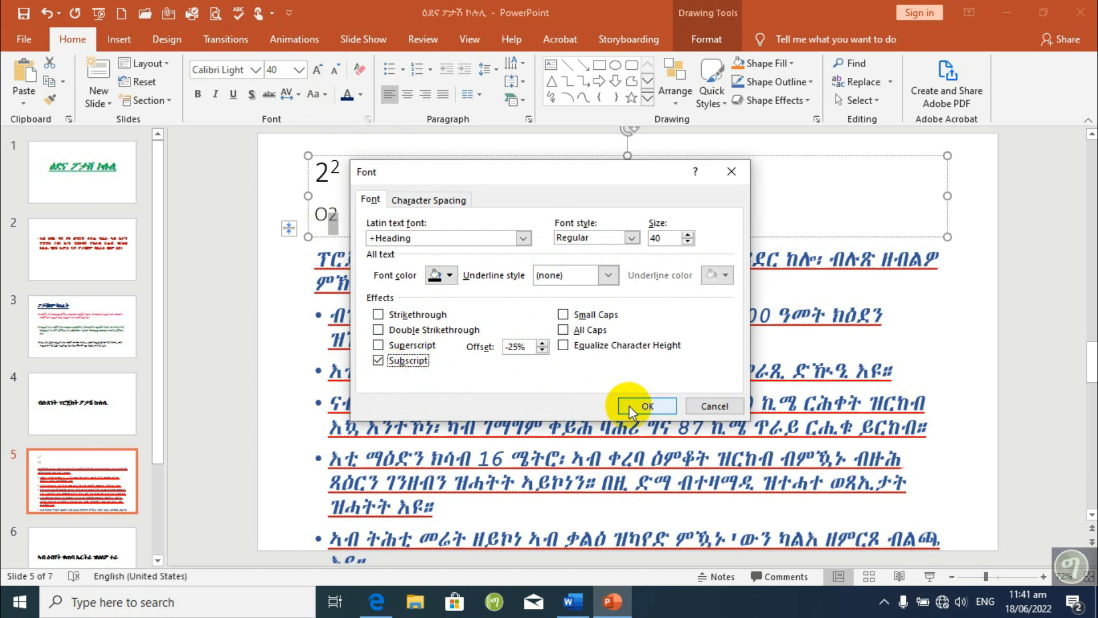
pyautogui.click(647, 405)
pyautogui.click(371, 225)
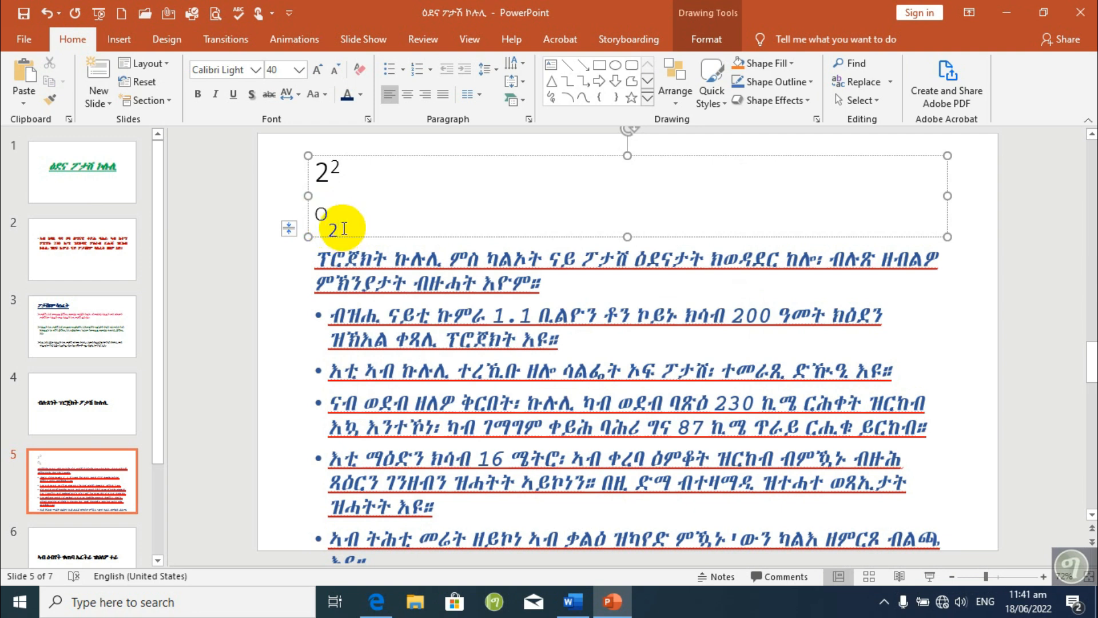
# - Delete all the text in slide 5's title placeholder
pyautogui.click(324, 174)
pyautogui.hotkey('ctrl', 'a')
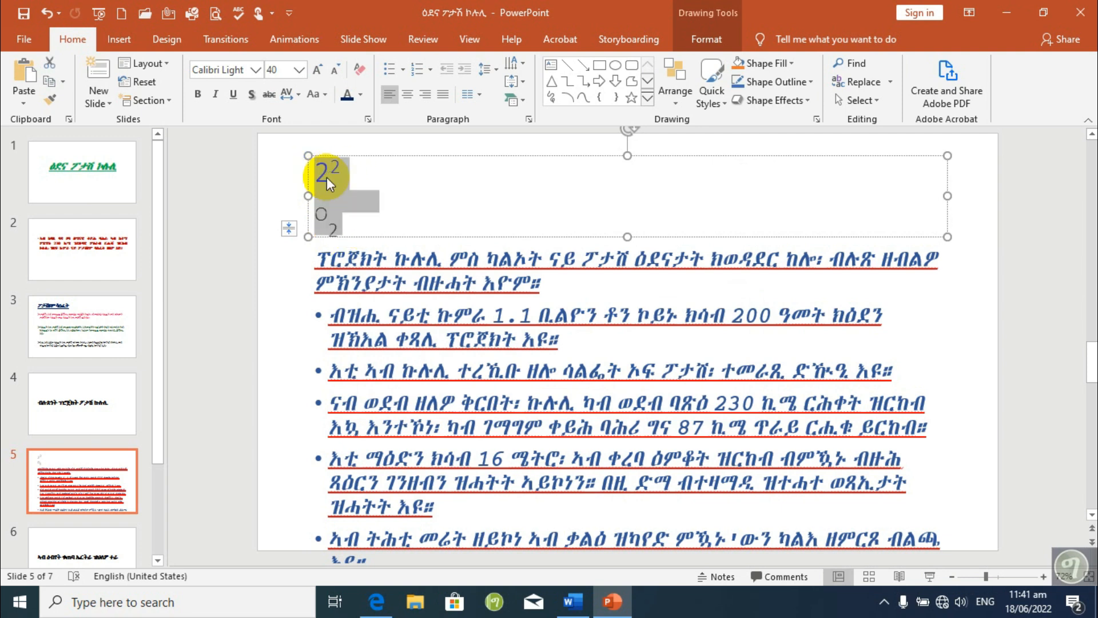
pyautogui.press('Delete')
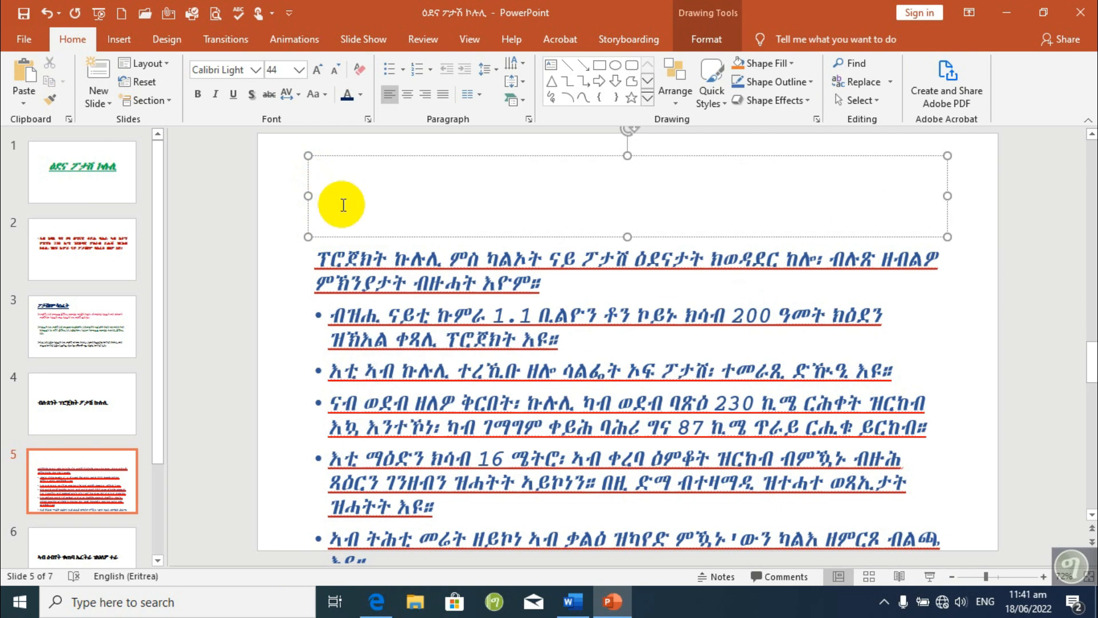
# - Enter a person's first name in lowercase in slide 5's title and apply the All Caps effect to it
pyautogui.write('yonatan')
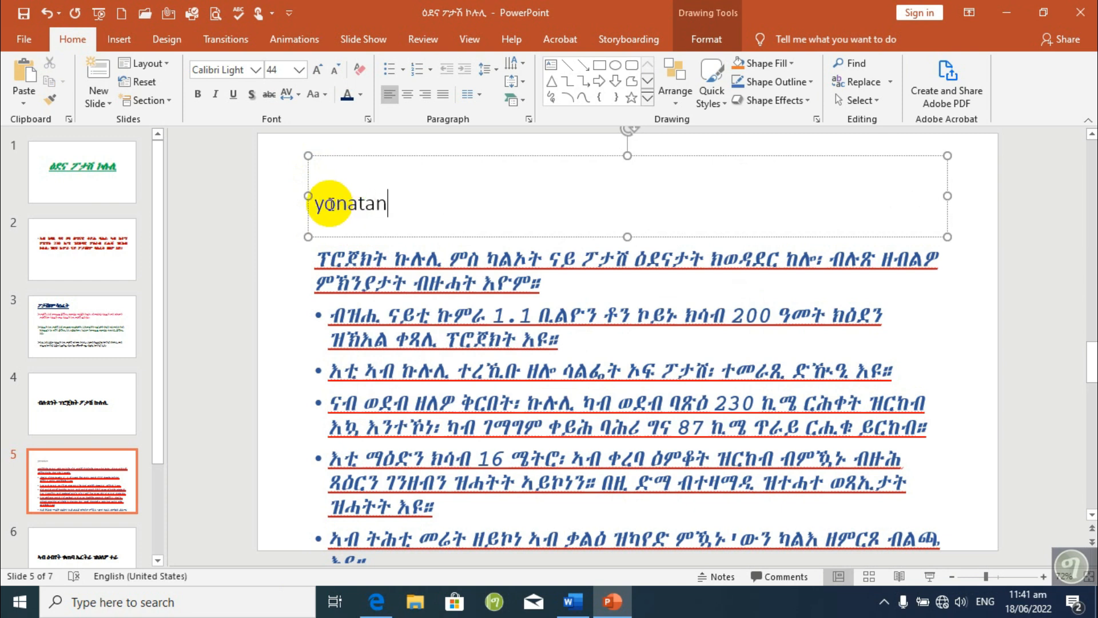
pyautogui.doubleClick(343, 204)
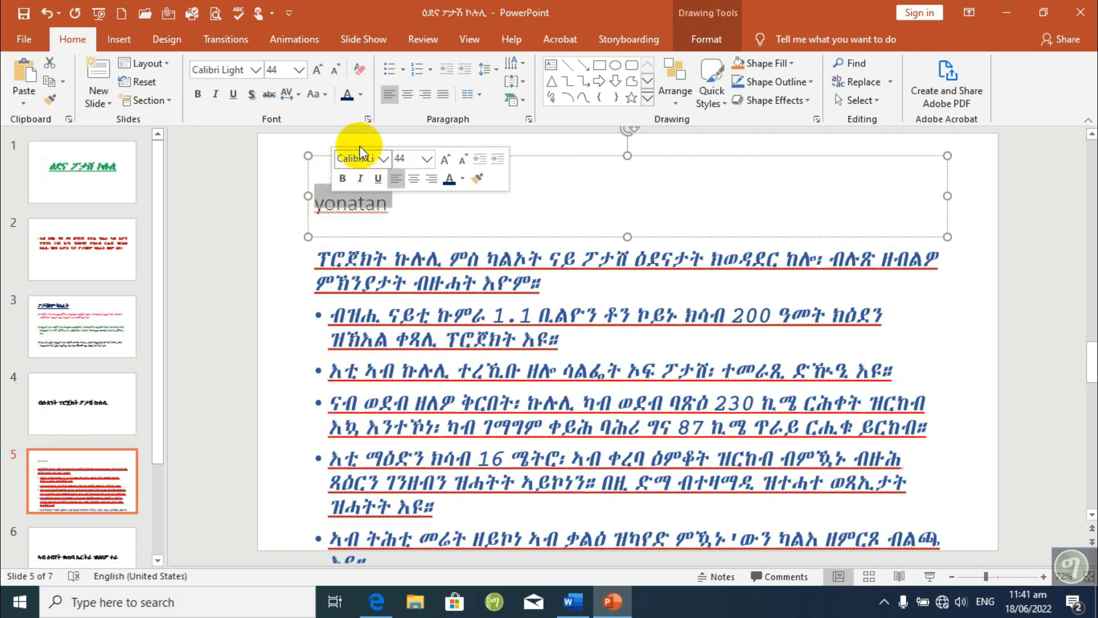
pyautogui.click(368, 119)
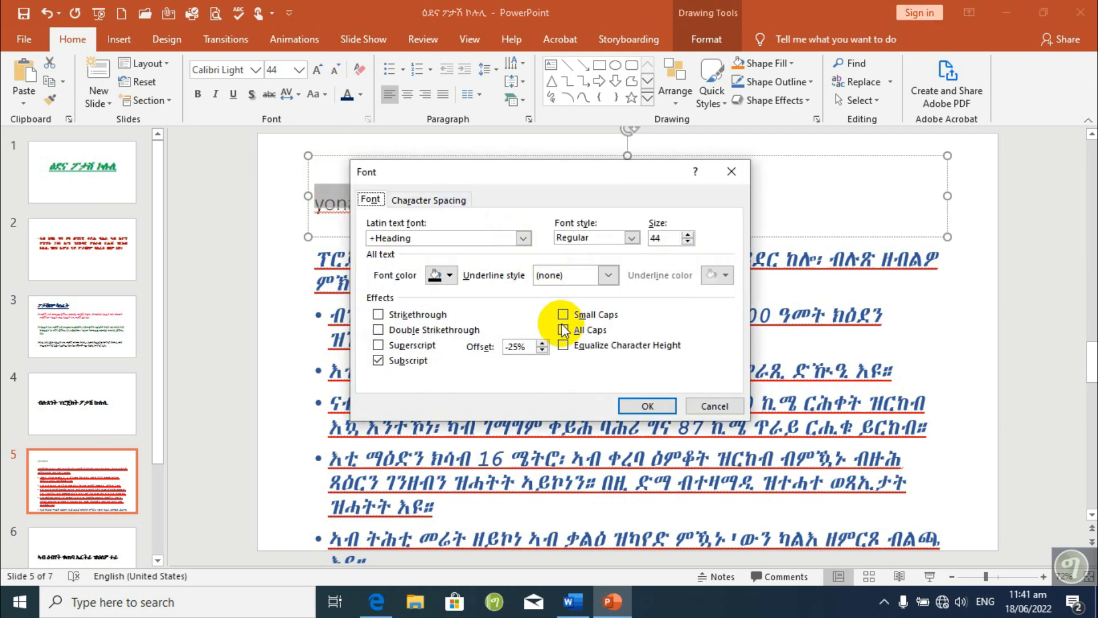
pyautogui.click(584, 331)
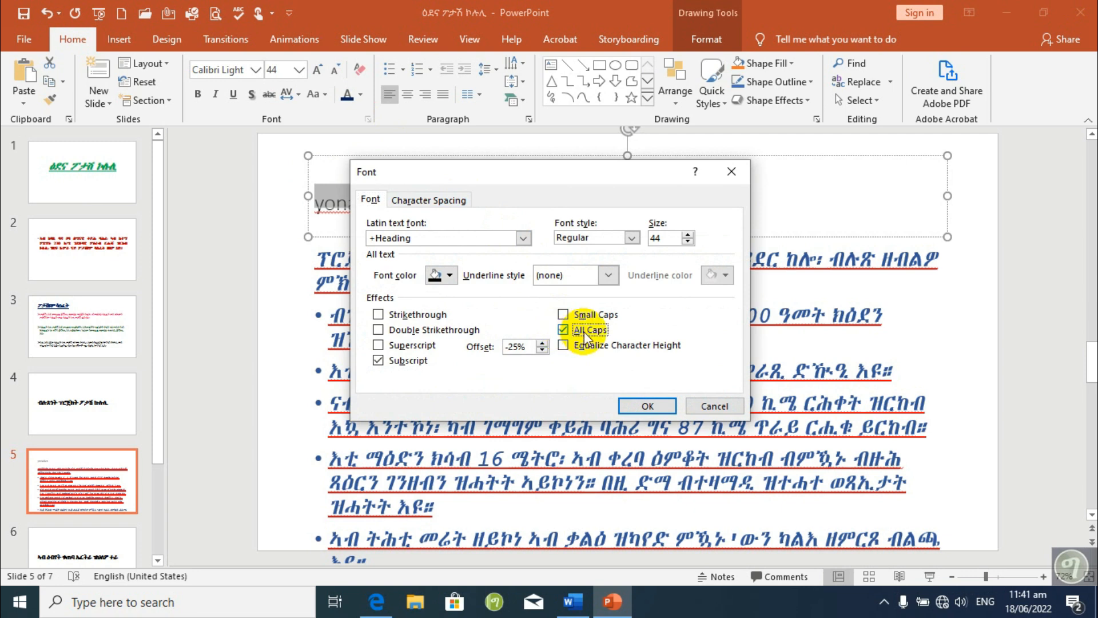
pyautogui.click(648, 405)
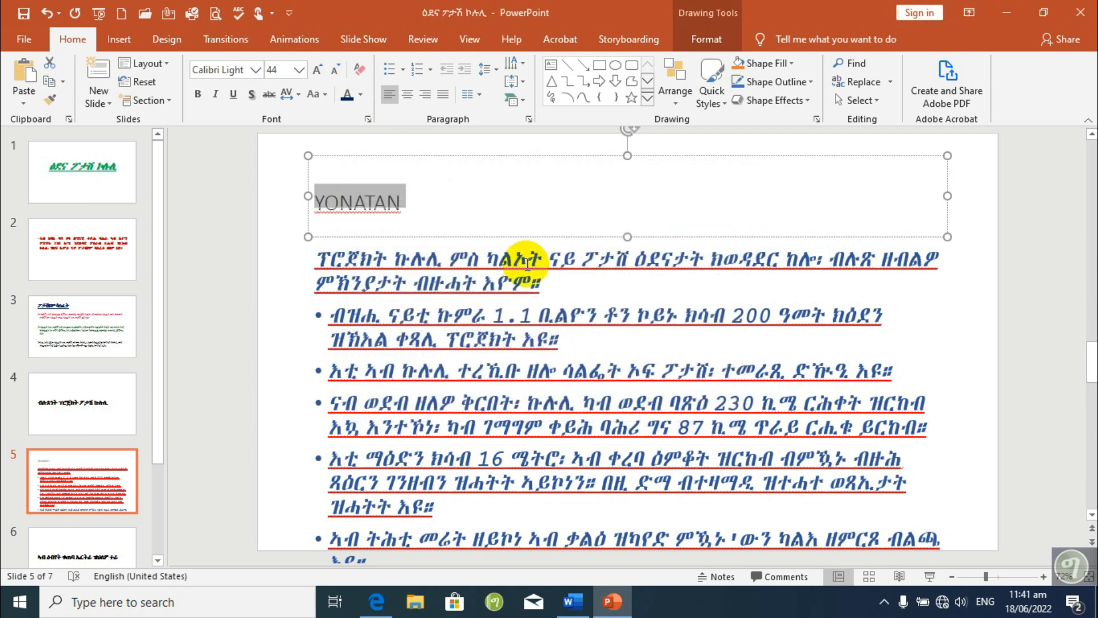
pyautogui.click(317, 199)
# - Erase the all-caps name from slide 5's title
pyautogui.click(415, 204)
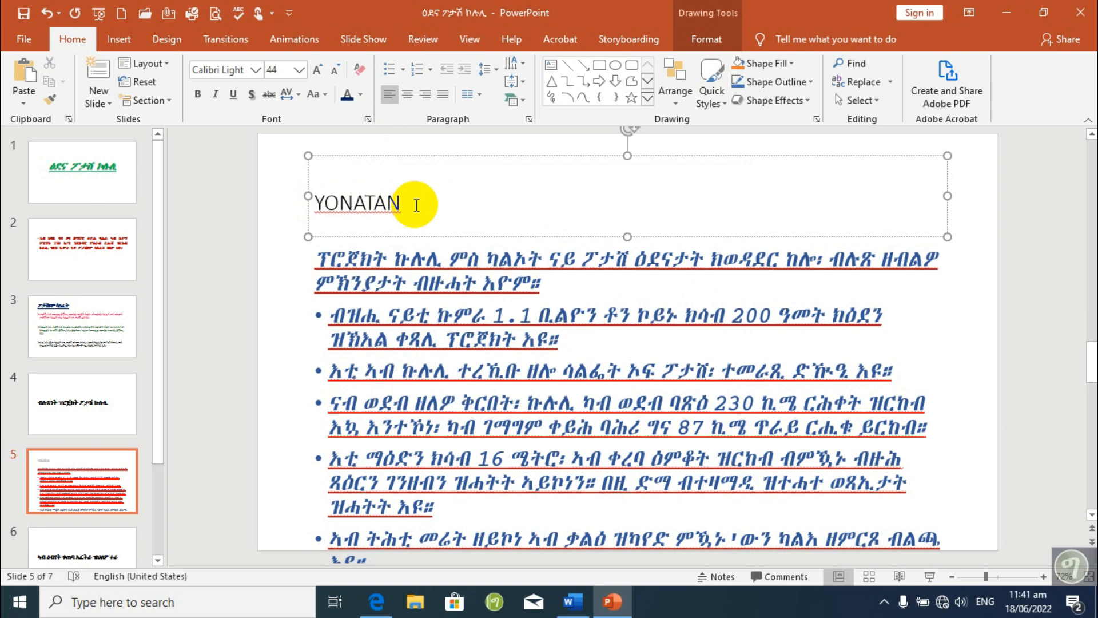
pyautogui.press('BackSpace')
pyautogui.press('BackSpace')
pyautogui.press('BackSpace')
pyautogui.press('BackSpace')
pyautogui.press('BackSpace')
pyautogui.press('BackSpace')
pyautogui.press('BackSpace')
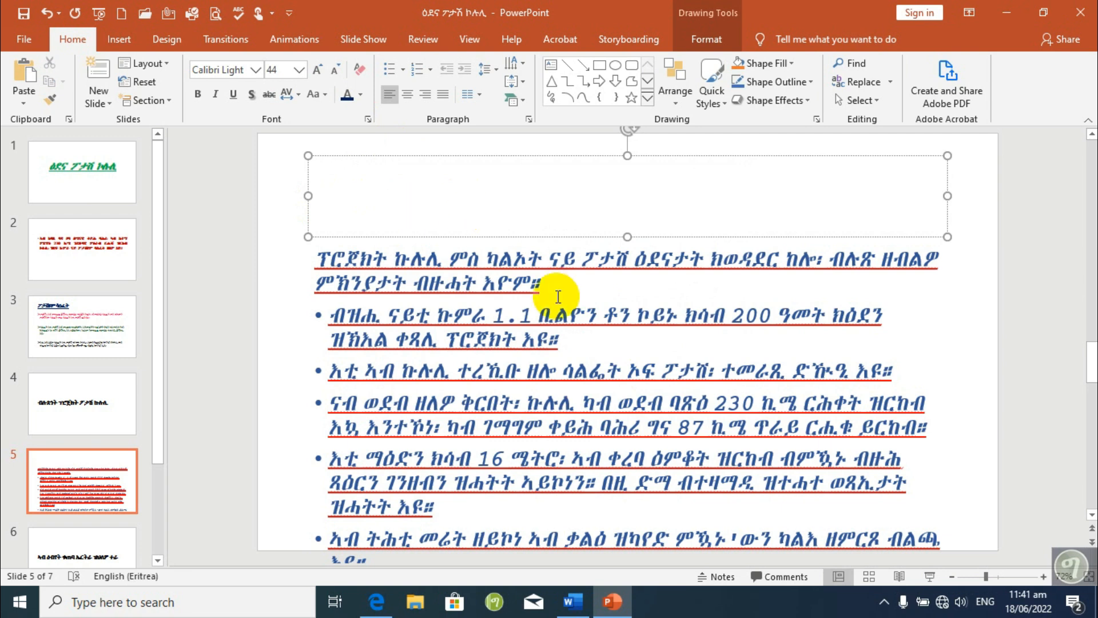
# - Delete the empty title placeholder from slide 5
pyautogui.click(599, 284)
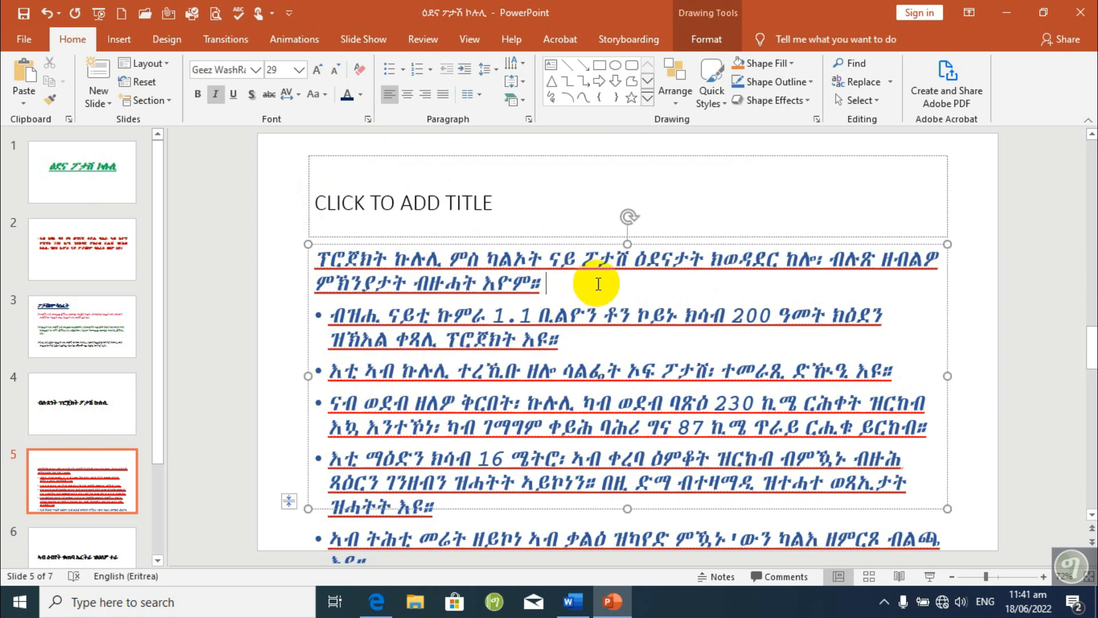
pyautogui.click(412, 178)
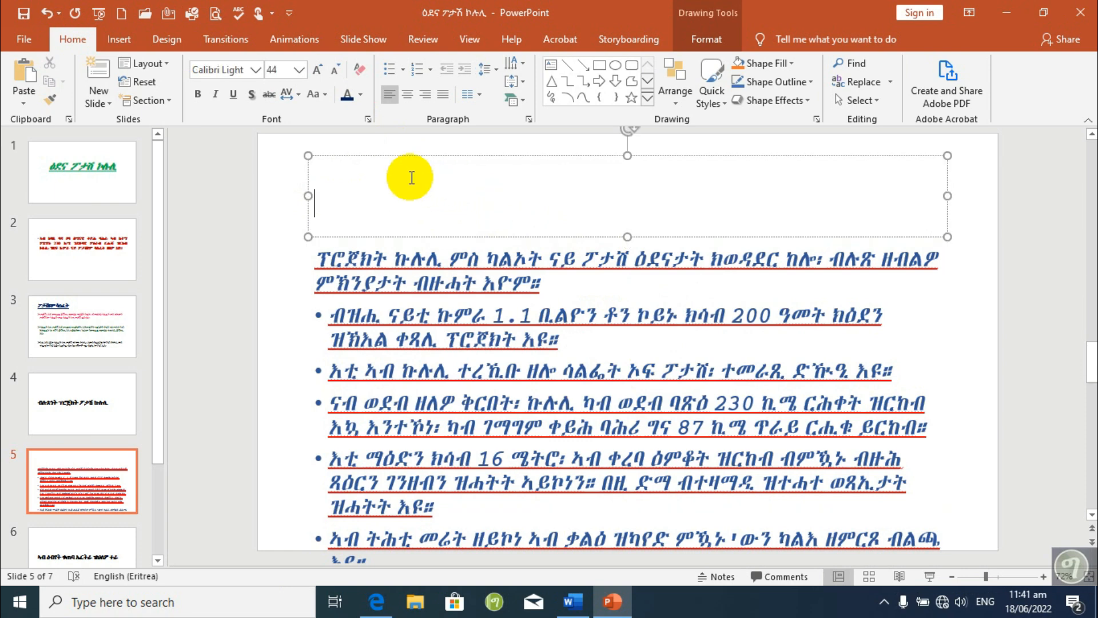
pyautogui.click(562, 156)
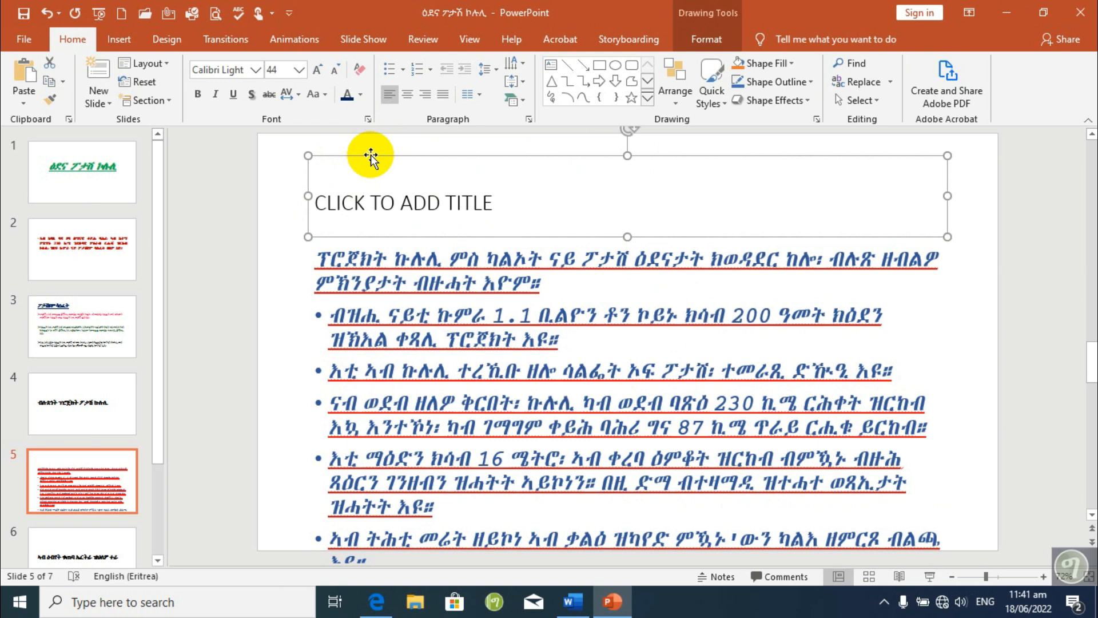
pyautogui.press('Delete')
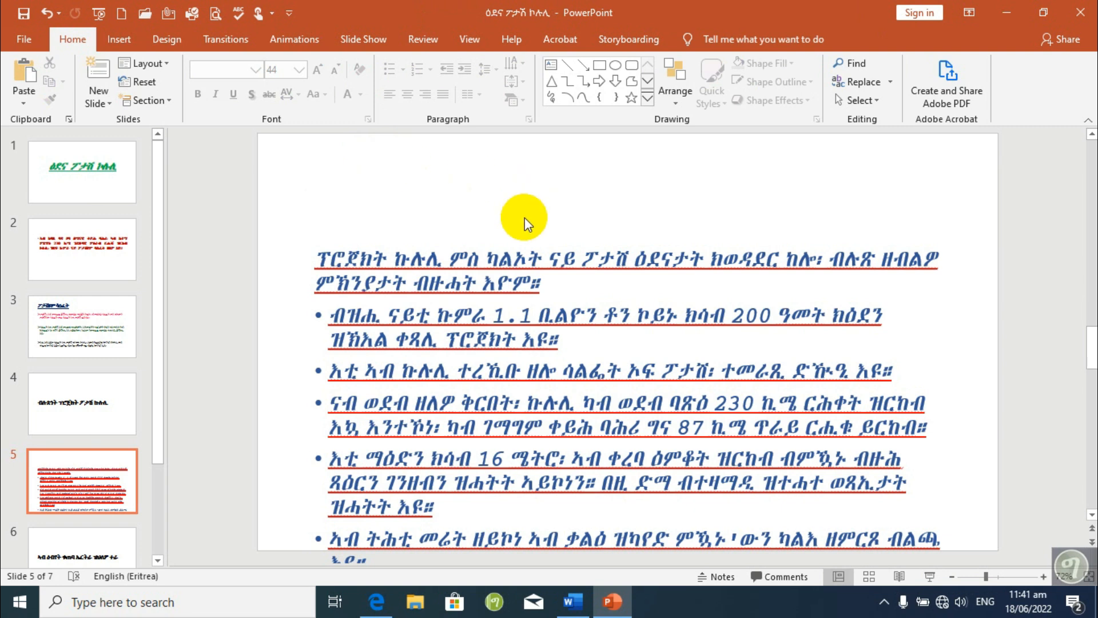
# - Extend slide 5's content box upward into the former title area and widen it close to both side edges of the slide
pyautogui.click(524, 273)
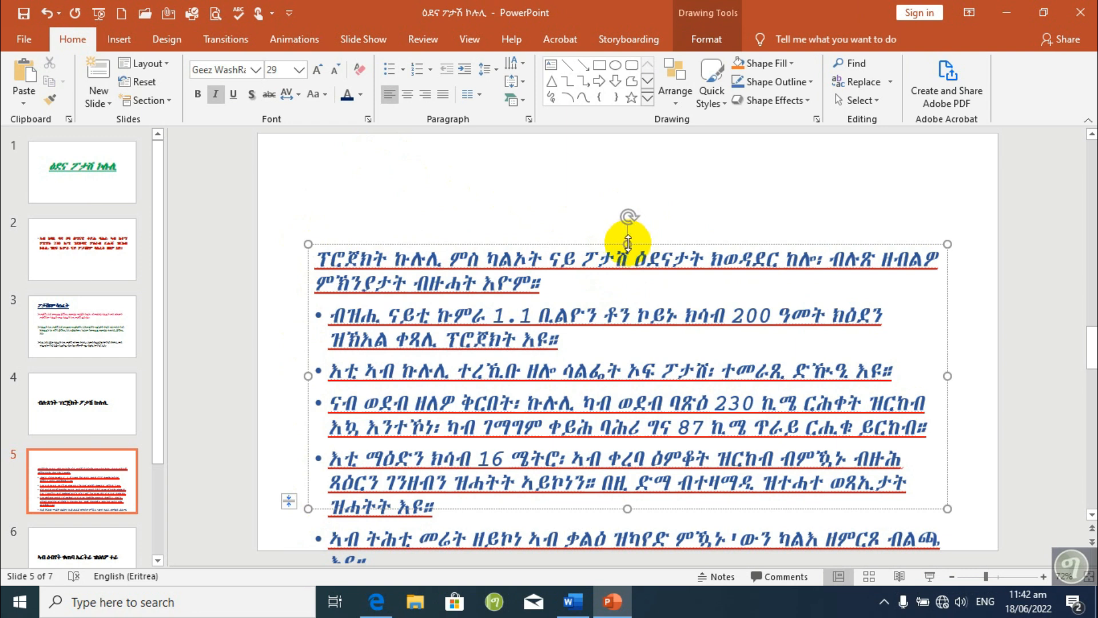
pyautogui.moveTo(627, 244); pyautogui.dragTo(624, 160)
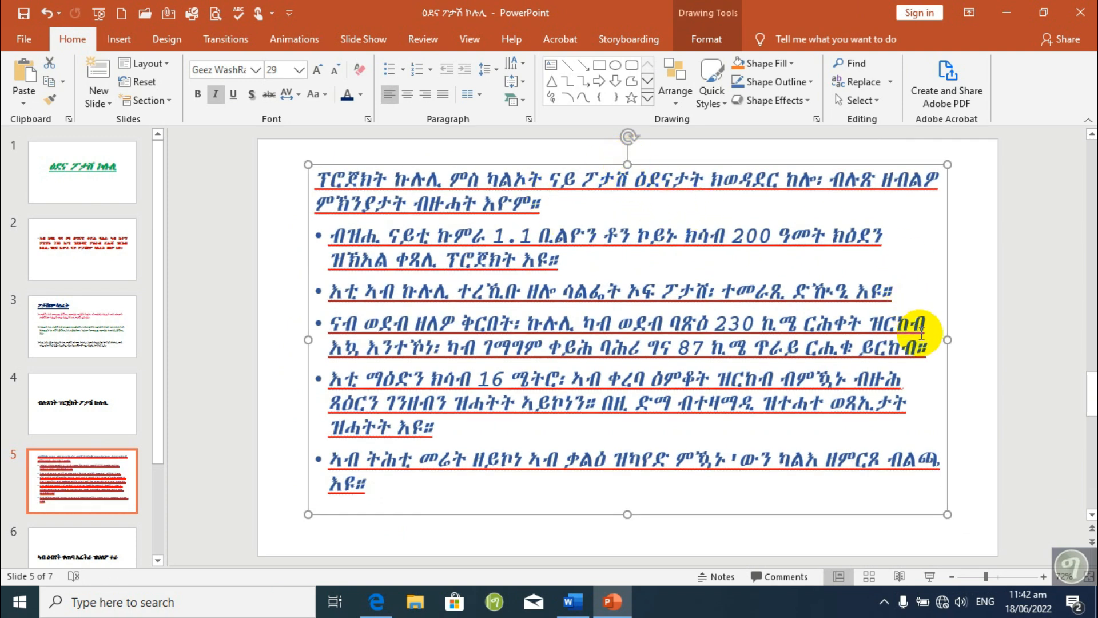
pyautogui.moveTo(947, 340); pyautogui.dragTo(982, 340)
pyautogui.moveTo(982, 340); pyautogui.dragTo(983, 340)
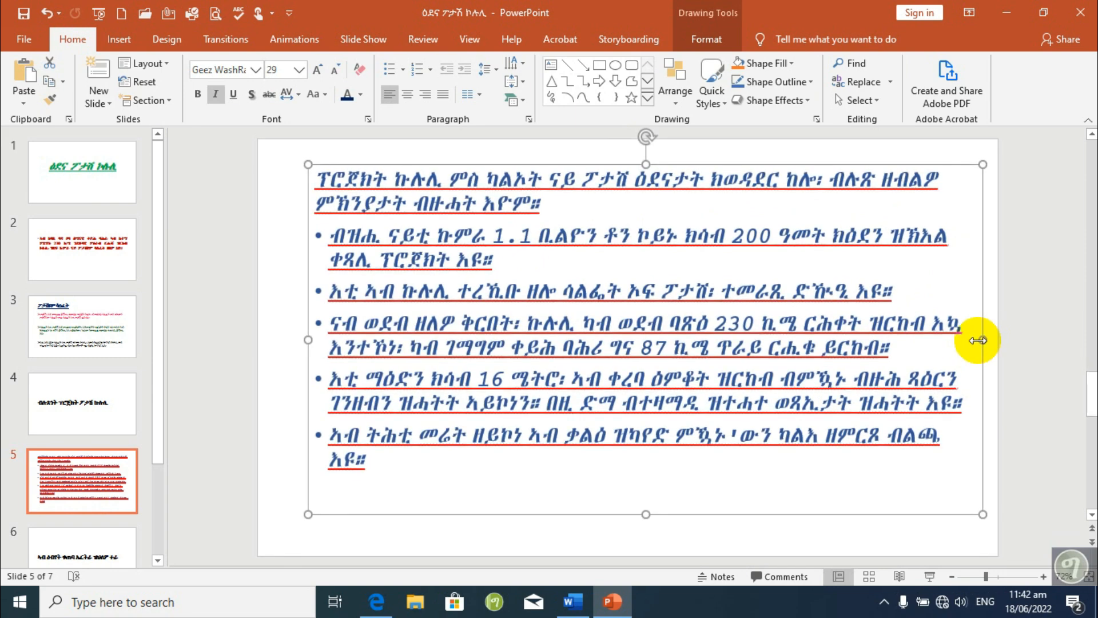
pyautogui.moveTo(307, 339); pyautogui.dragTo(267, 338)
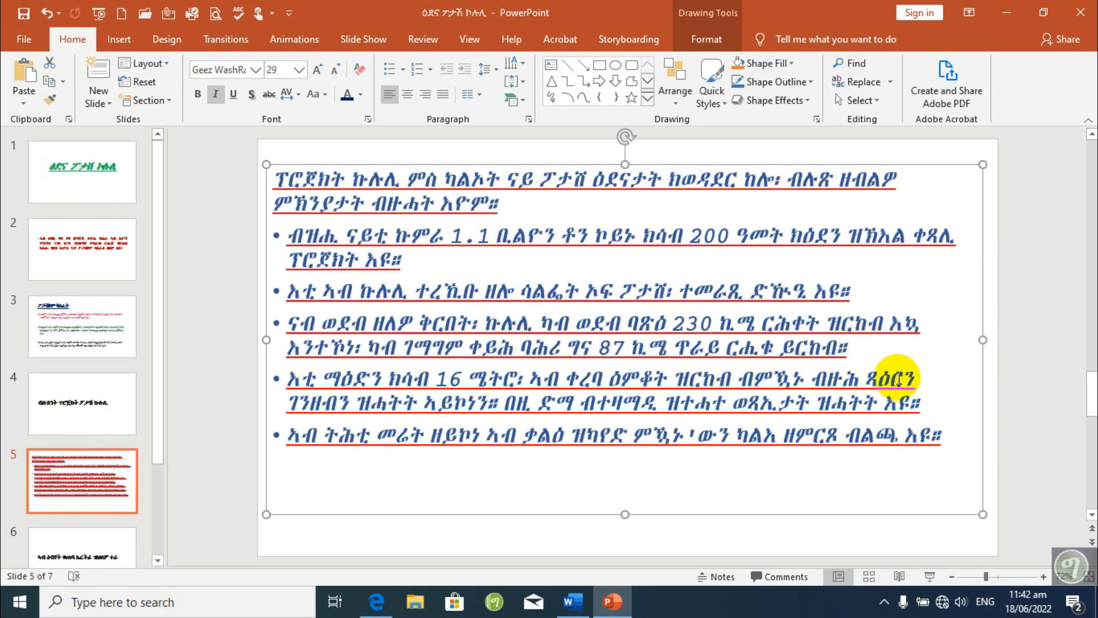
pyautogui.click(1027, 356)
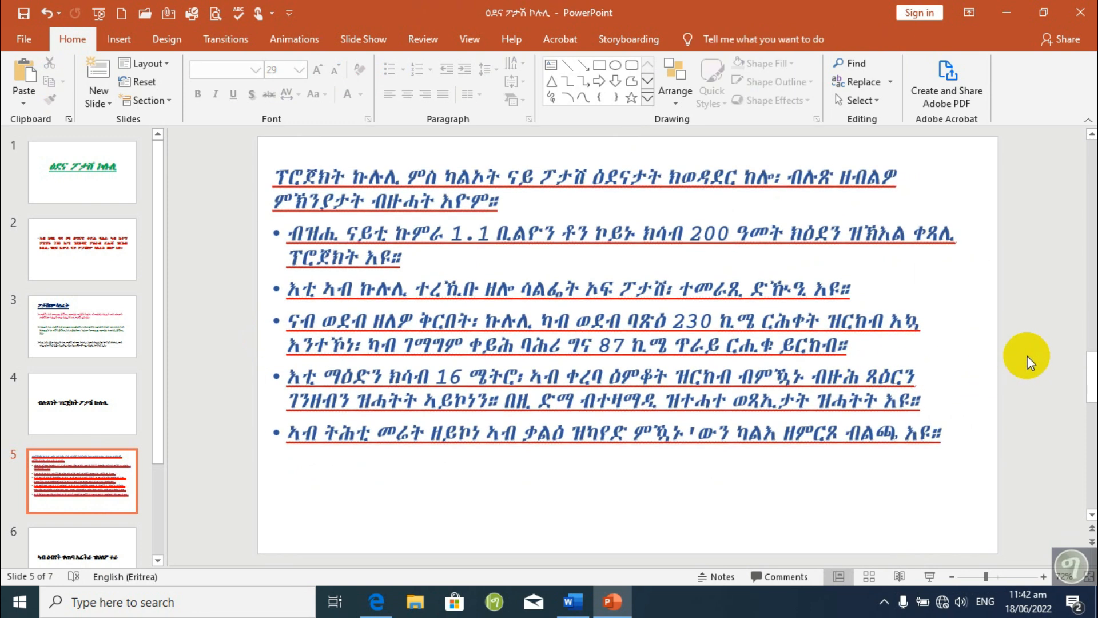